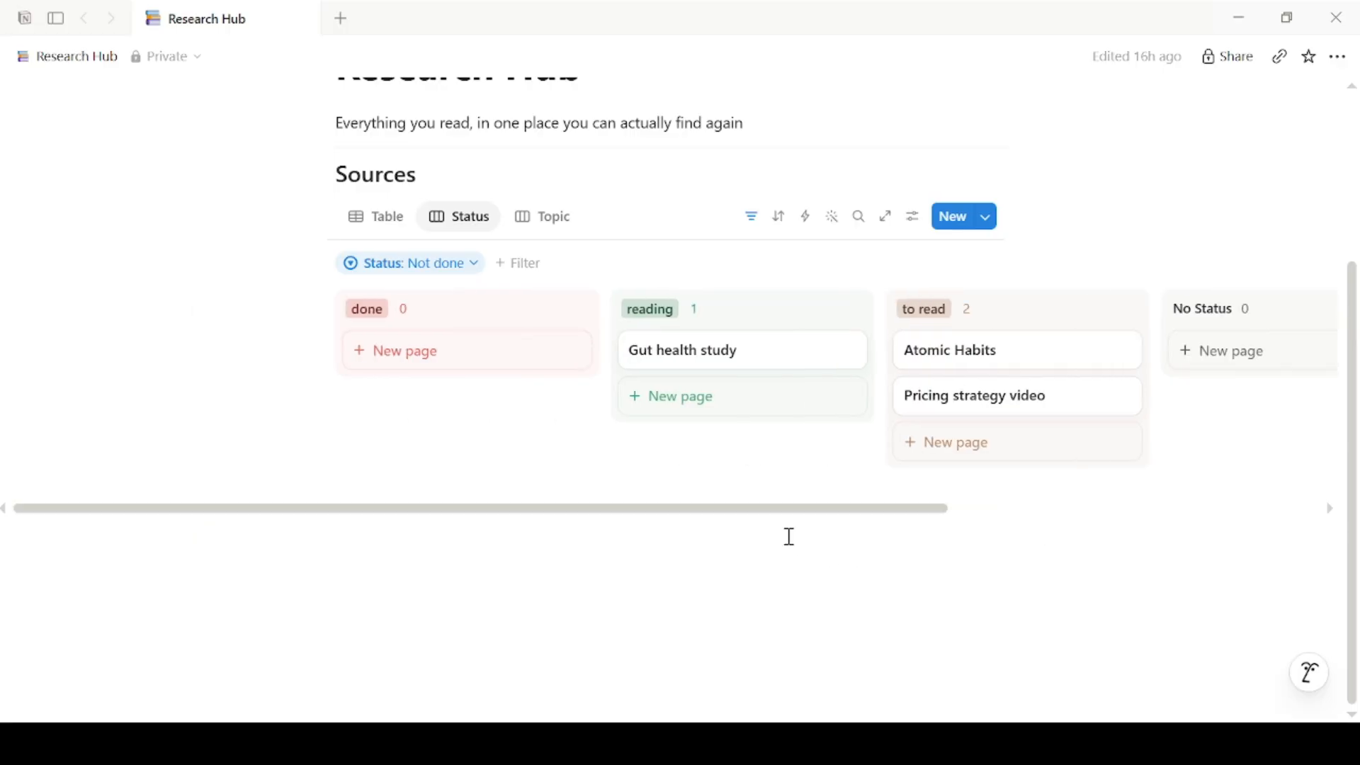
Step: Scroll up through the finished Research Hub page with its Sources board
{"action": "left_click_drag", "start_coordinate": [1350, 422], "coordinate": [1359, 290]}
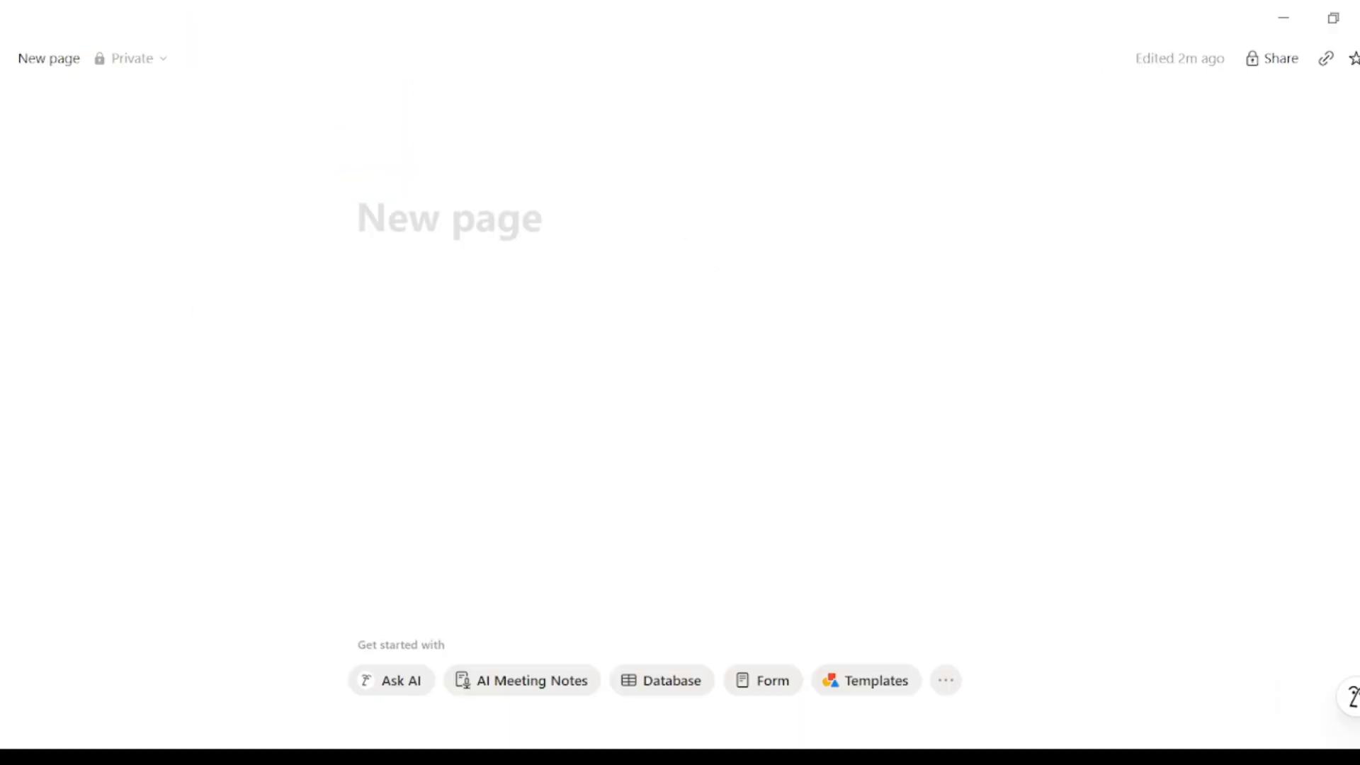
Step: Title the page 'Research Hub' and give it a books emoji icon
{"action": "left_click", "coordinate": [383, 228]}
{"action": "type", "text": "Research Hub"}
{"action": "left_click", "coordinate": [376, 173]}
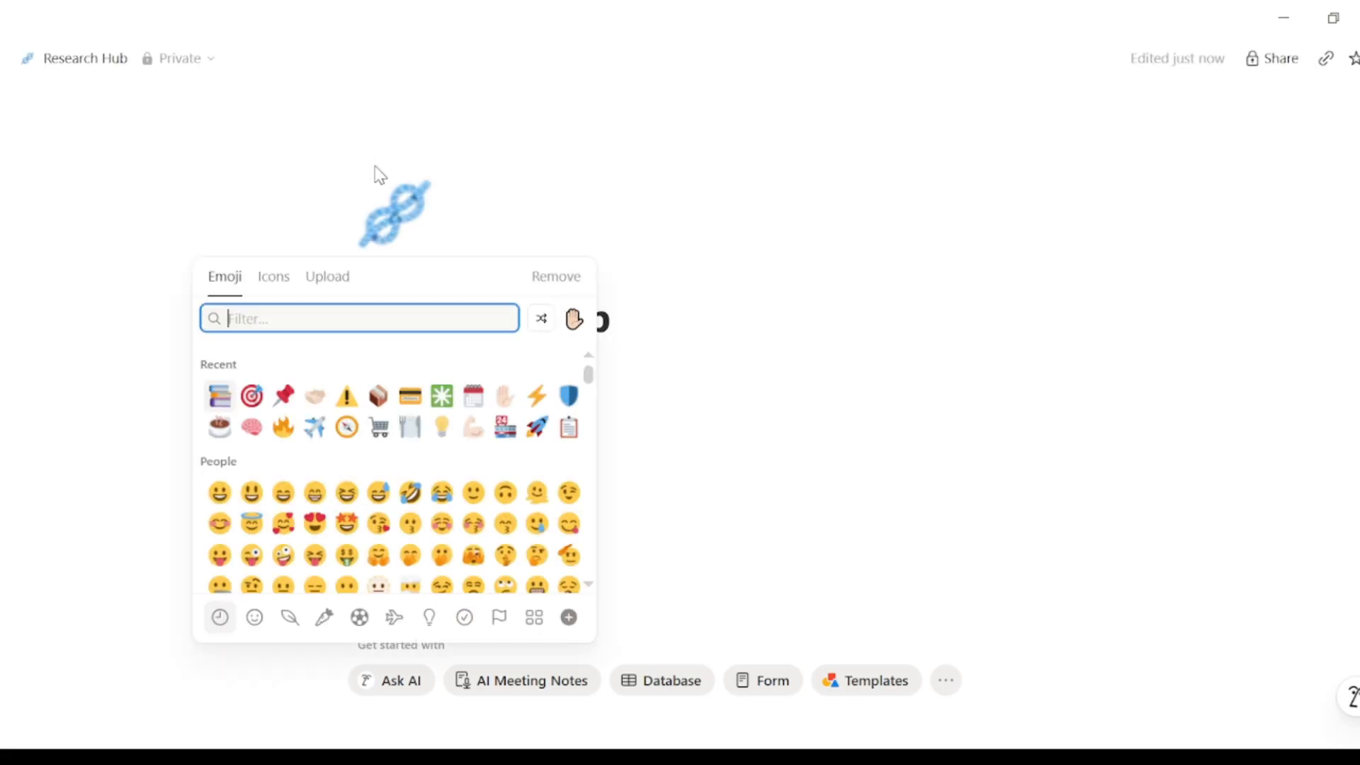
{"action": "left_click", "coordinate": [221, 395]}
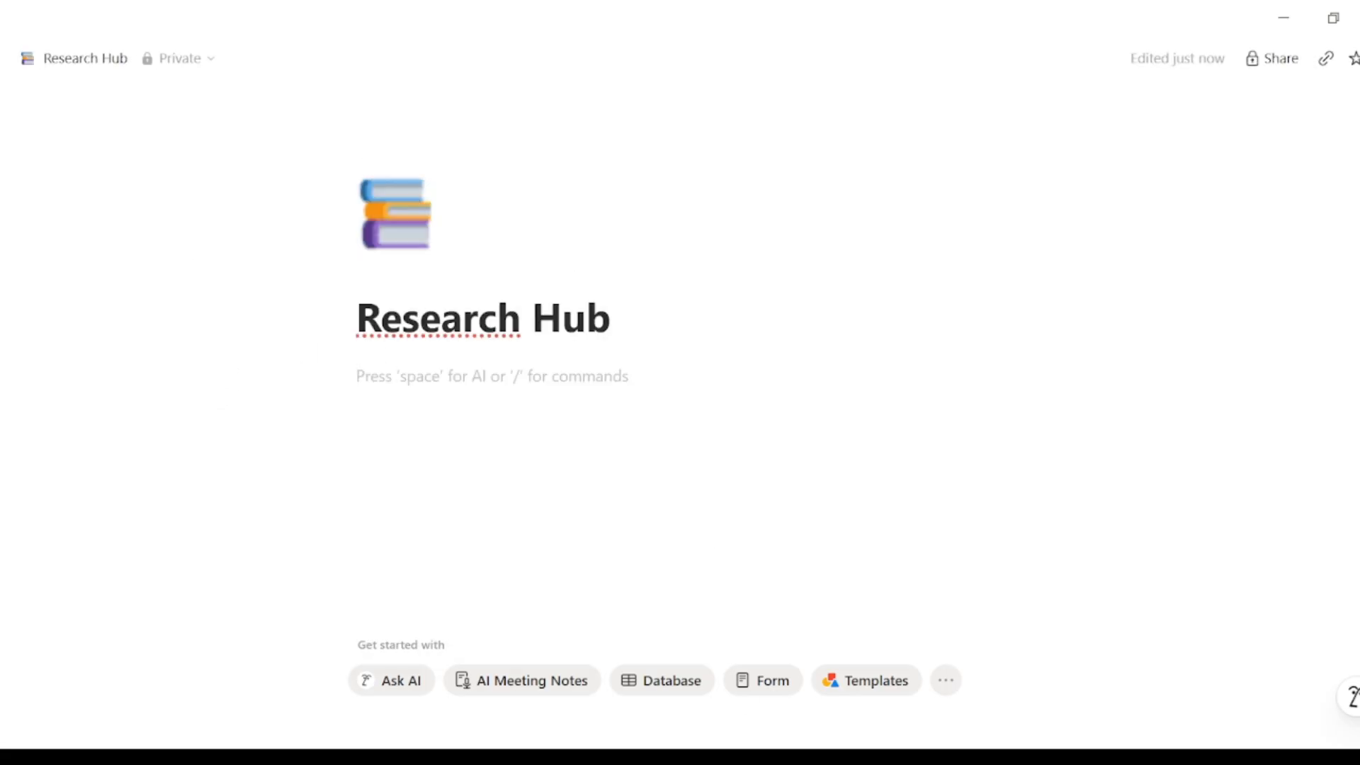
Step: Add the tagline 'Everything you read, in one place you can actually find again' with a divider below
{"action": "type", "text": "Everything you read, in one place you can actually find again"}
{"action": "key", "text": "Return"}
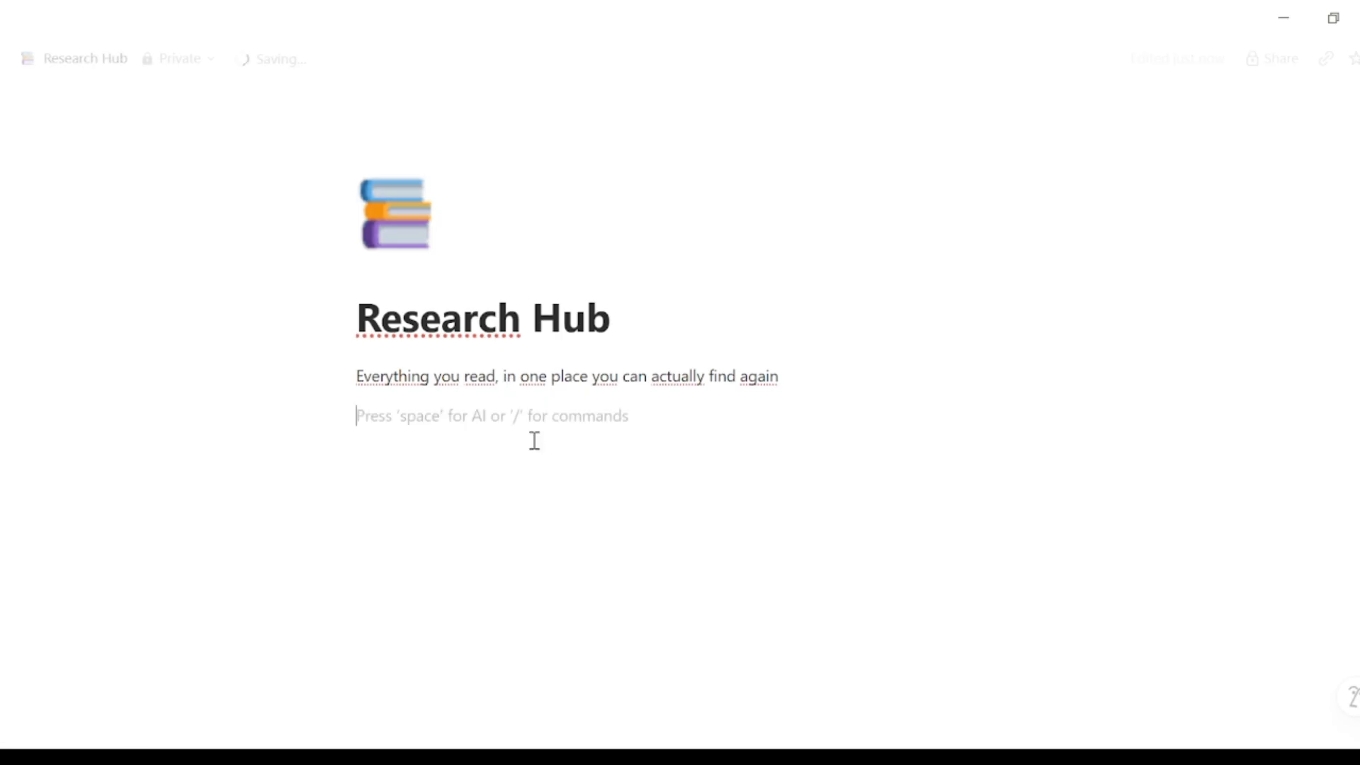
{"action": "type", "text": "/di"}
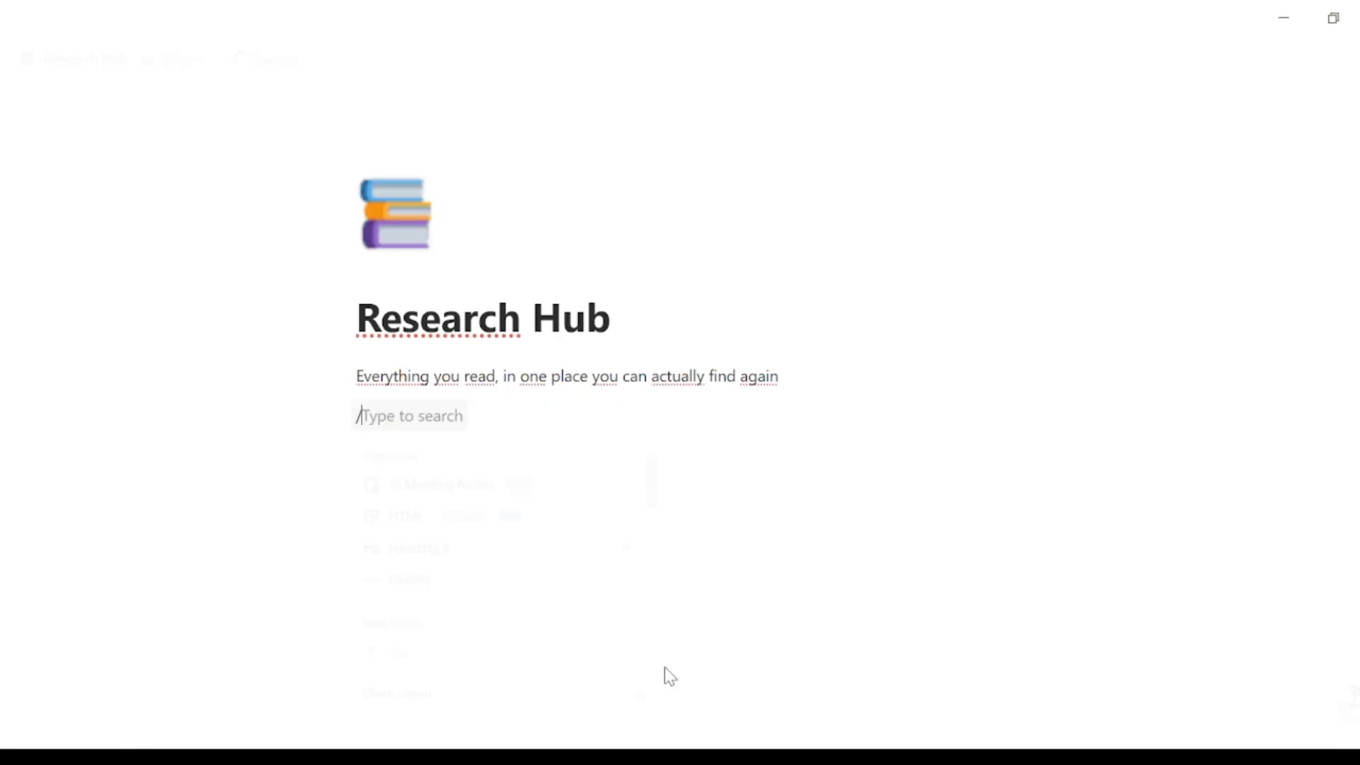
{"action": "key", "text": "Return"}
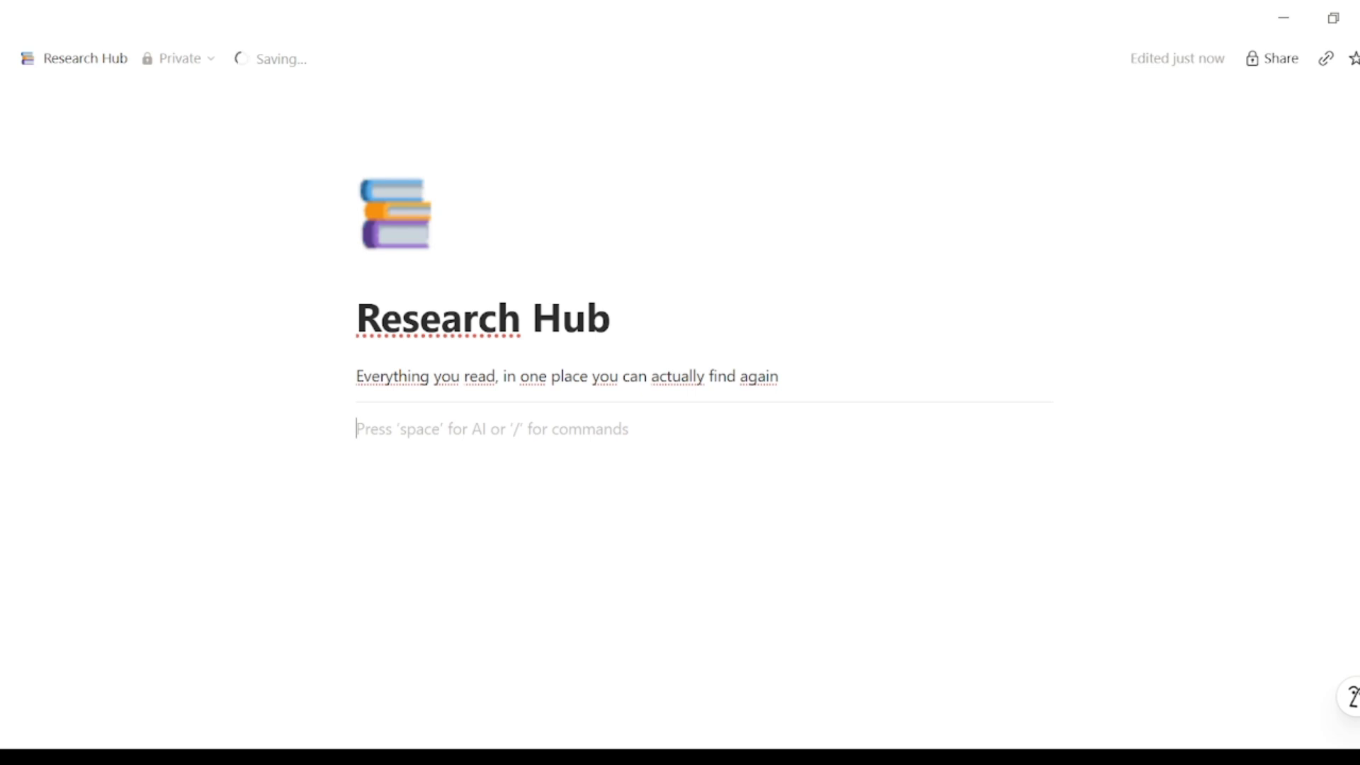
Step: Insert a table database below the divider and title it 'Sources'
{"action": "type", "text": "/"}
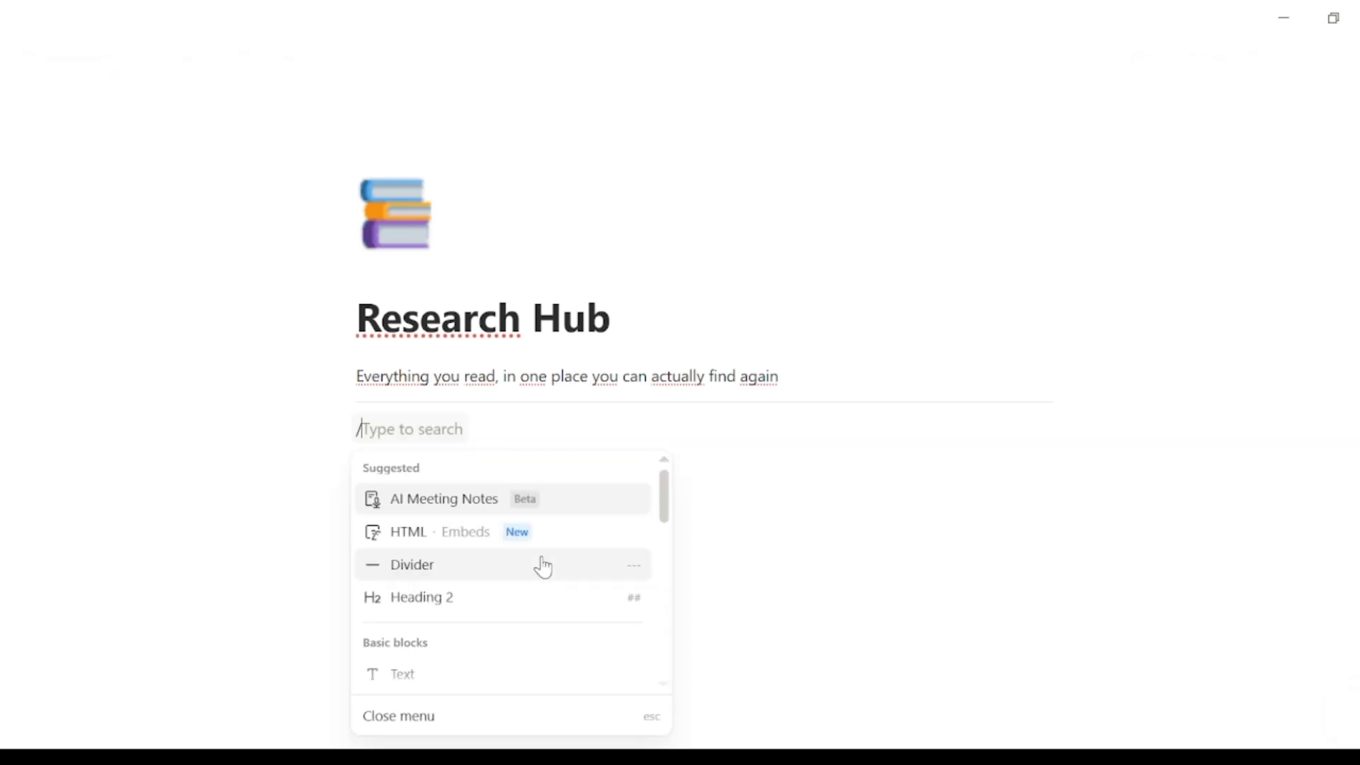
{"action": "type", "text": "T"}
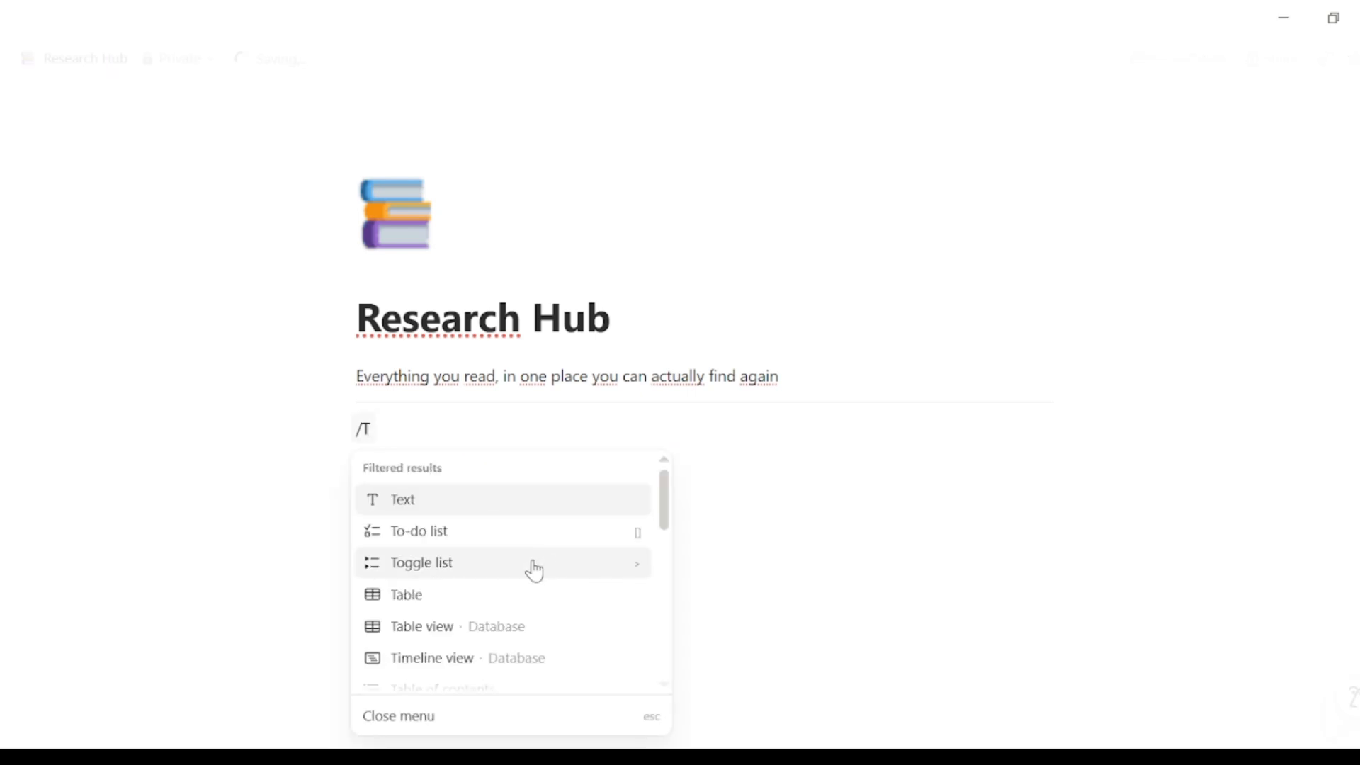
{"action": "left_click", "coordinate": [446, 639]}
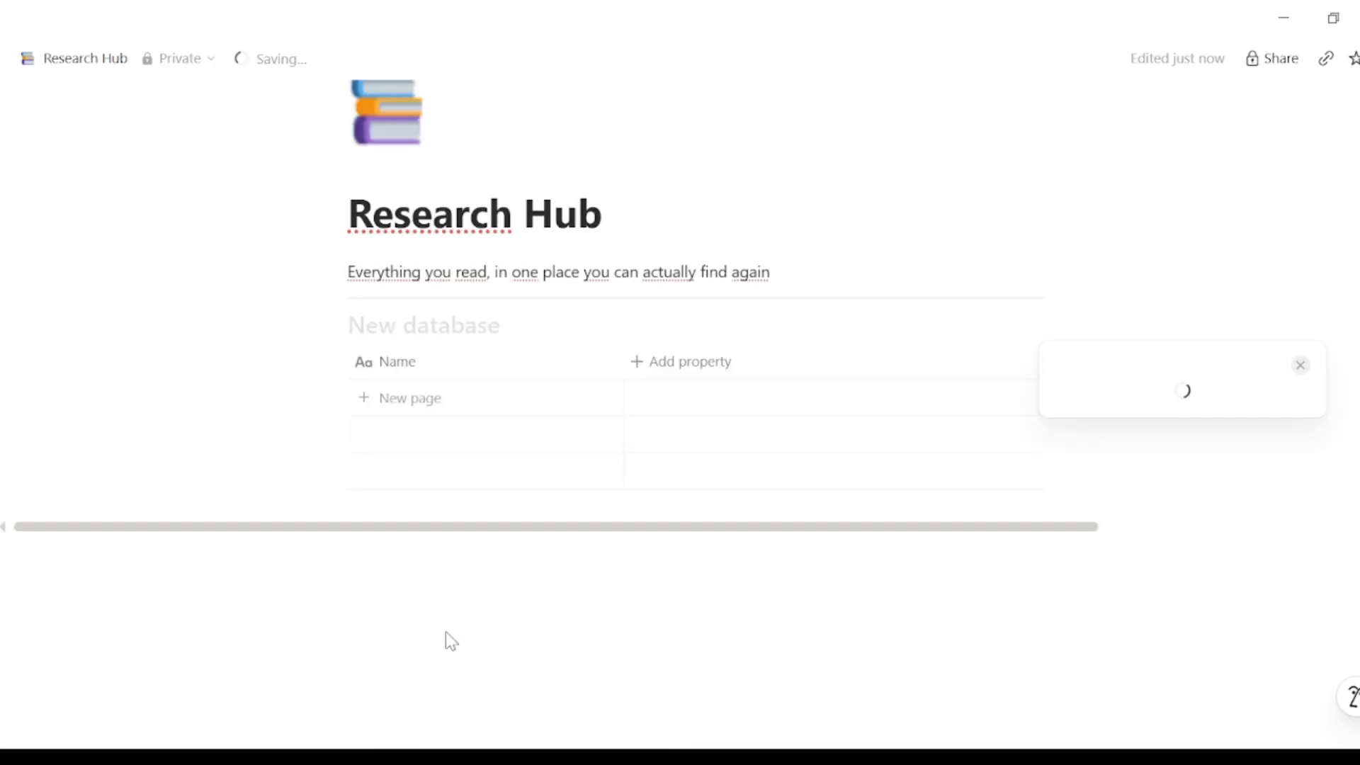
{"action": "left_click", "coordinate": [394, 326]}
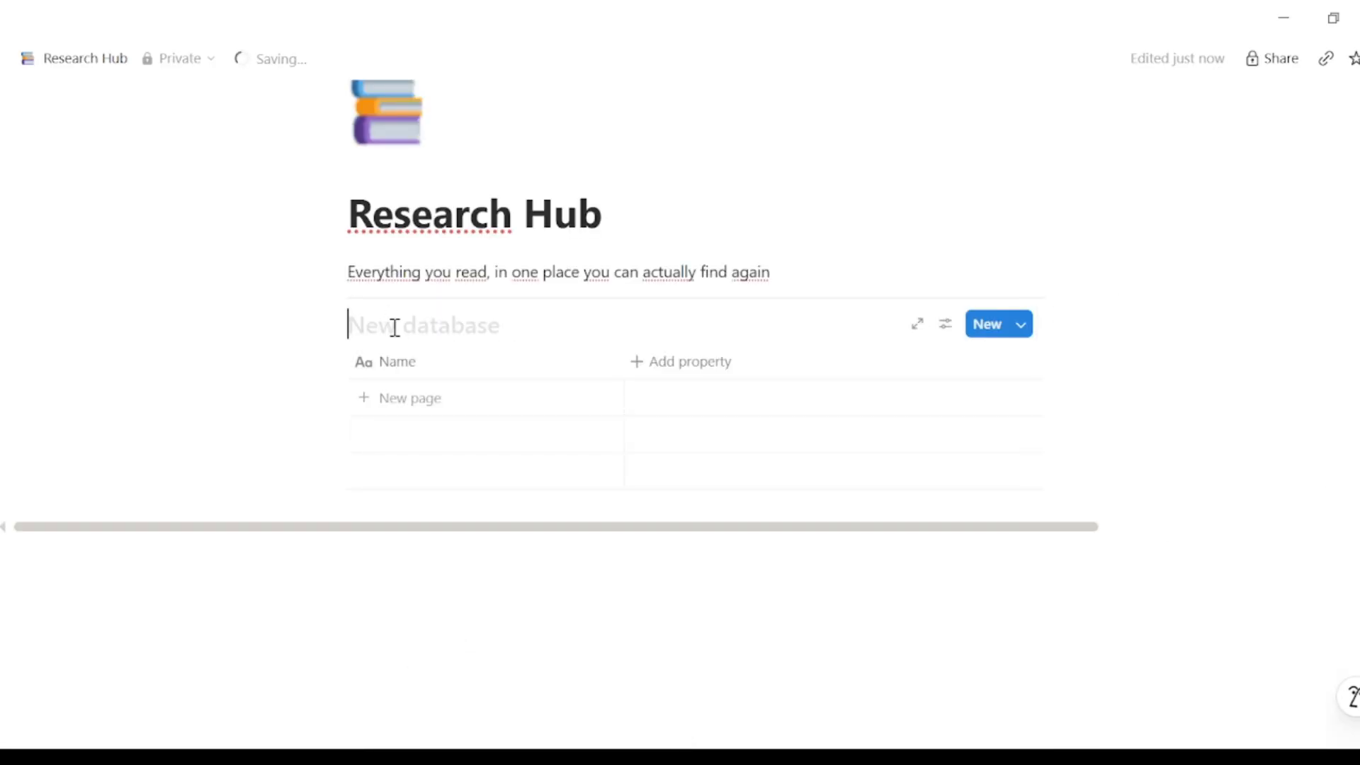
{"action": "type", "text": "Sources"}
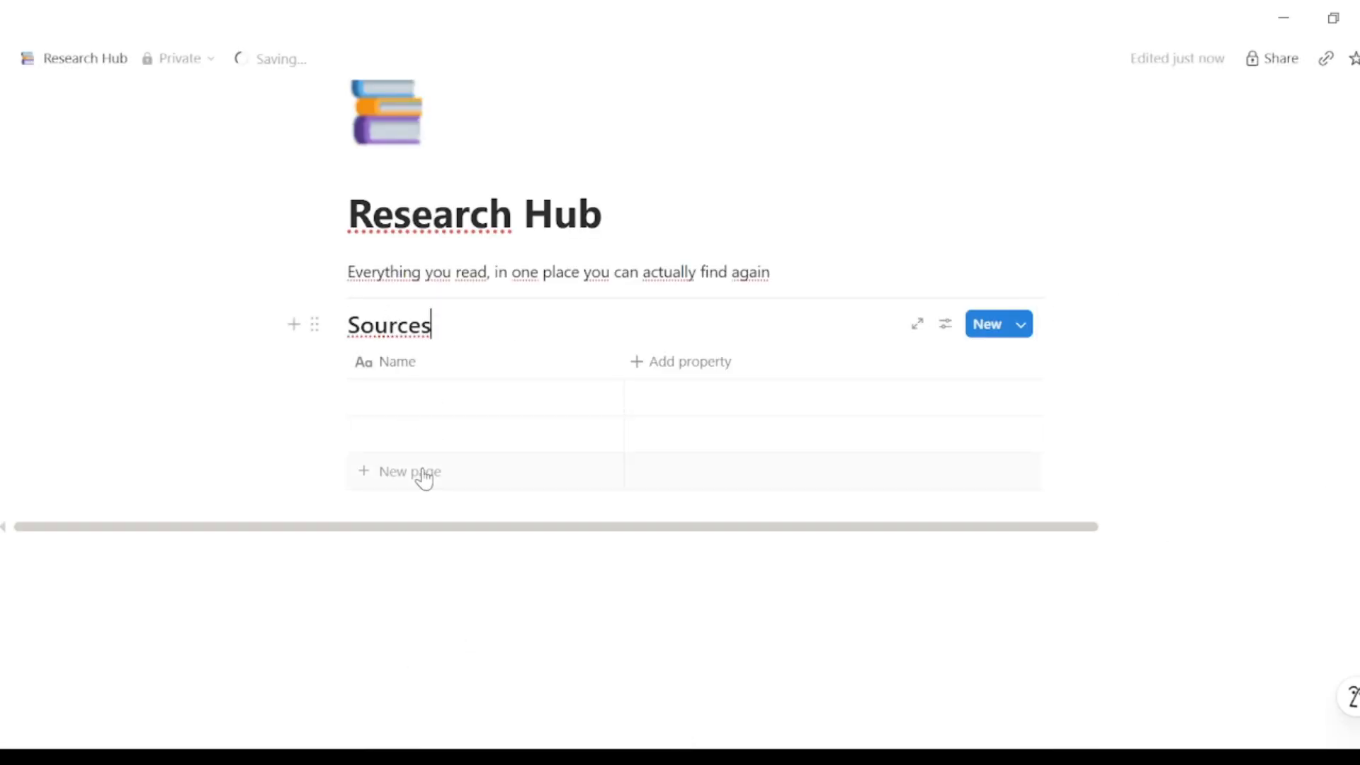
{"action": "left_click", "coordinate": [482, 361]}
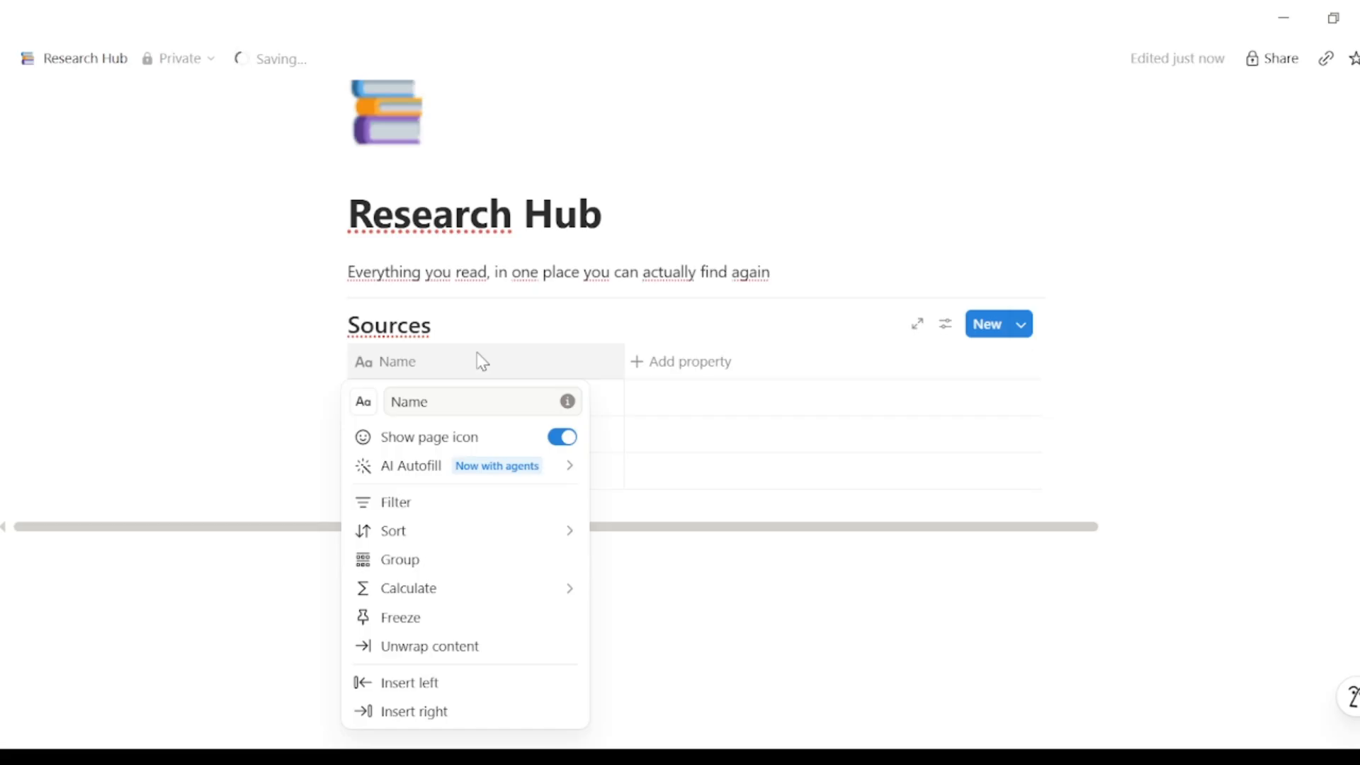
{"action": "left_click", "coordinate": [280, 392]}
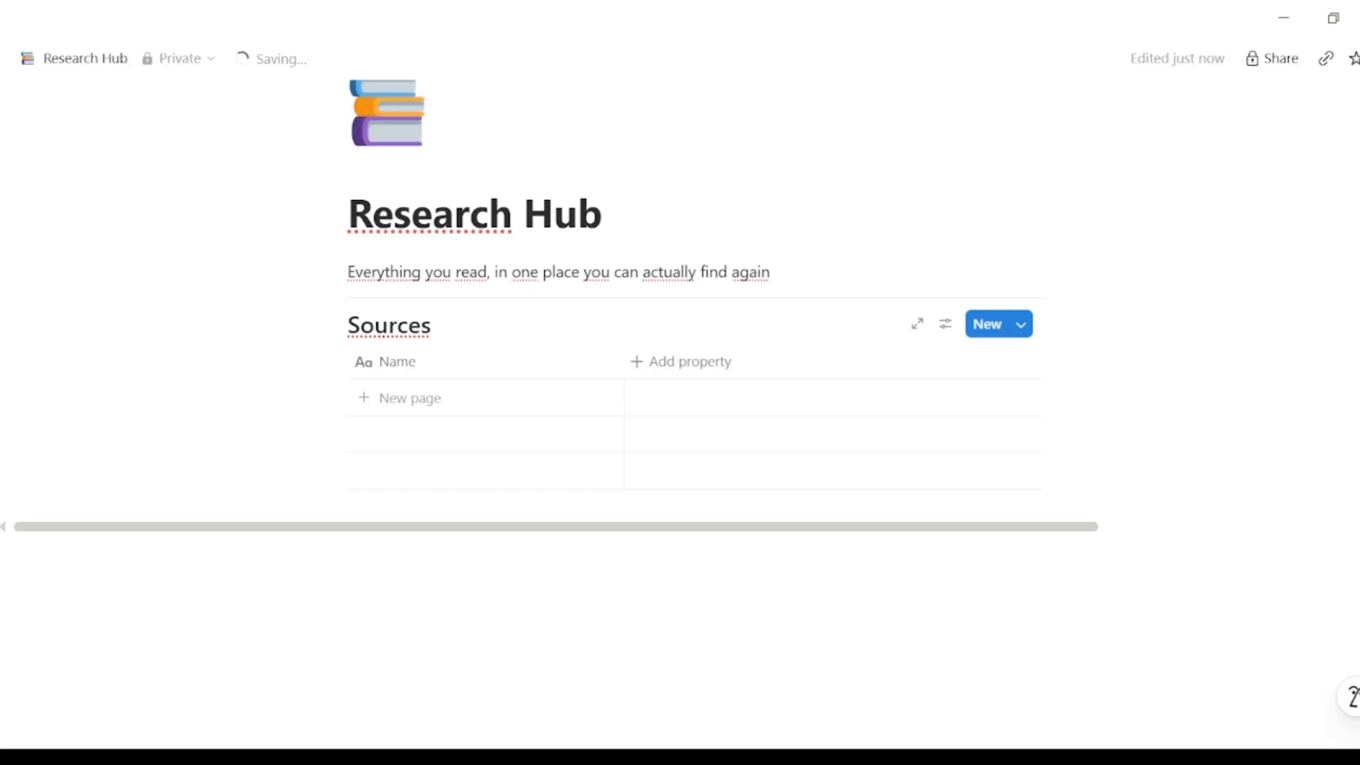
Step: Add a Select property to Sources with the options Article and Paper
{"action": "left_click", "coordinate": [641, 362]}
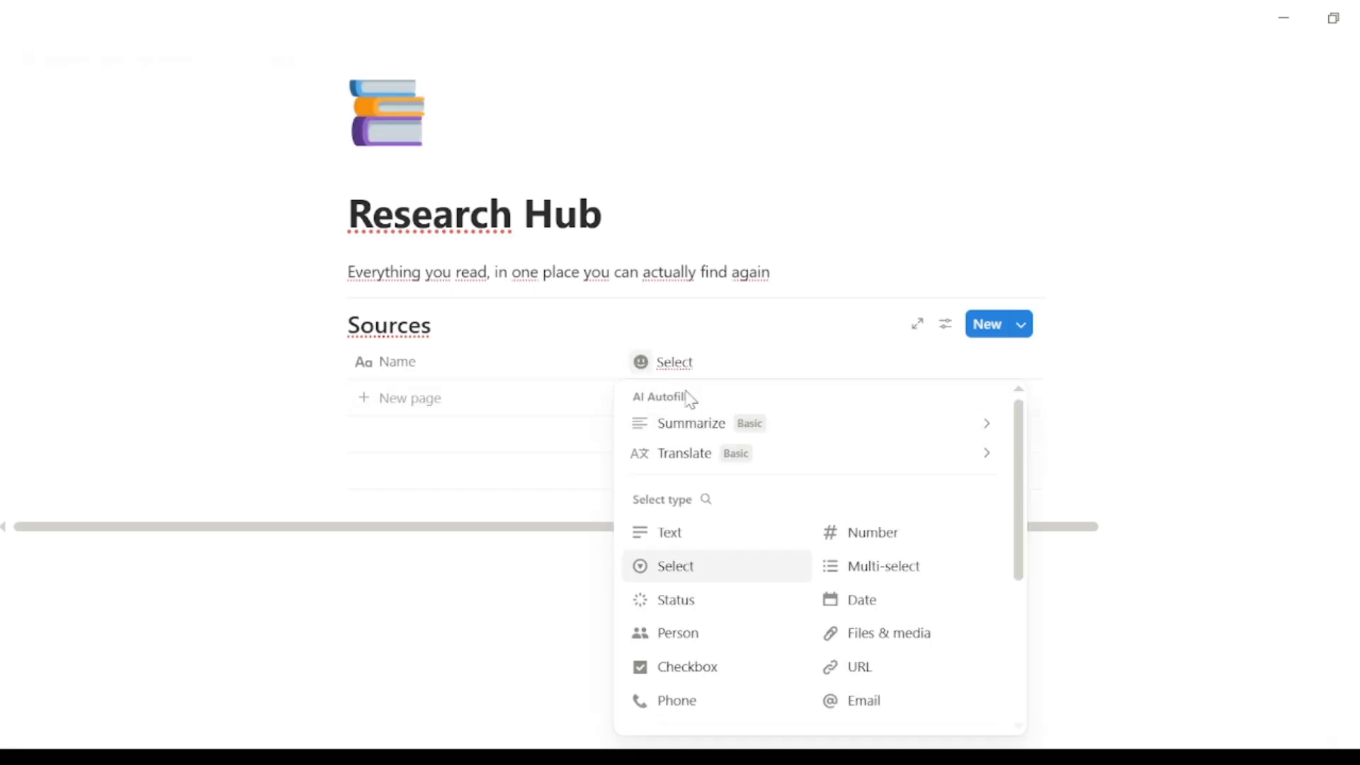
{"action": "left_click", "coordinate": [694, 565]}
{"action": "left_click", "coordinate": [748, 372]}
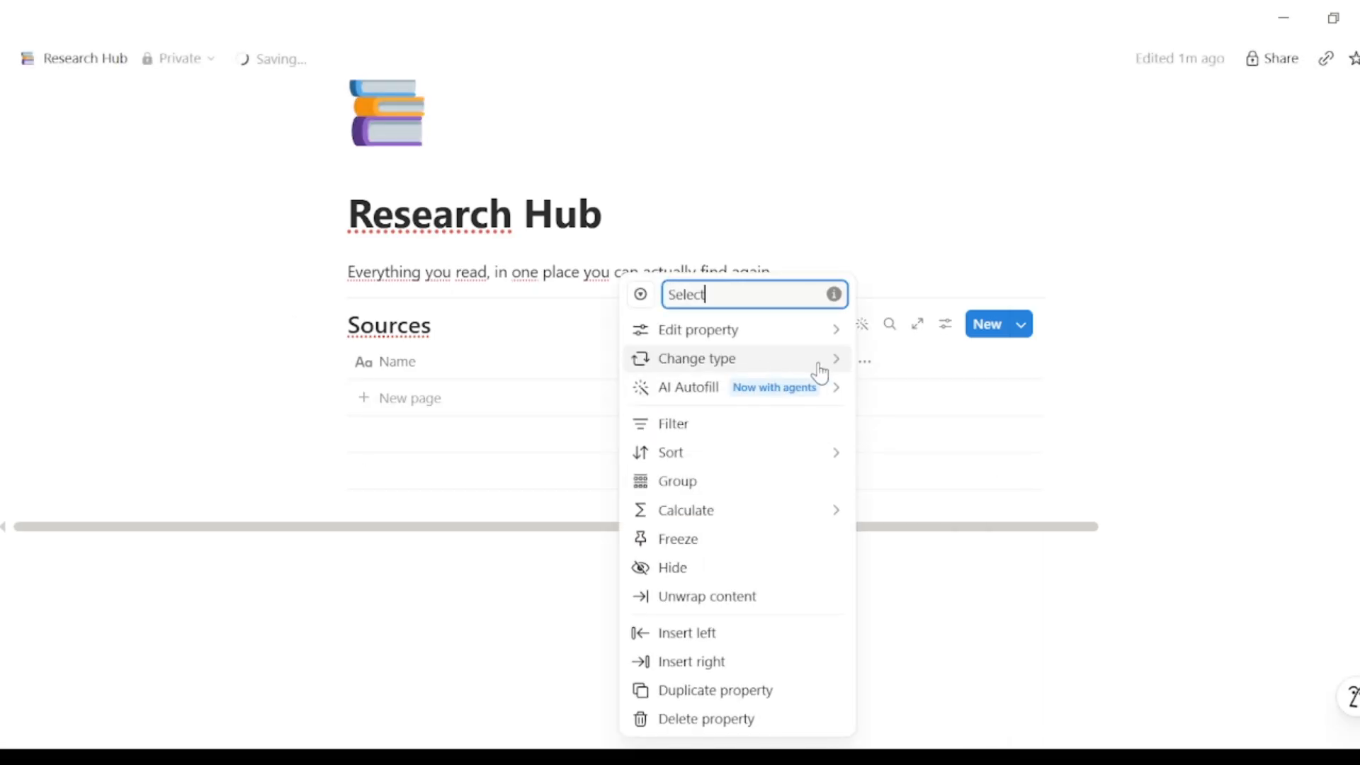
{"action": "left_click", "coordinate": [816, 338]}
{"action": "left_click", "coordinate": [898, 403]}
{"action": "type", "text": "arti"}
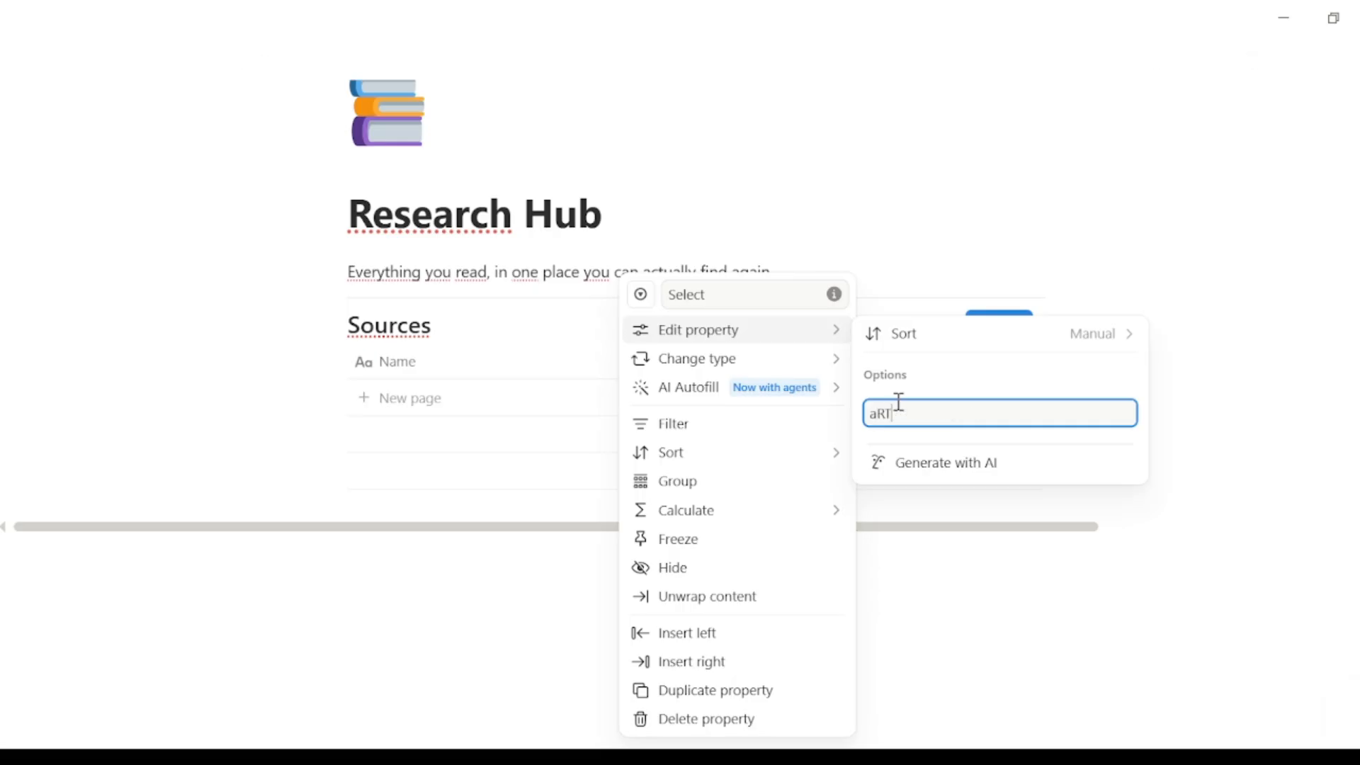
{"action": "key", "text": "BackSpace"}
{"action": "key", "text": "BackSpace"}
{"action": "key", "text": "BackSpace"}
{"action": "key", "text": "BackSpace"}
{"action": "type", "text": "Article"}
{"action": "key", "text": "Return"}
{"action": "type", "text": "Paper"}
{"action": "key", "text": "Return"}
{"action": "key", "text": "Escape"}
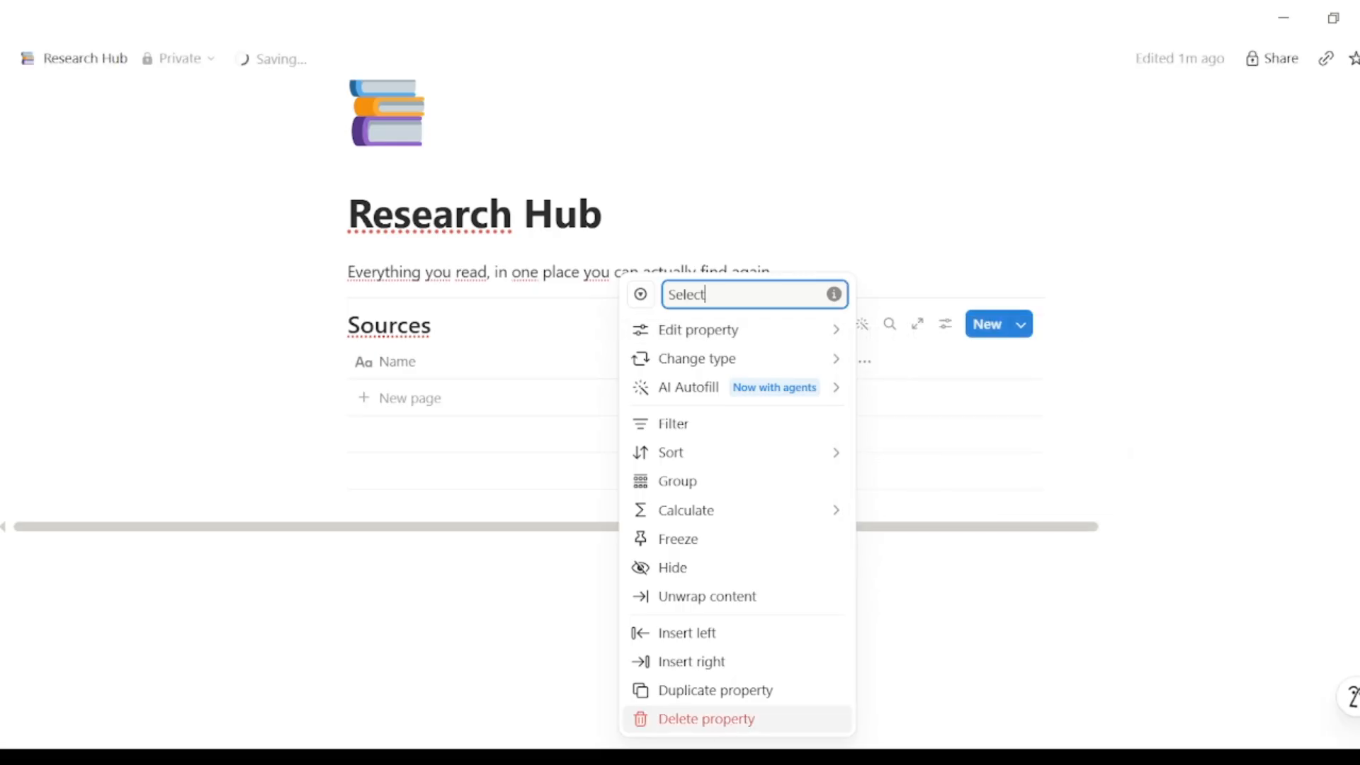
{"action": "key", "text": "Escape"}
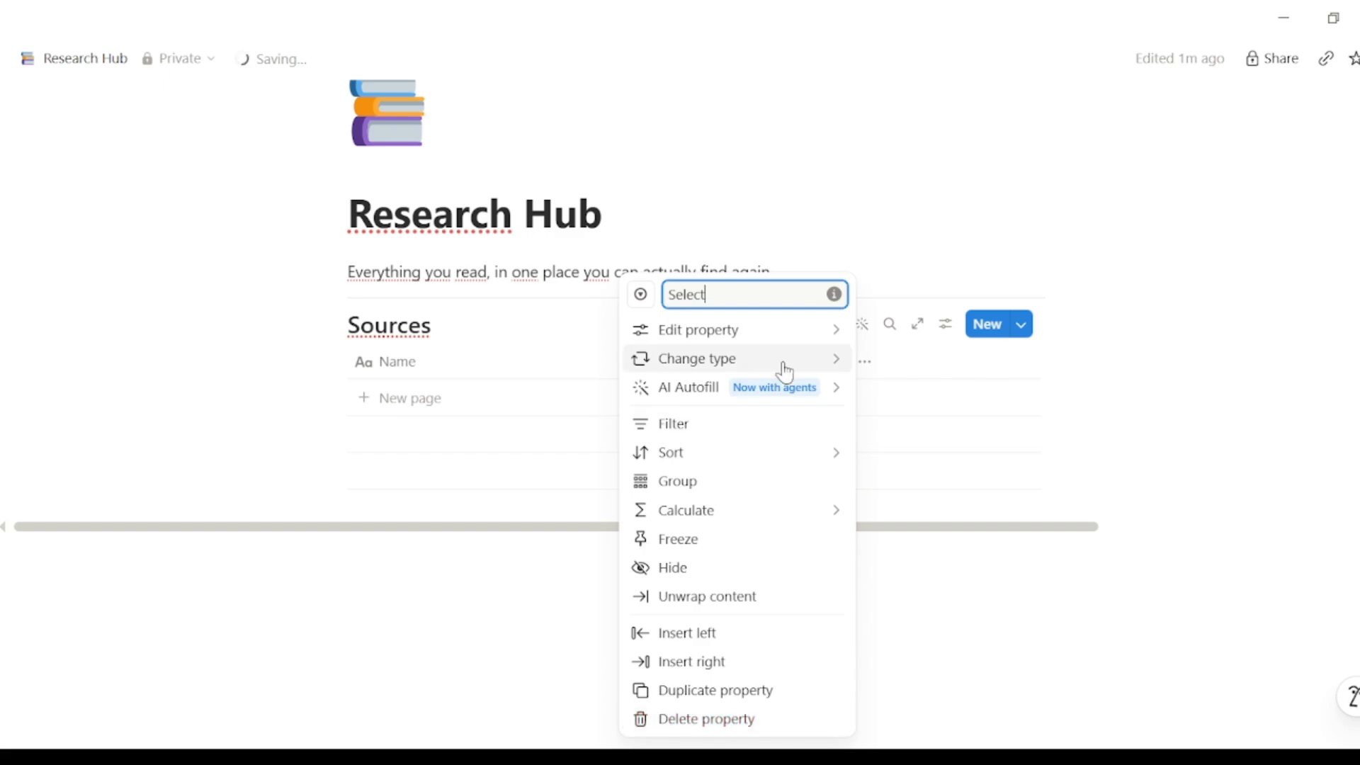
Step: Add Book, Video and Podcast as further Select options
{"action": "mouse_move", "coordinate": [821, 331]}
{"action": "left_click", "coordinate": [1129, 374]}
{"action": "type", "text": "Book"}
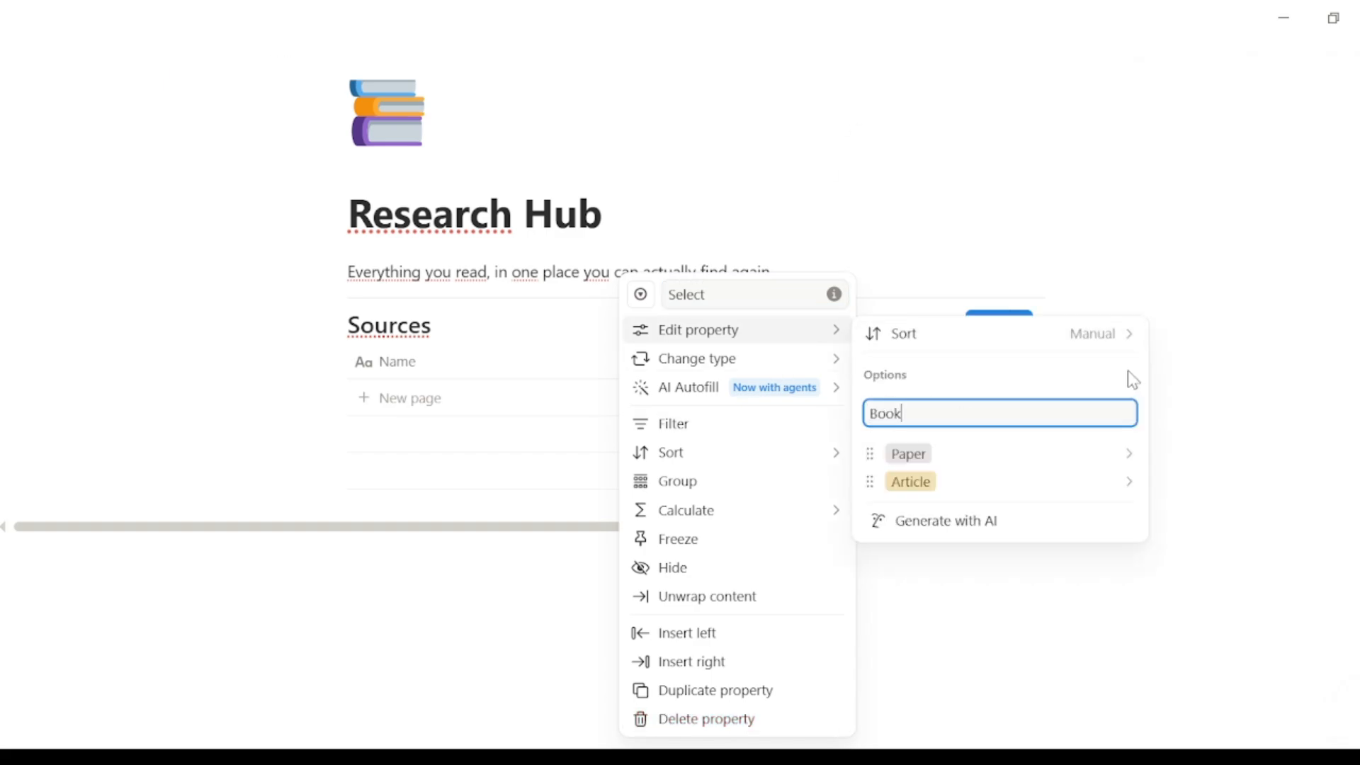
{"action": "key", "text": "Return"}
{"action": "type", "text": "Video"}
{"action": "key", "text": "Return"}
{"action": "type", "text": "Podcast"}
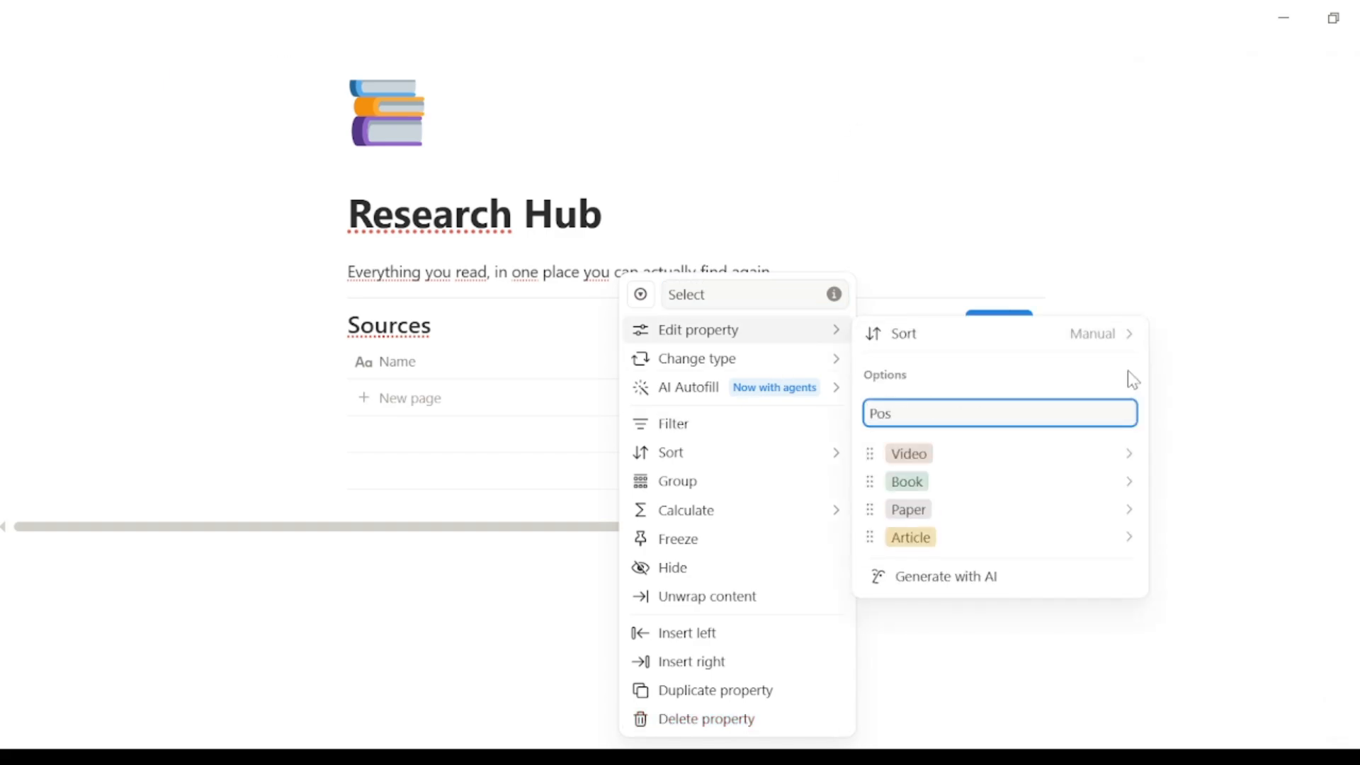
{"action": "key", "text": "Return"}
{"action": "left_click", "coordinate": [1271, 389]}
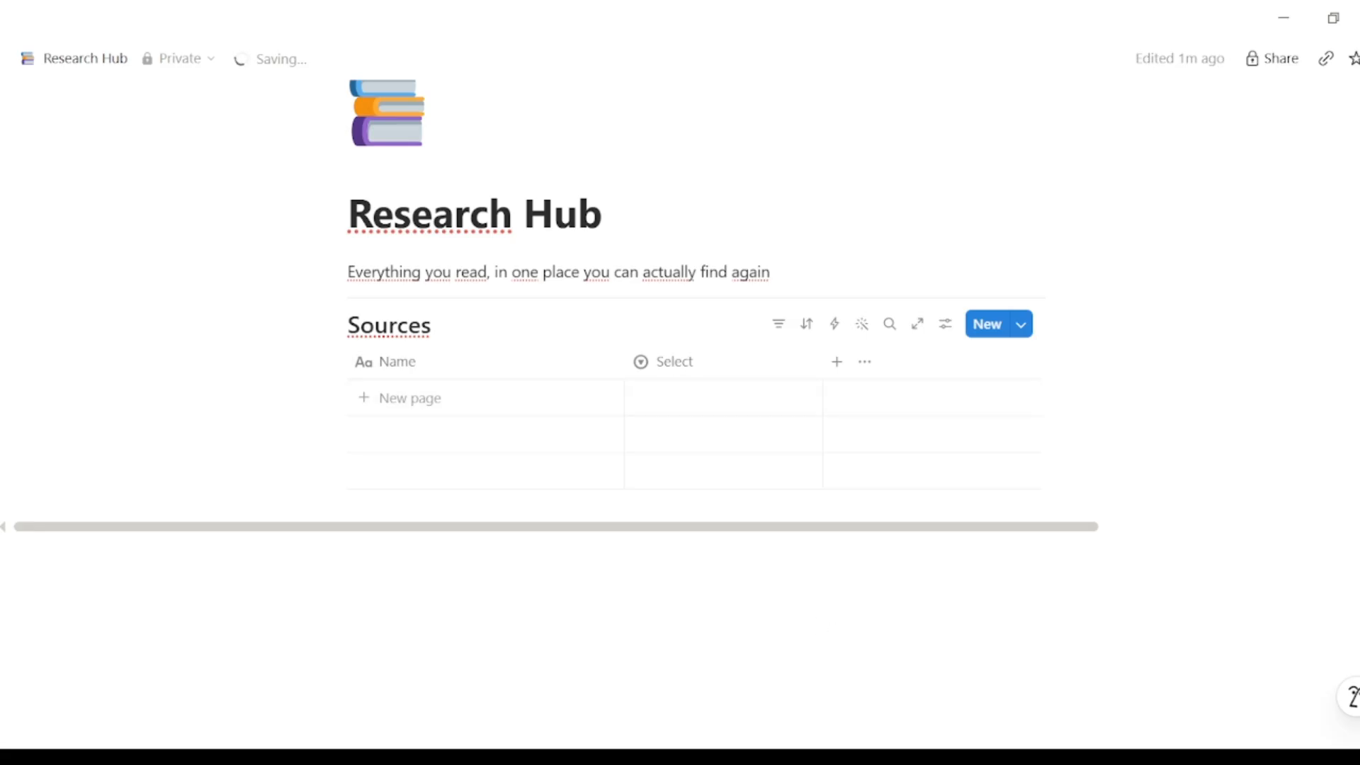
Step: Add a new select column to Sources named 'Status'
{"action": "left_click", "coordinate": [837, 362]}
{"action": "left_click", "coordinate": [894, 561]}
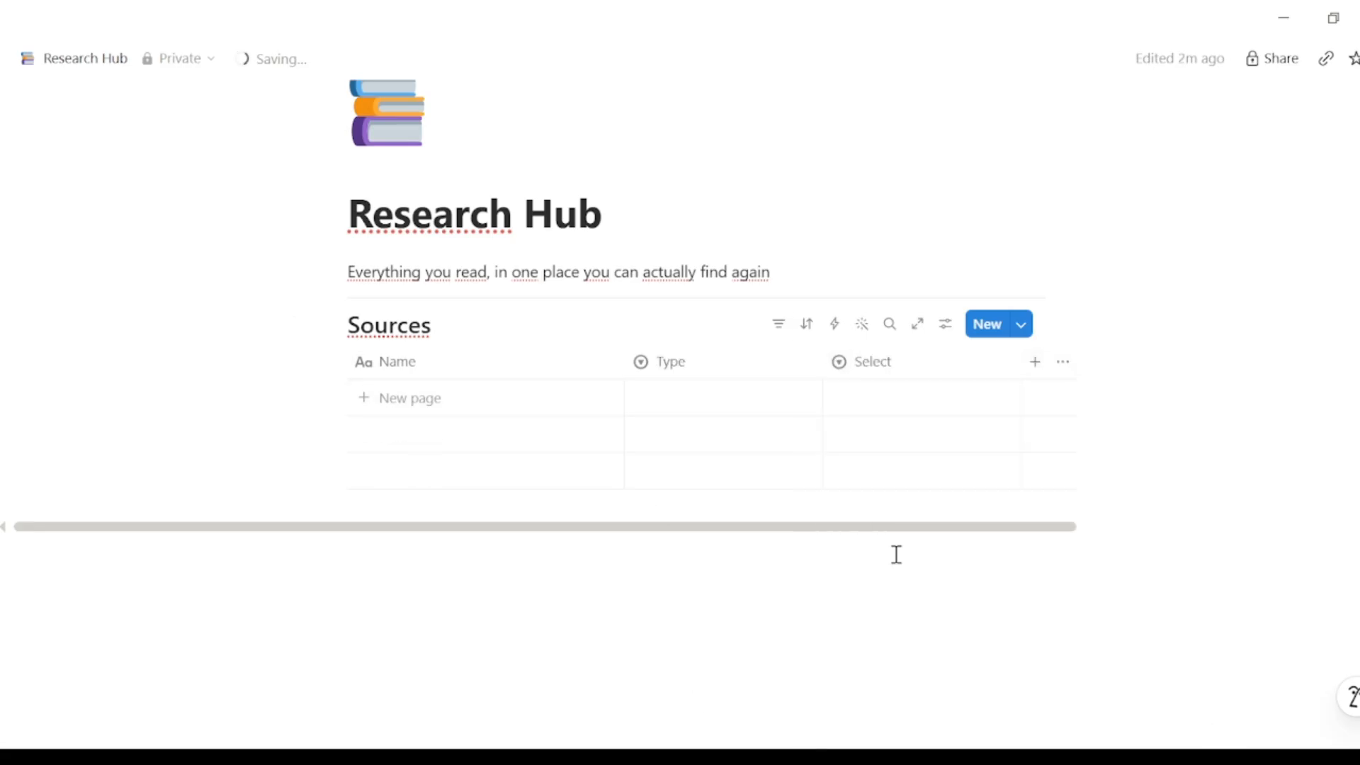
{"action": "left_click", "coordinate": [872, 374]}
{"action": "type", "text": "Status"}
{"action": "left_click", "coordinate": [1006, 337]}
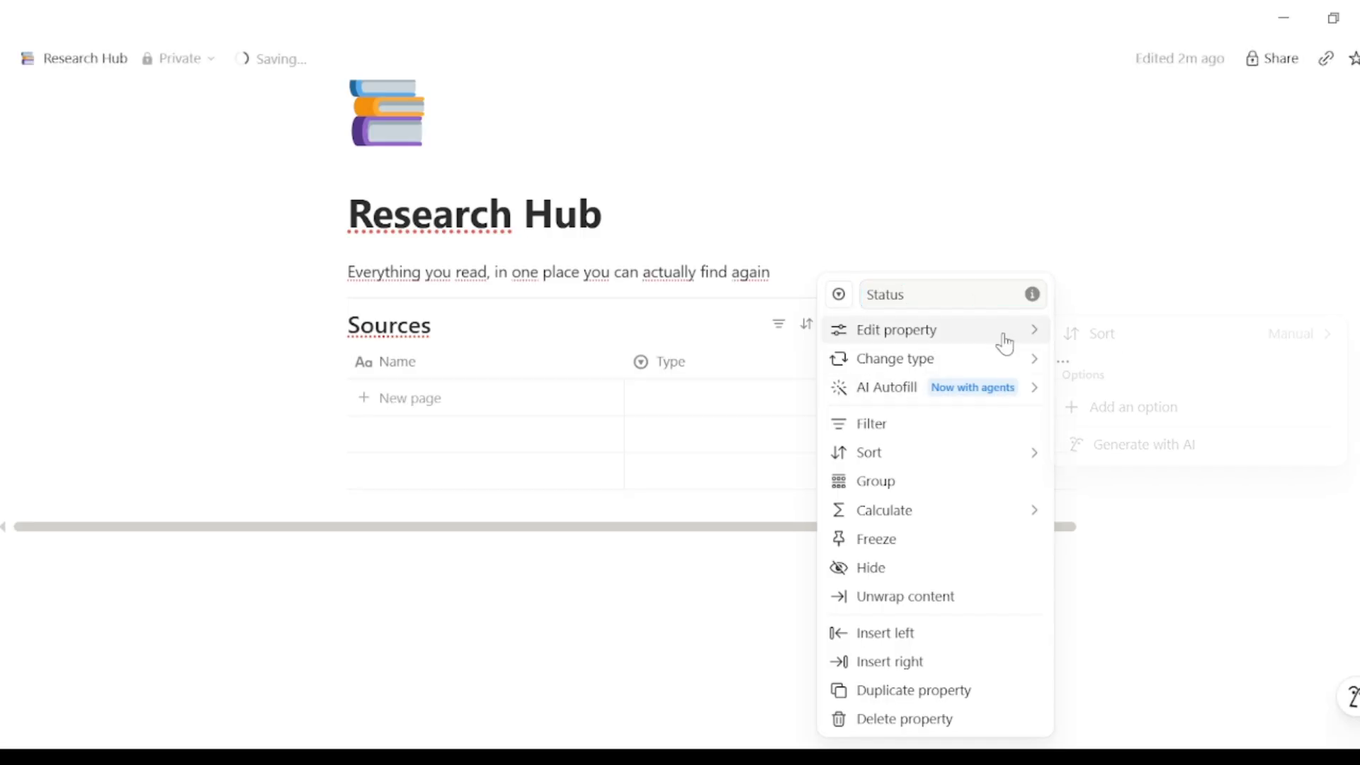
{"action": "left_click", "coordinate": [1127, 407]}
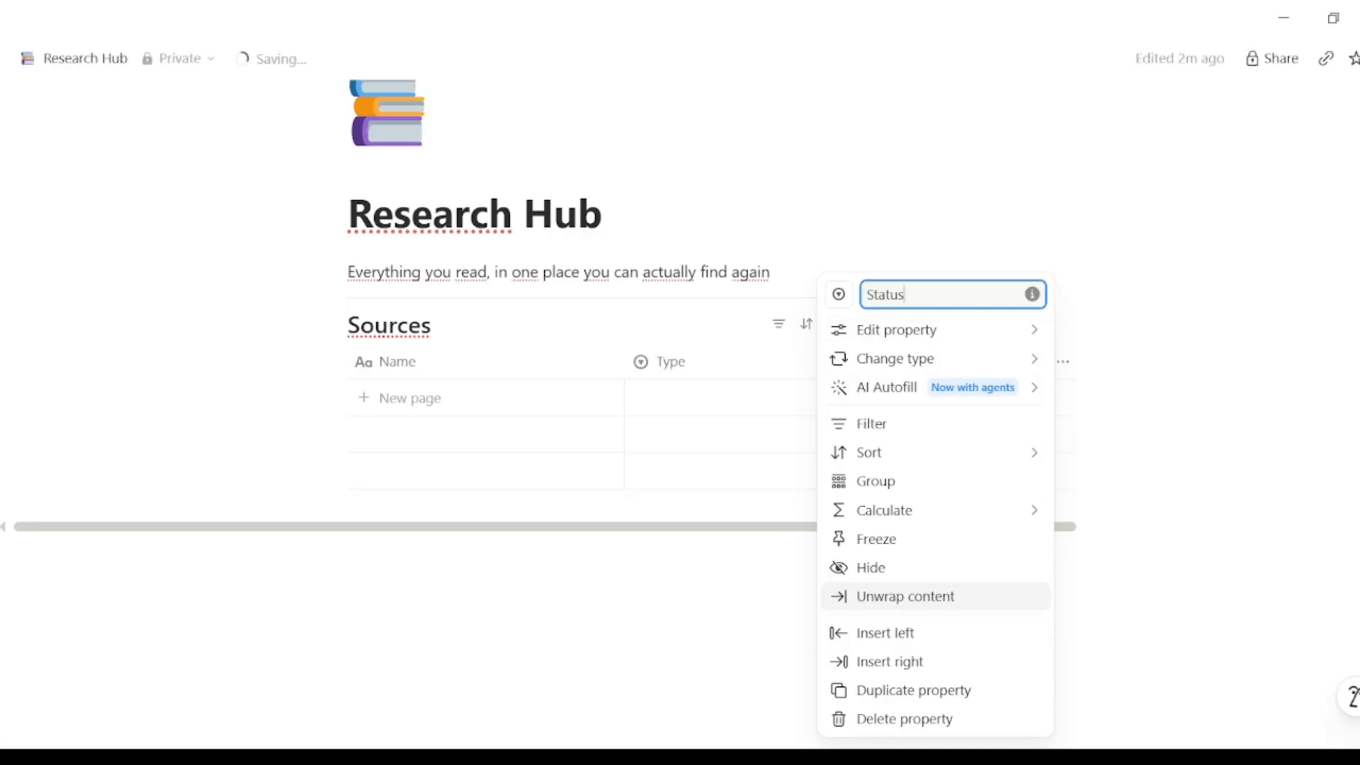
Step: Give Status the options to read, reading and done
{"action": "left_click", "coordinate": [1020, 338]}
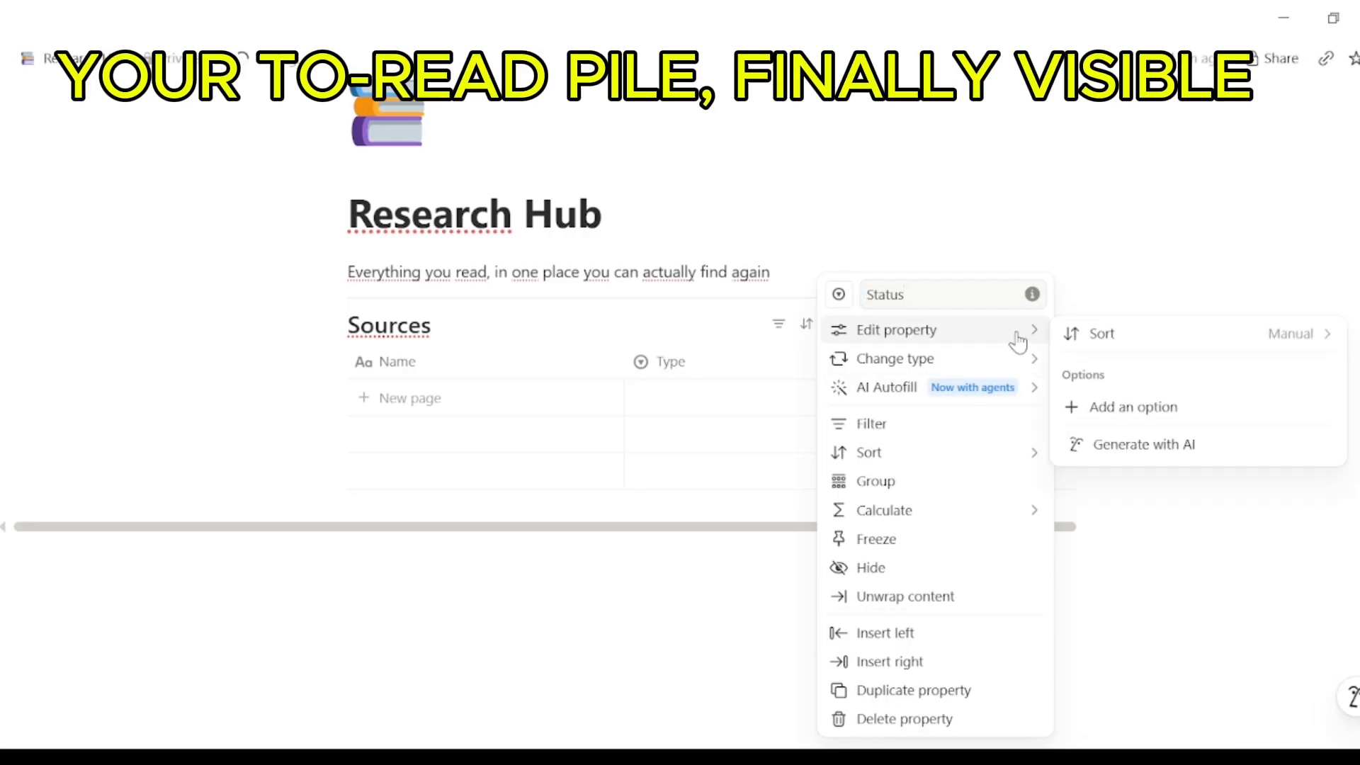
{"action": "left_click", "coordinate": [1126, 407]}
{"action": "type", "text": "to r"}
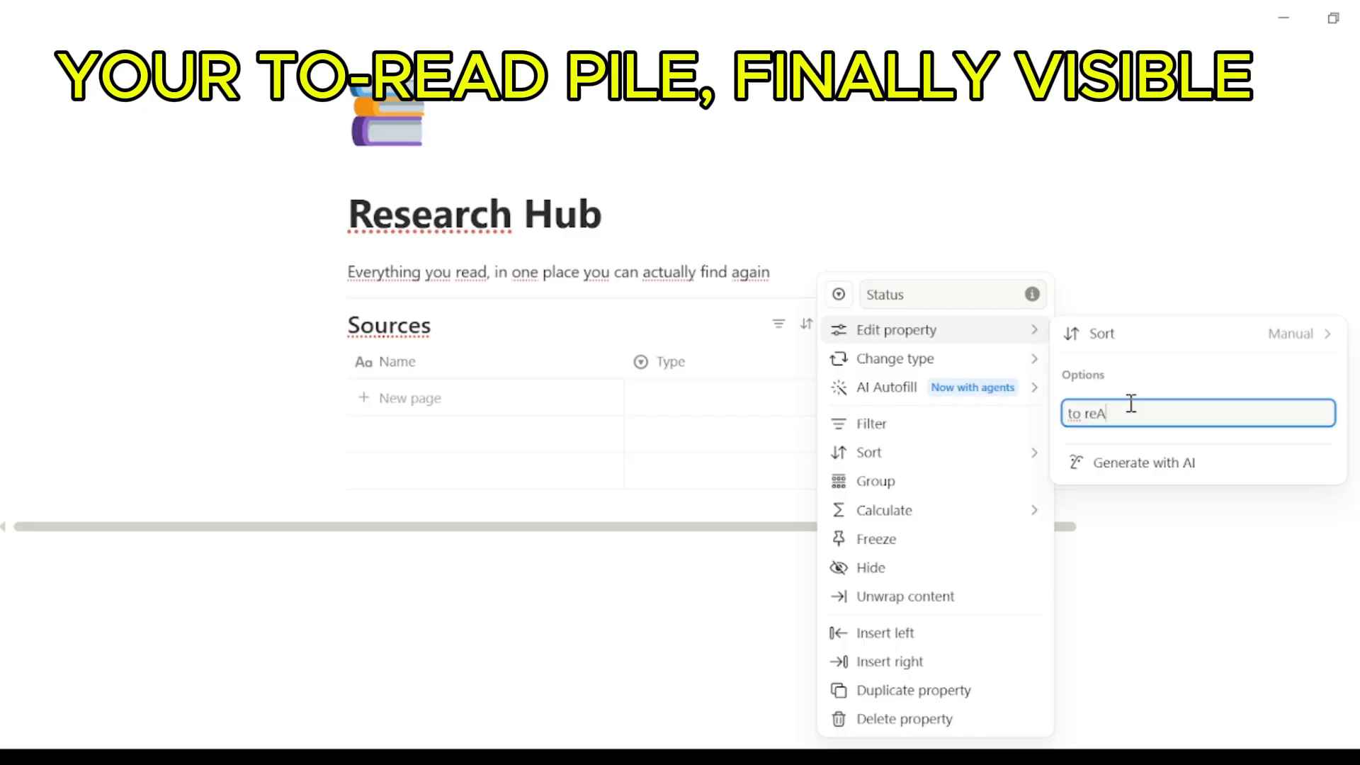
{"action": "type", "text": "ead"}
{"action": "key", "text": "Return"}
{"action": "type", "text": "r"}
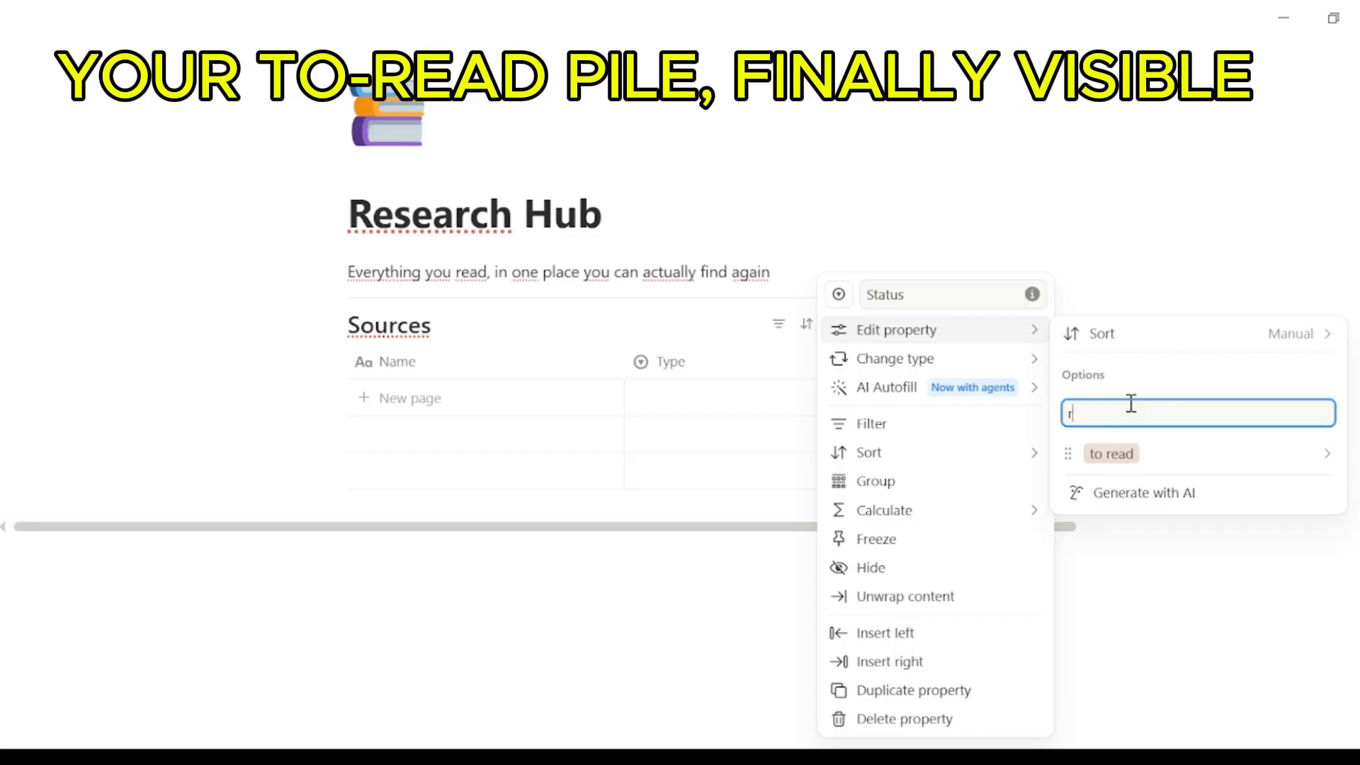
{"action": "type", "text": "eading"}
{"action": "key", "text": "Return"}
{"action": "type", "text": "done"}
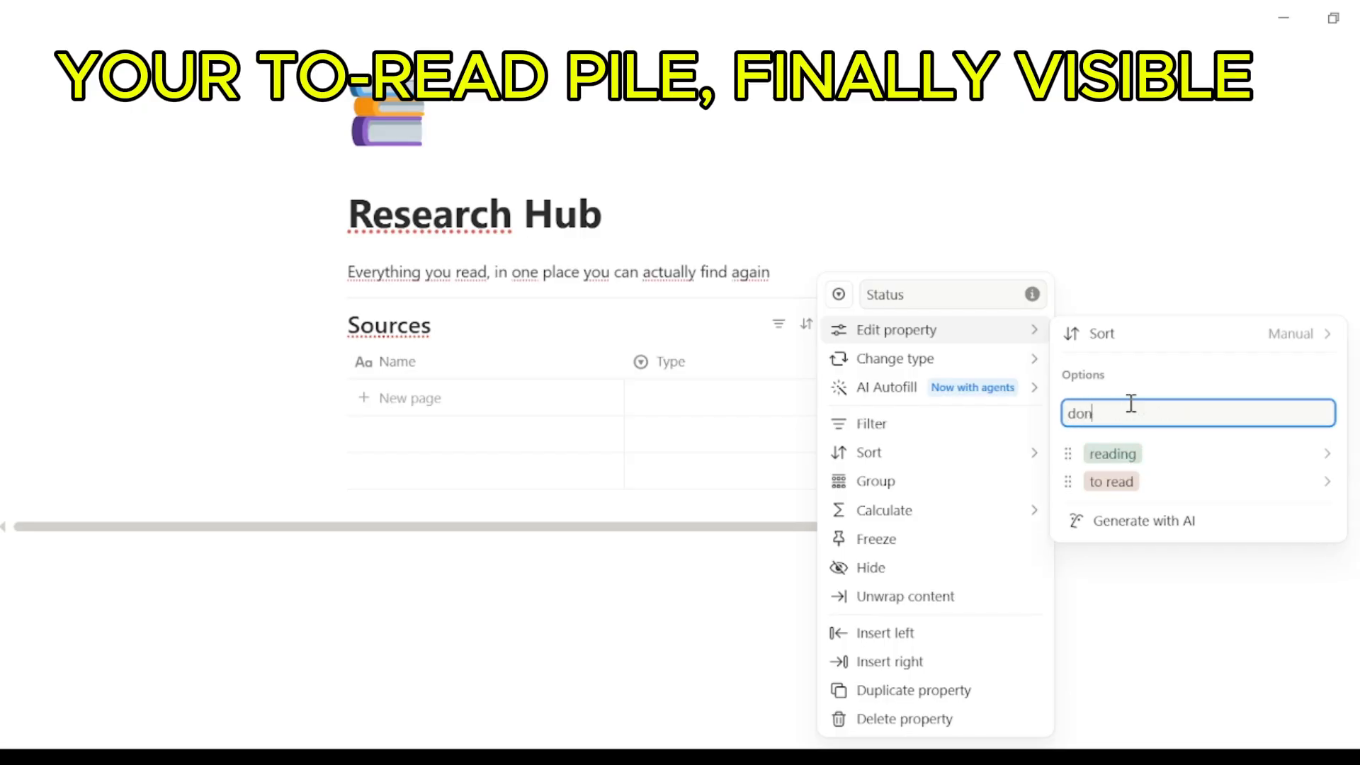
{"action": "key", "text": "Return"}
{"action": "left_click", "coordinate": [790, 595]}
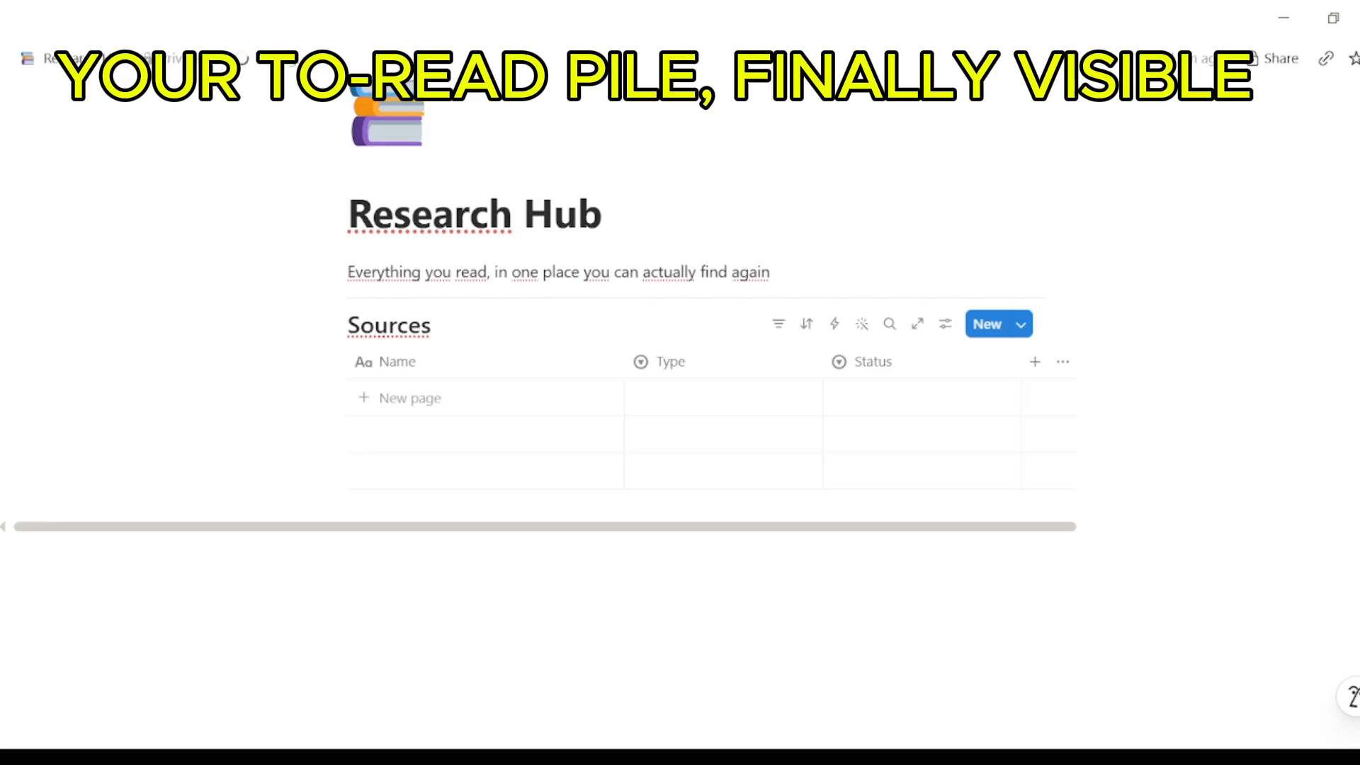
Step: Add a multi-select 'Topic' column with the options Productivity and Health
{"action": "left_click", "coordinate": [1034, 362]}
{"action": "type", "text": "Topic"}
{"action": "left_click", "coordinate": [1285, 577]}
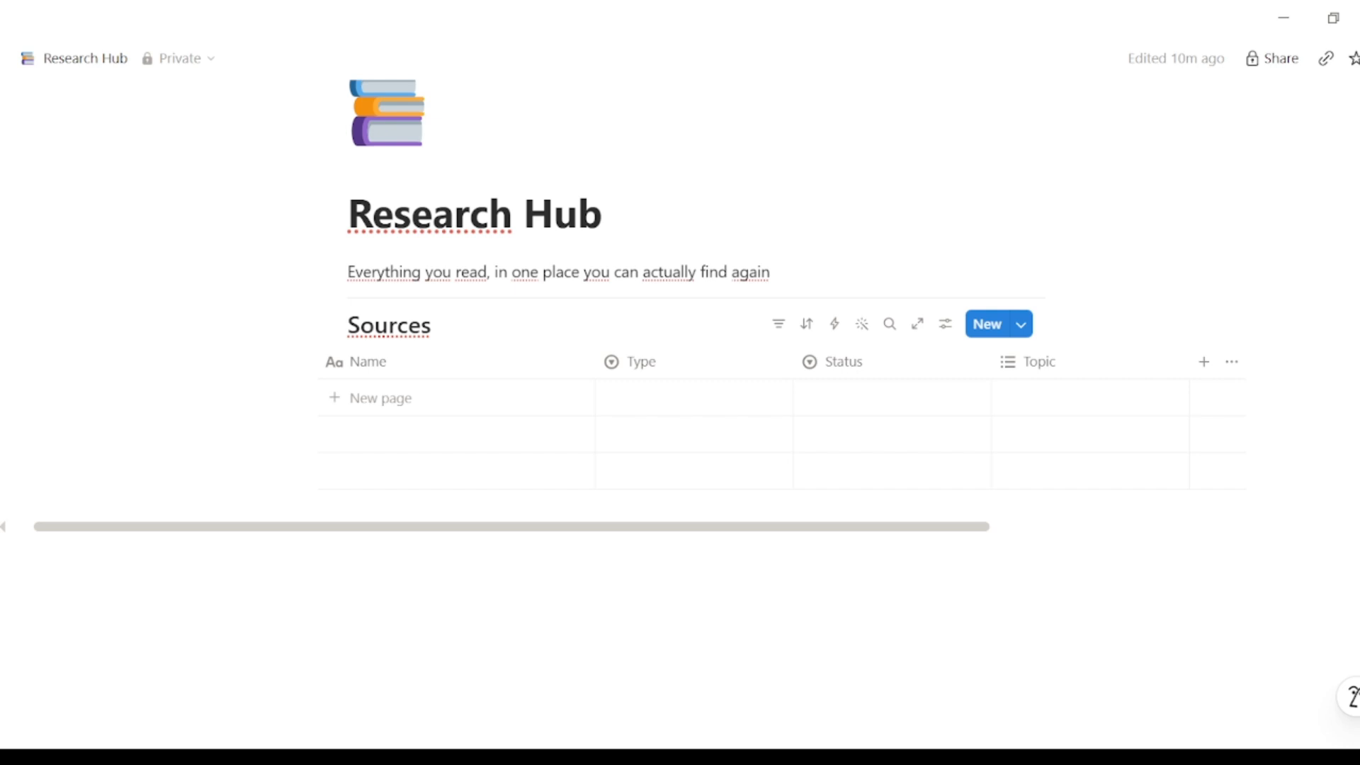
{"action": "left_click", "coordinate": [1077, 368]}
{"action": "left_click", "coordinate": [1065, 330]}
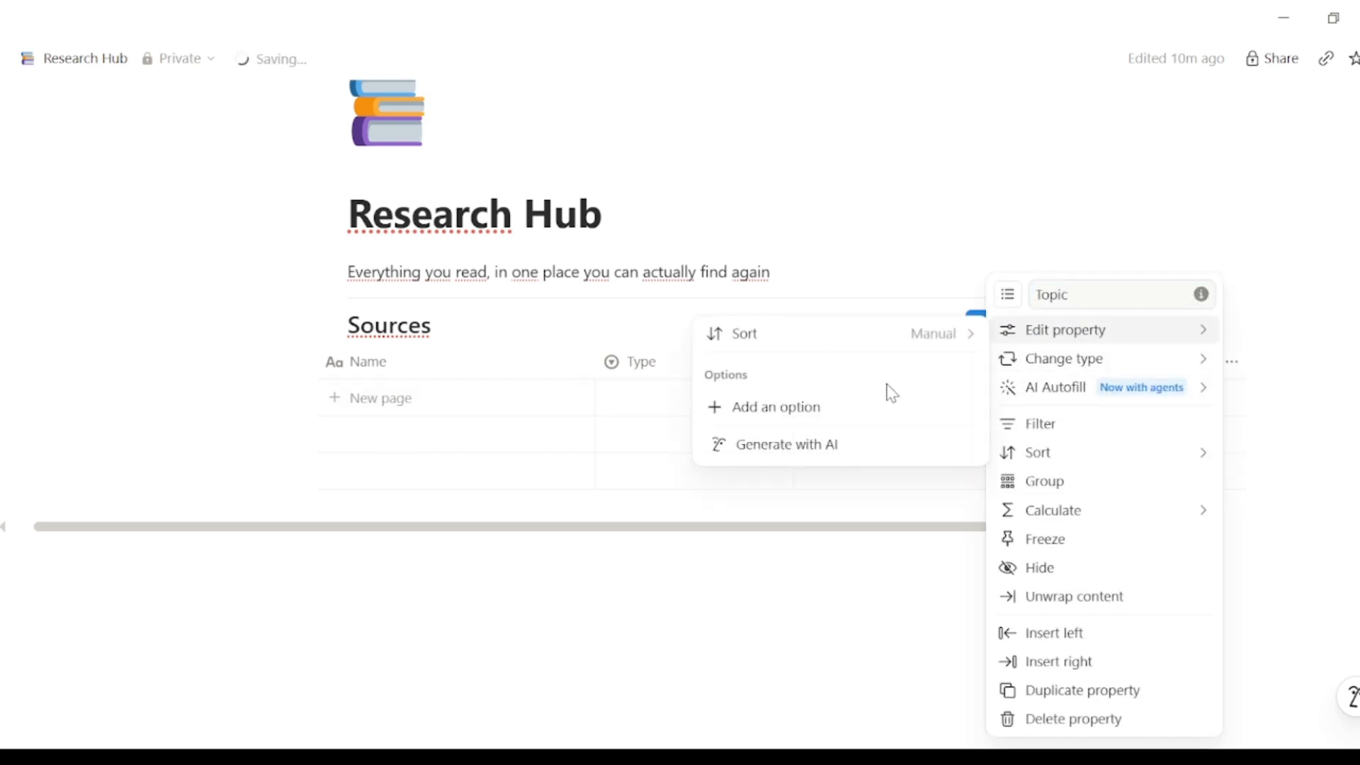
{"action": "left_click", "coordinate": [874, 407]}
{"action": "type", "text": "Productivity"}
{"action": "key", "text": "Return"}
{"action": "type", "text": "Health"}
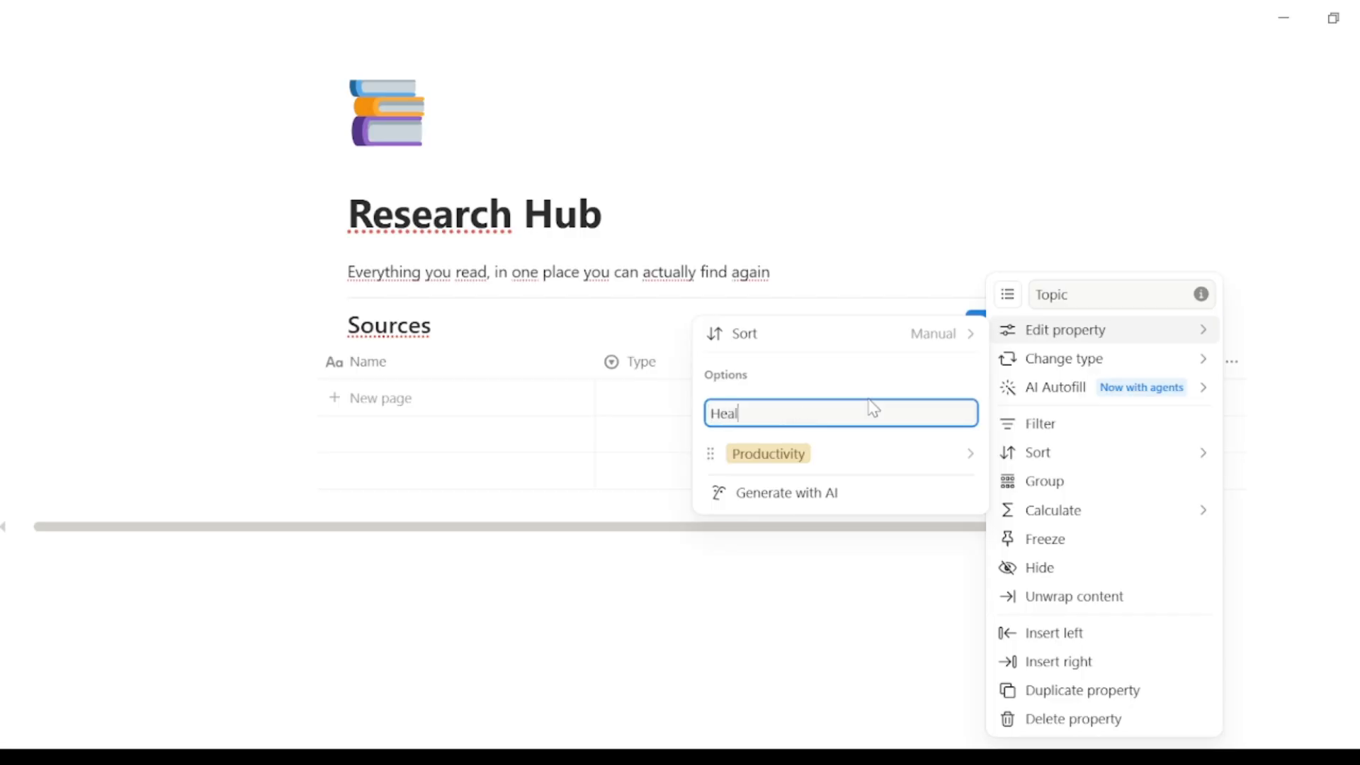
{"action": "key", "text": "Return"}
{"action": "key", "text": "Escape"}
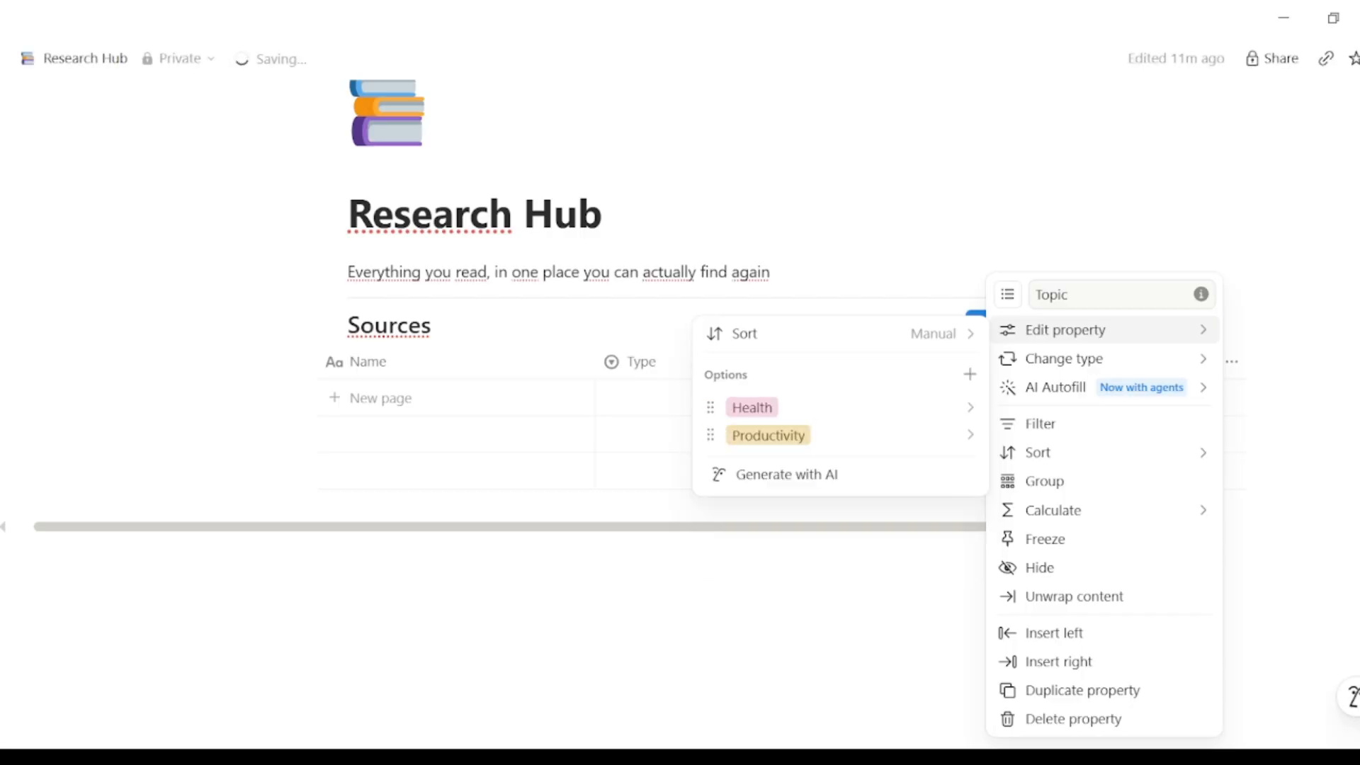
Step: Add Business and Tech as further Topic options
{"action": "left_click", "coordinate": [970, 375]}
{"action": "type", "text": "B"}
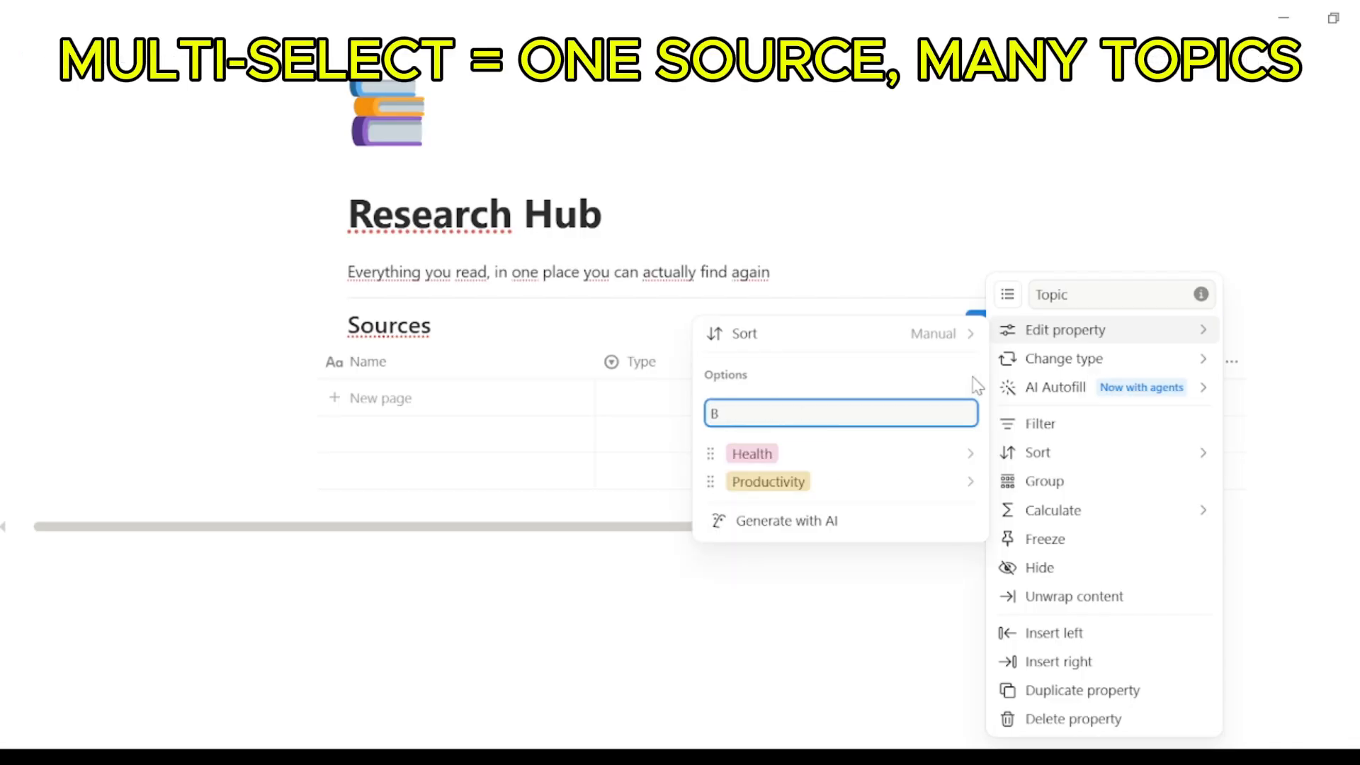
{"action": "type", "text": "usiness"}
{"action": "key", "text": "Return"}
{"action": "type", "text": "T"}
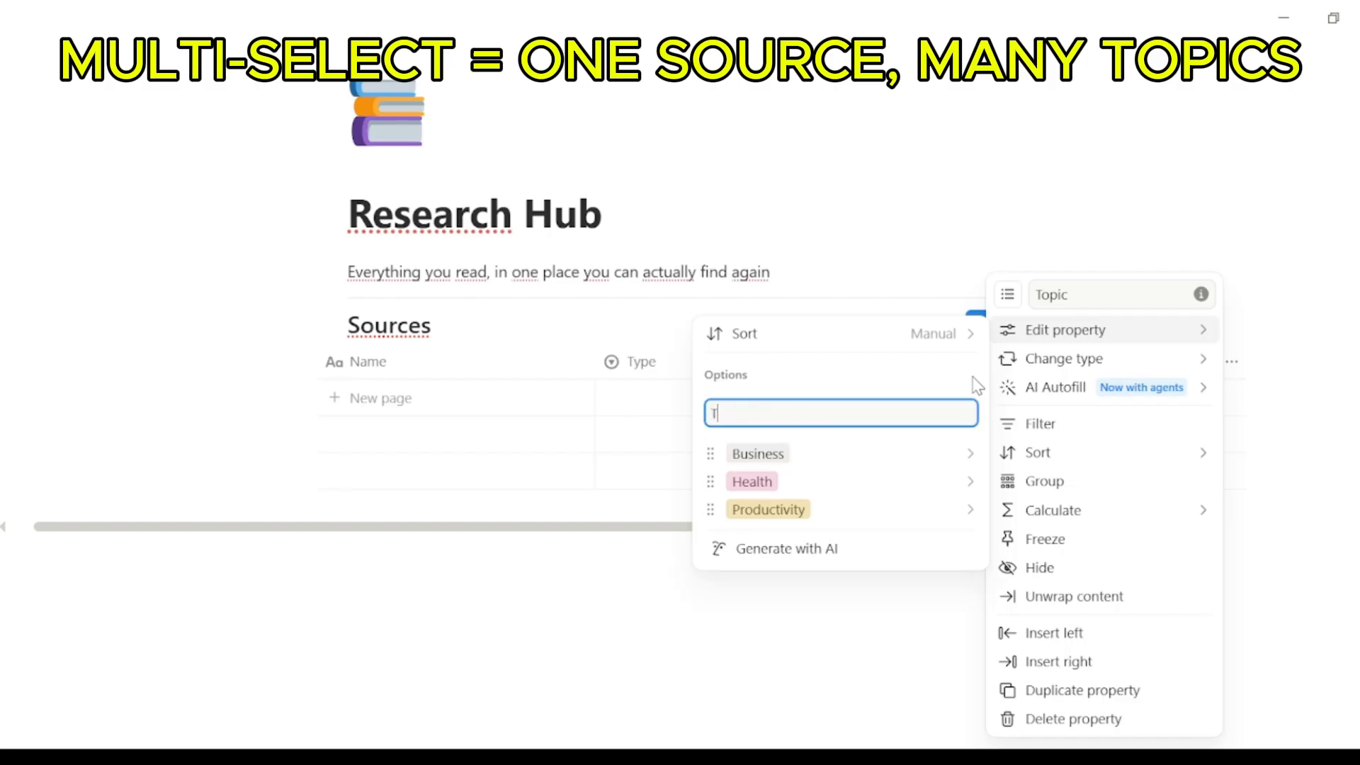
{"action": "type", "text": "ech"}
{"action": "key", "text": "Return"}
{"action": "left_click", "coordinate": [647, 653]}
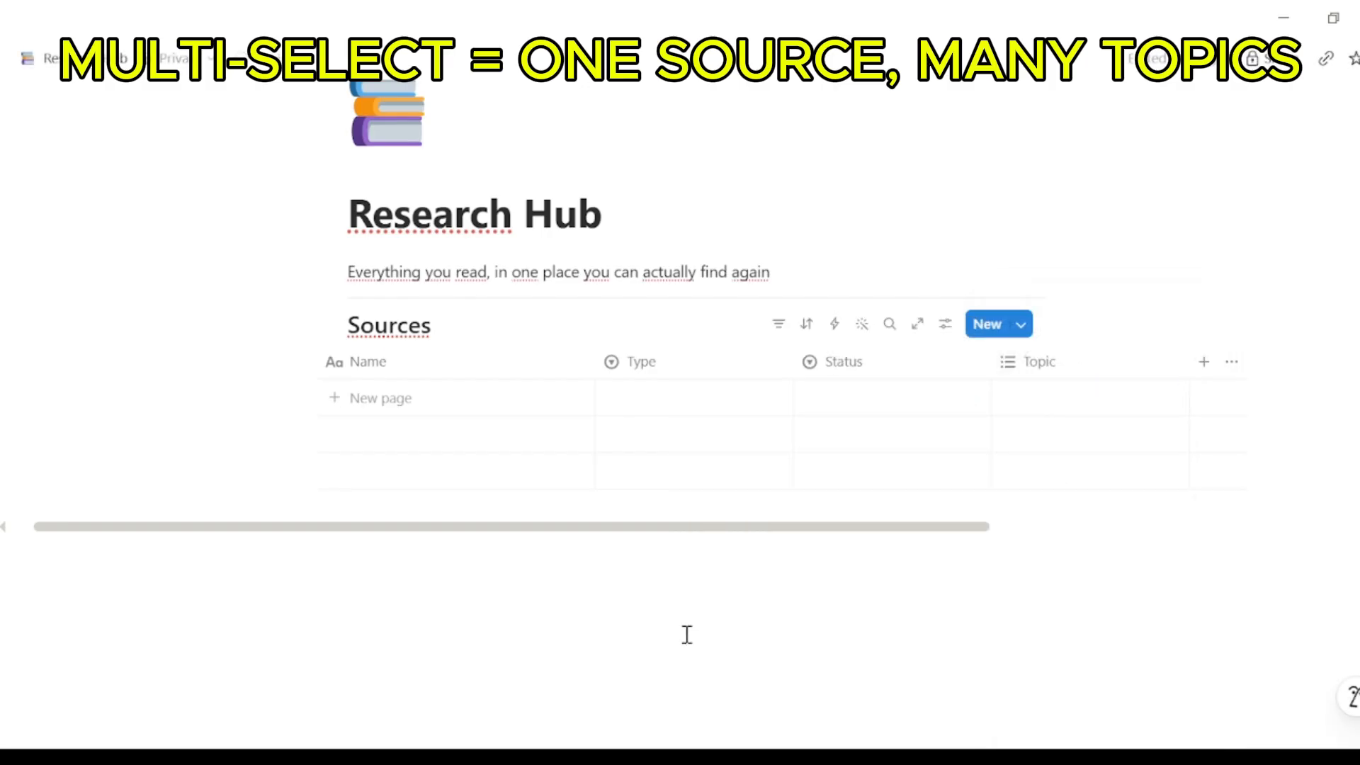
Step: Inspect the Link column's name and property type, leaving it unchanged
{"action": "left_click_drag", "start_coordinate": [926, 537], "coordinate": [1034, 537]}
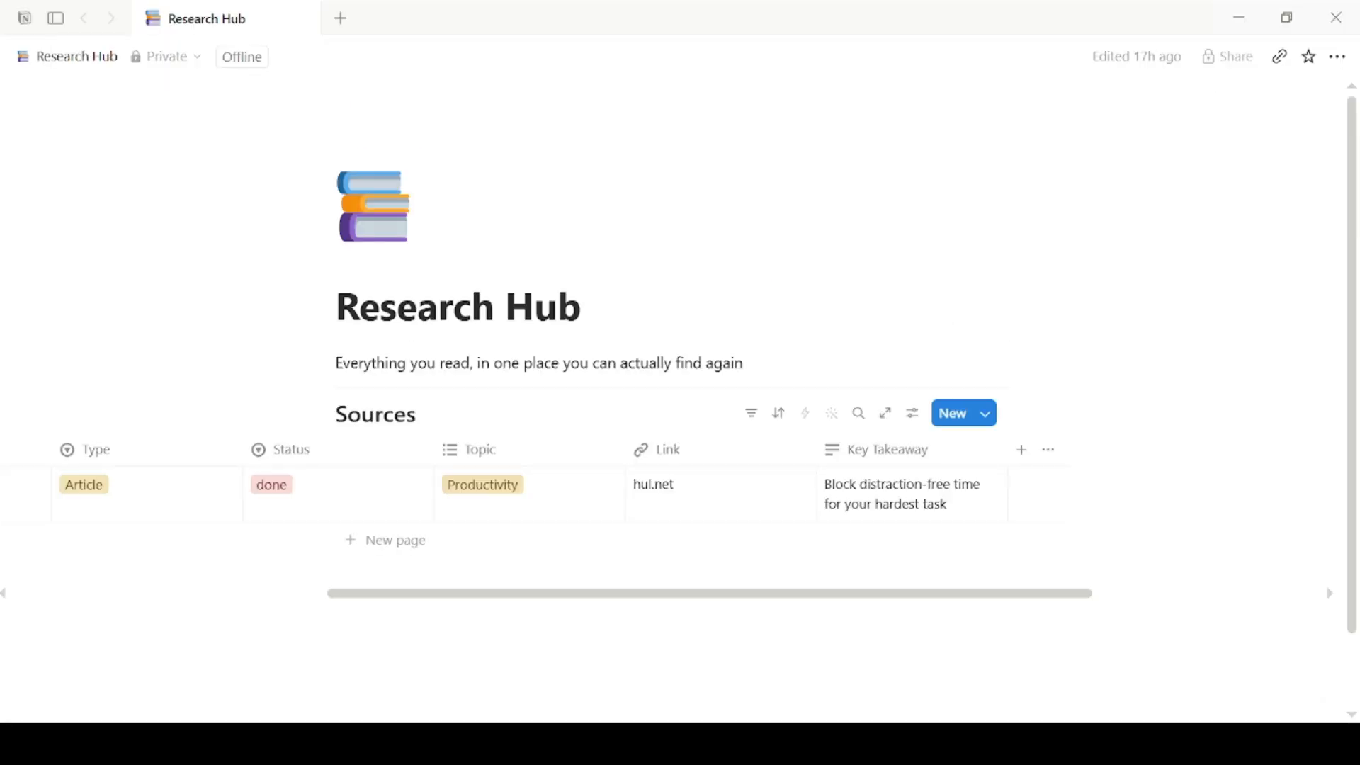
{"action": "left_click", "coordinate": [683, 454]}
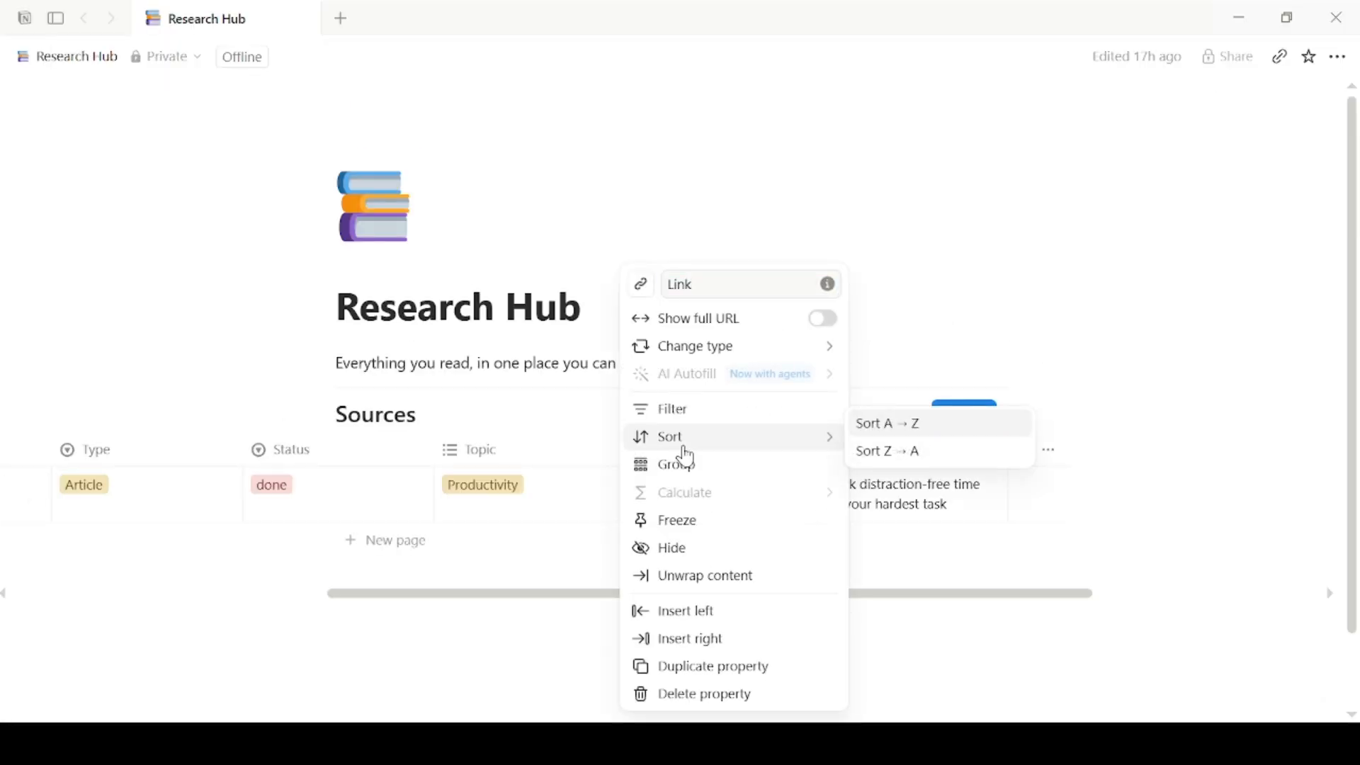
{"action": "left_click", "coordinate": [692, 284]}
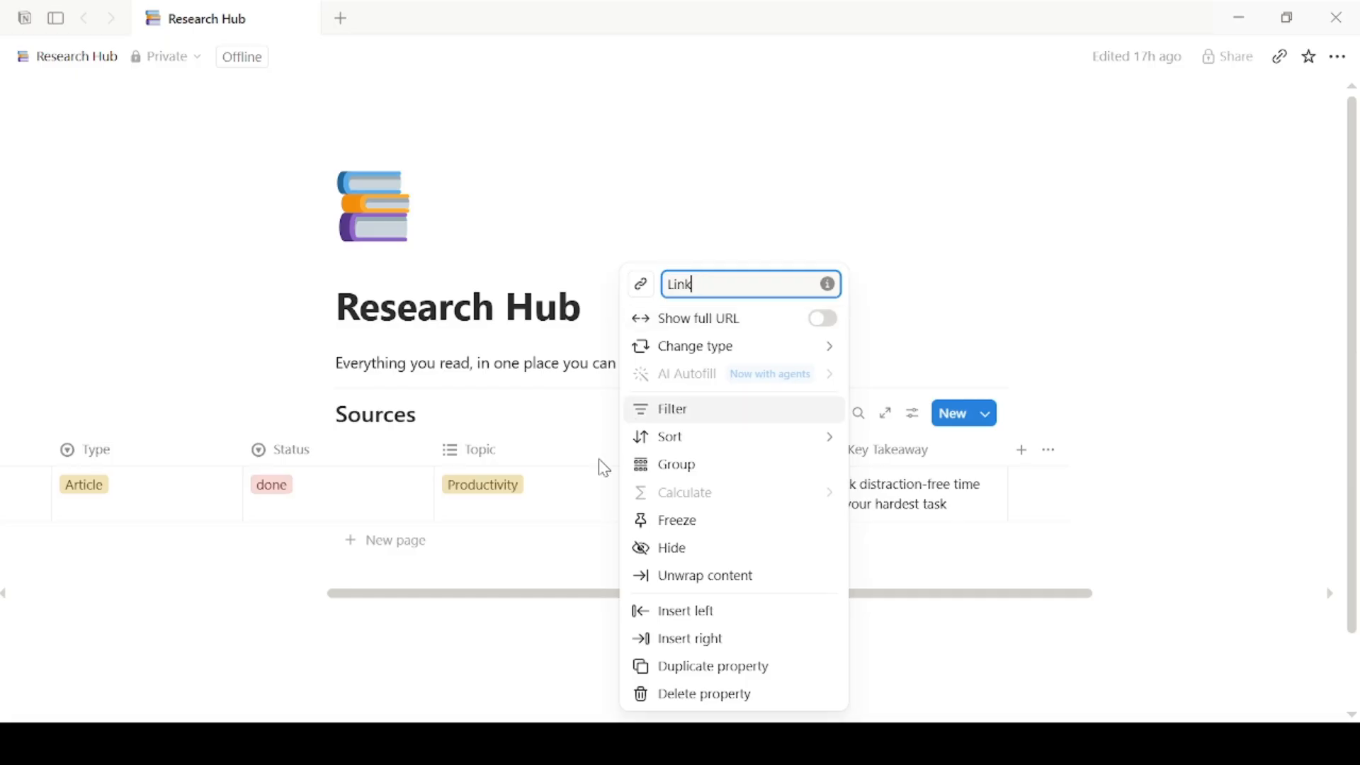
{"action": "left_click", "coordinate": [768, 353]}
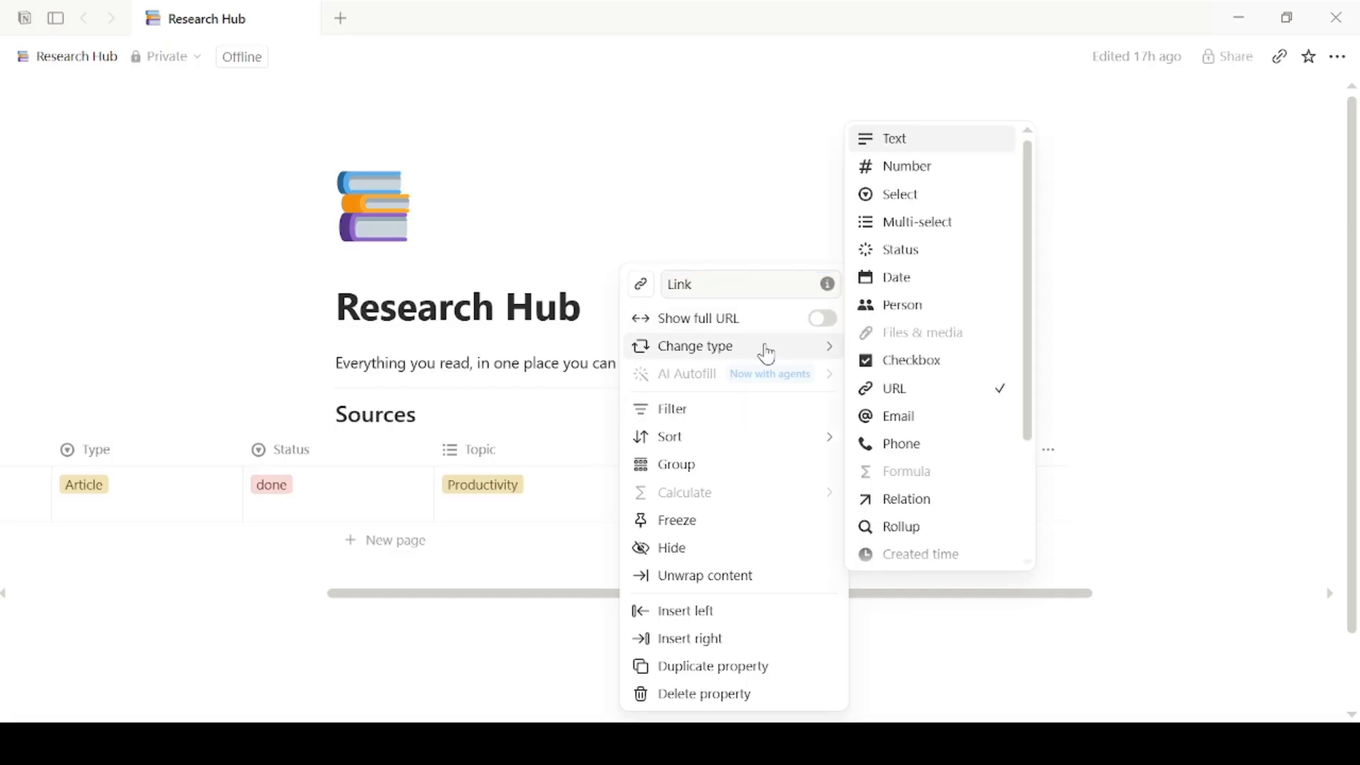
{"action": "left_click", "coordinate": [684, 691]}
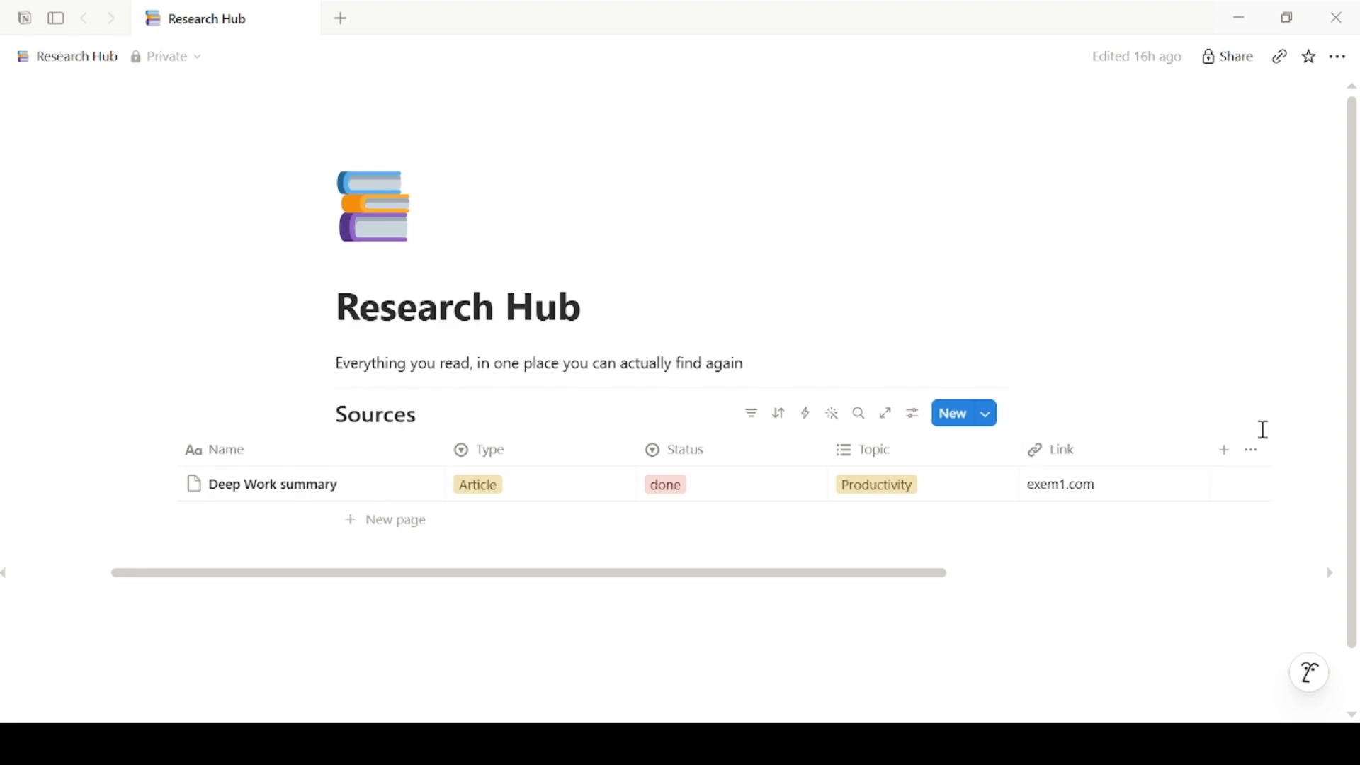
Step: Add a Text column named 'Key Takeaway' after Link
{"action": "left_click", "coordinate": [1227, 451]}
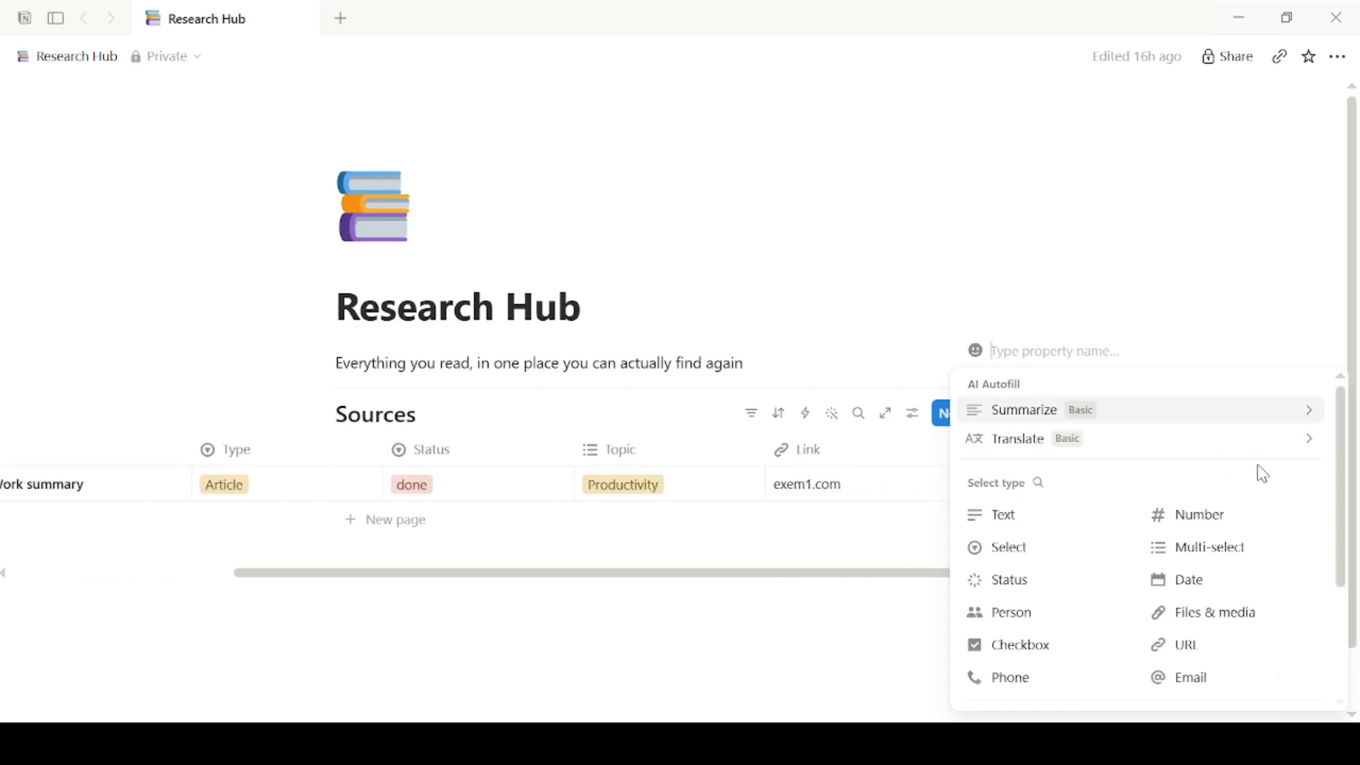
{"action": "type", "text": "Key Takeaway"}
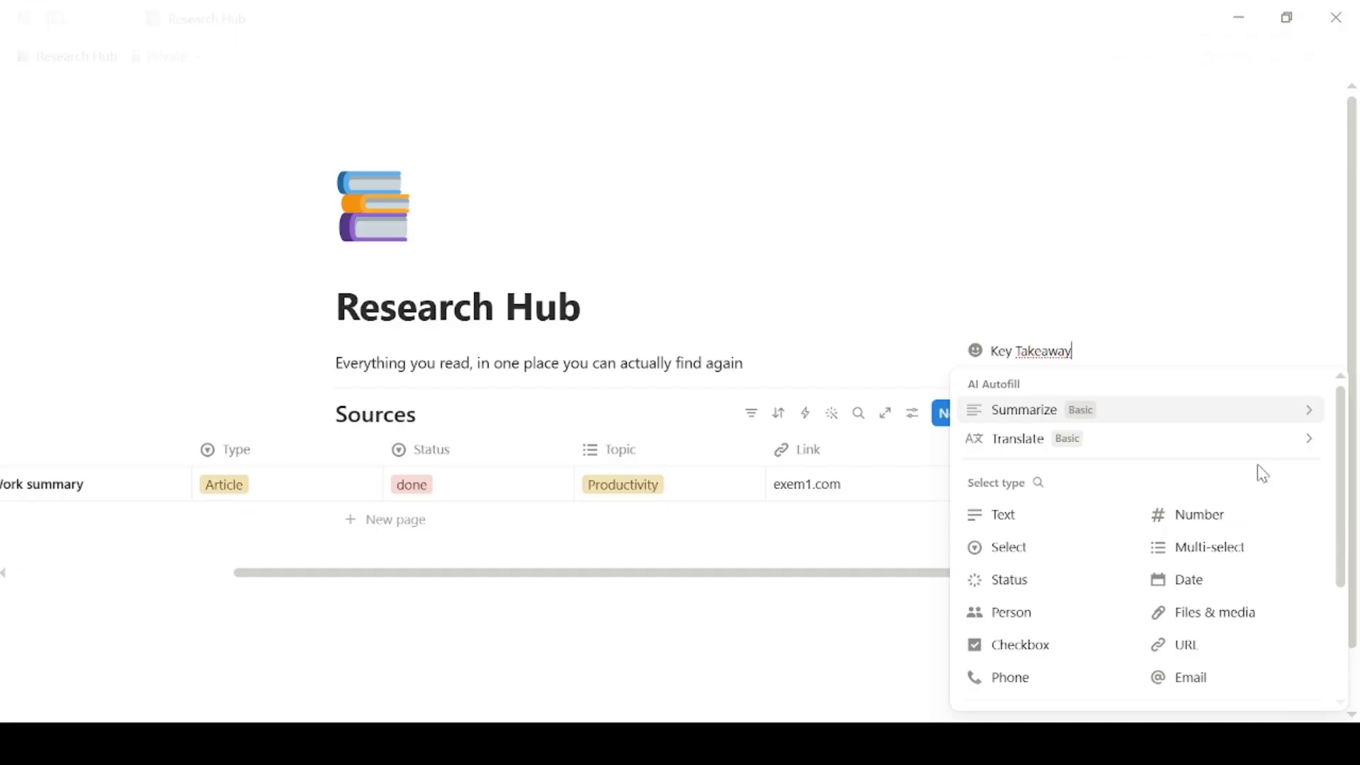
{"action": "left_click", "coordinate": [1032, 517]}
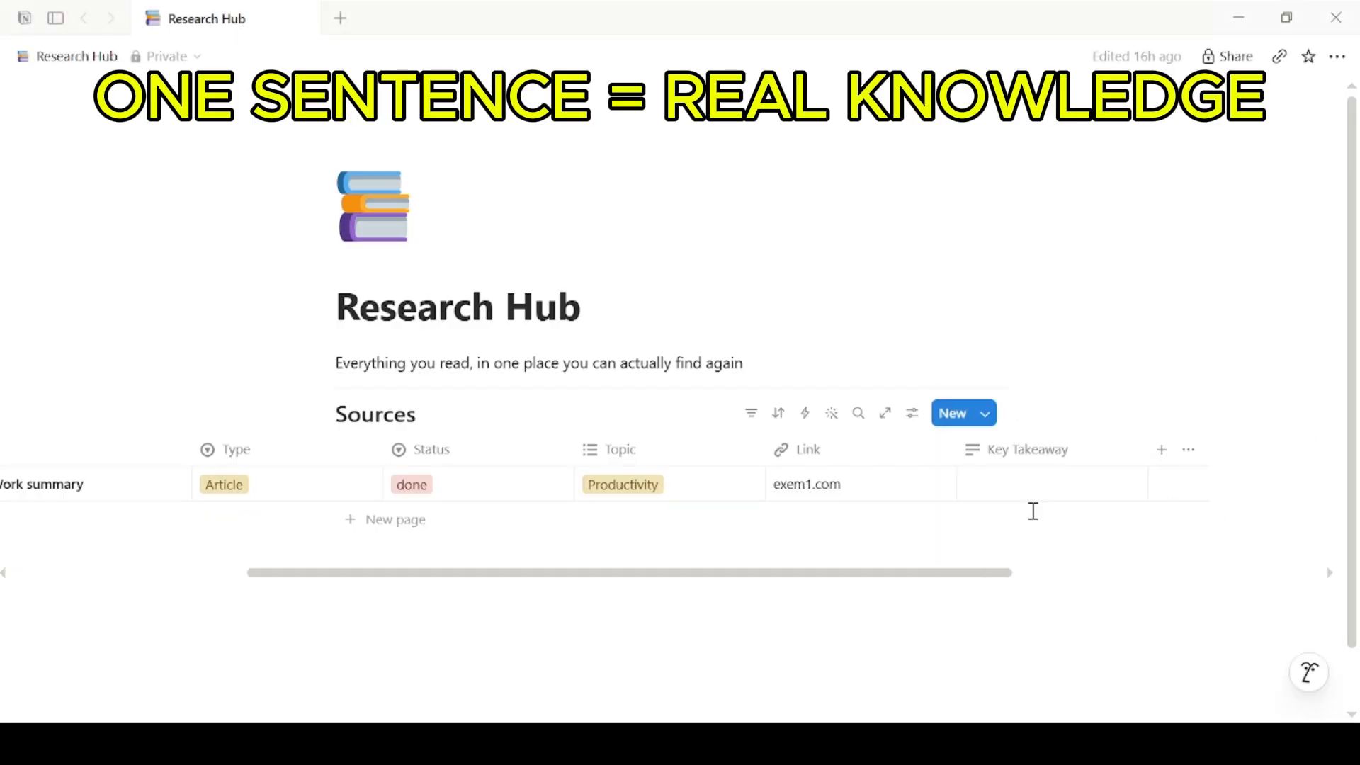
{"action": "left_click_drag", "start_coordinate": [965, 582], "coordinate": [1053, 586]}
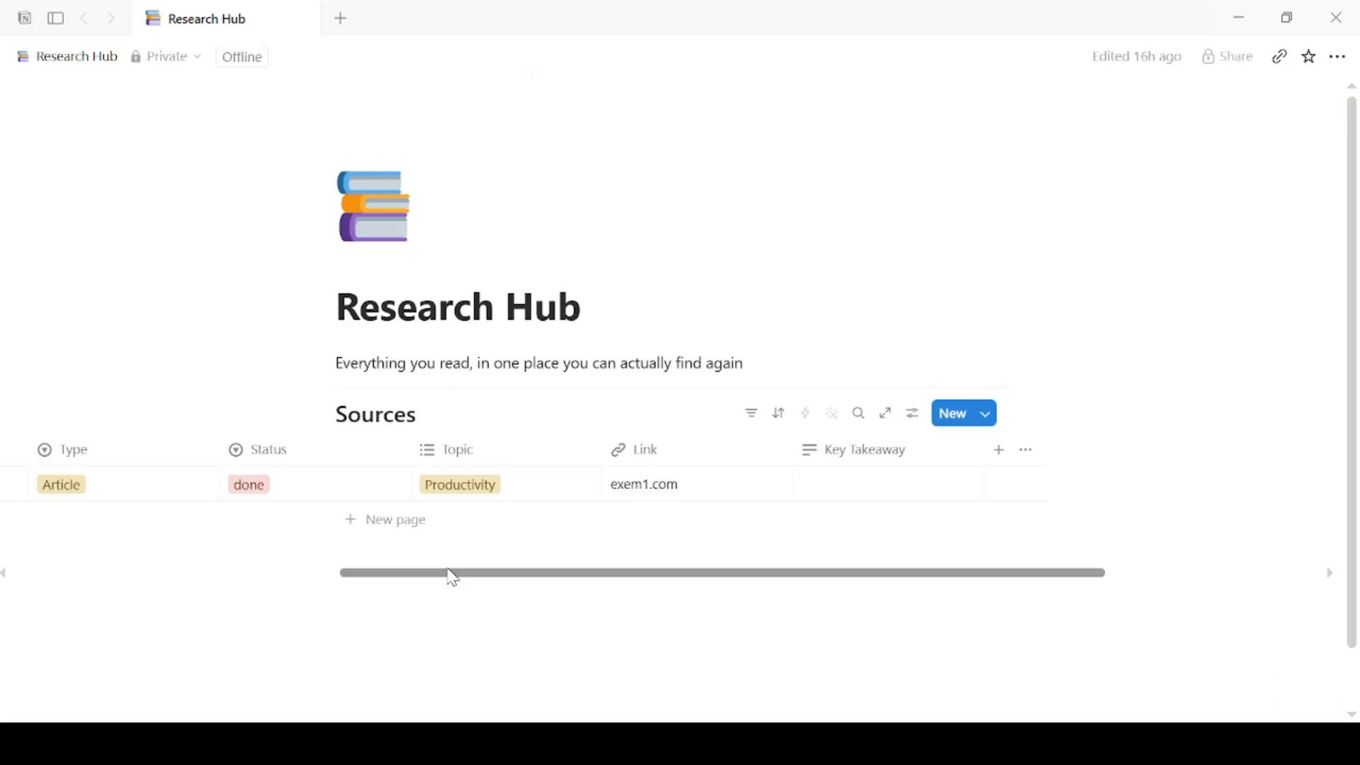
{"action": "left_click_drag", "start_coordinate": [449, 577], "coordinate": [273, 592]}
{"action": "left_click", "coordinate": [358, 519]}
{"action": "type", "text": "Deep Work summary"}
{"action": "left_click", "coordinate": [506, 523]}
{"action": "left_click", "coordinate": [507, 522]}
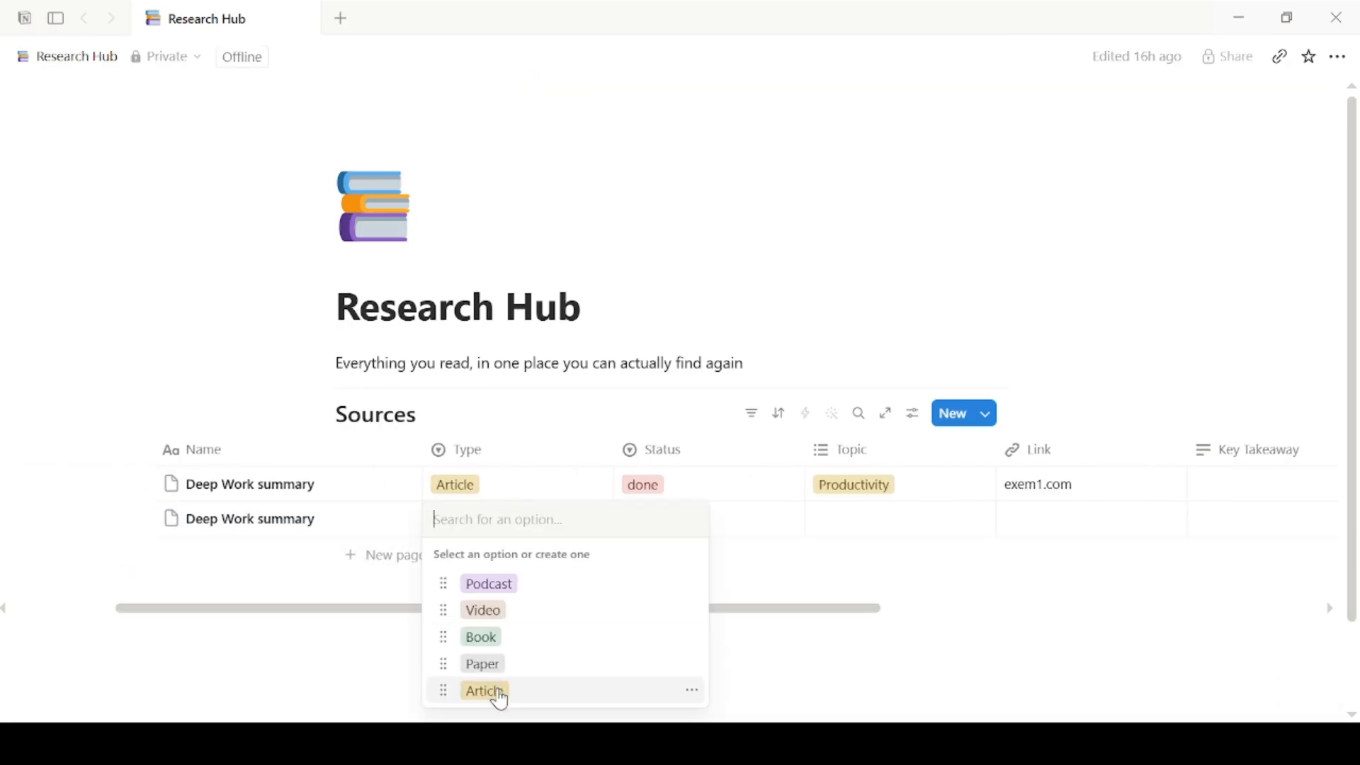
{"action": "left_click", "coordinate": [498, 692]}
{"action": "left_click", "coordinate": [684, 523]}
{"action": "left_click", "coordinate": [698, 582]}
{"action": "left_click", "coordinate": [894, 524]}
{"action": "left_click", "coordinate": [884, 664]}
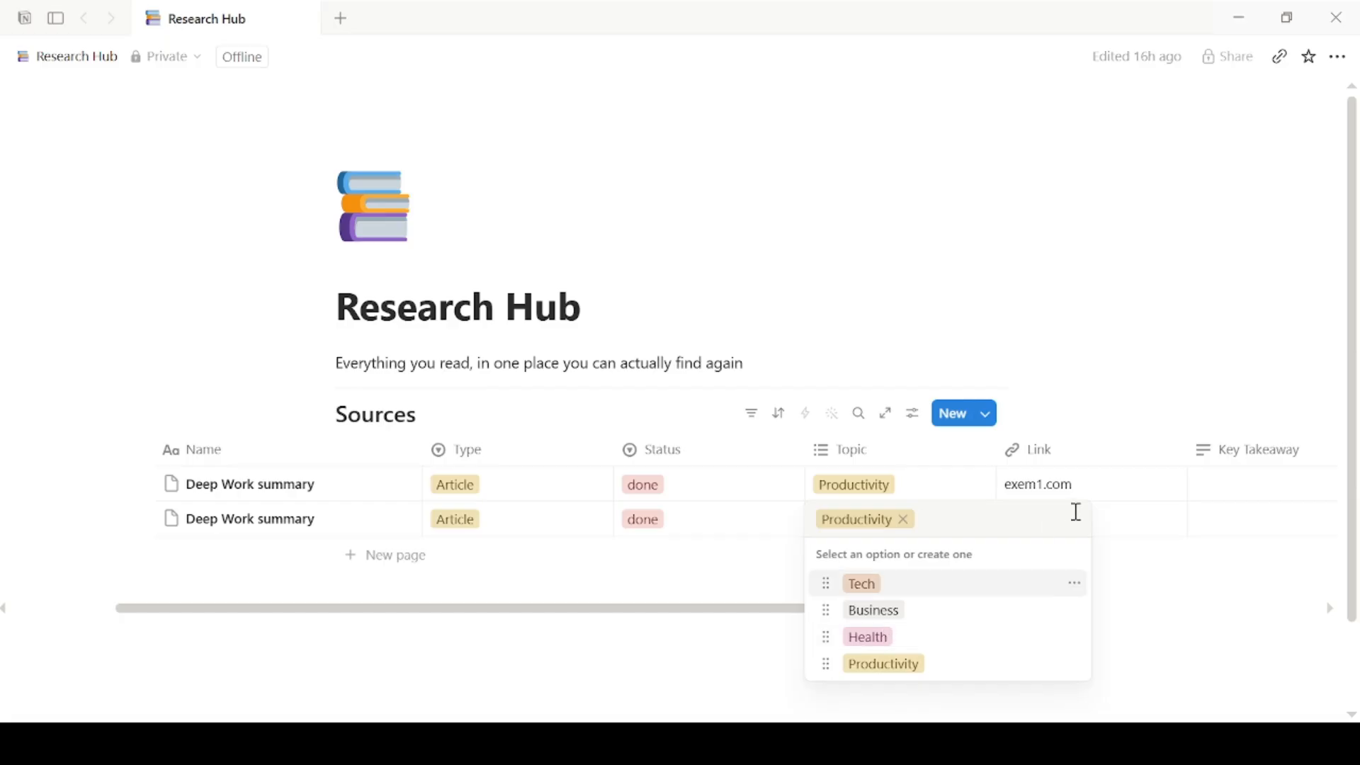
{"action": "left_click", "coordinate": [1133, 517]}
{"action": "type", "text": "www.hul"}
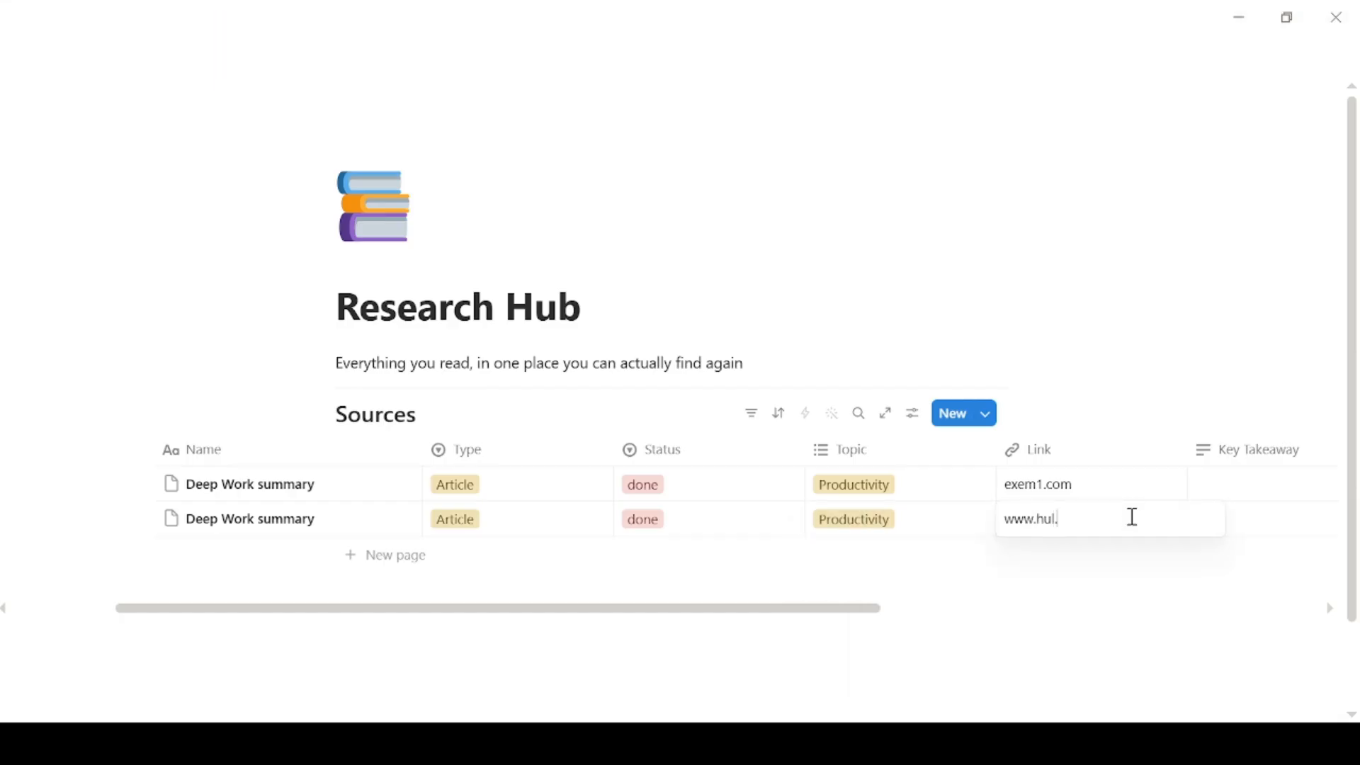
{"action": "type", "text": ".net"}
{"action": "key", "text": "Return"}
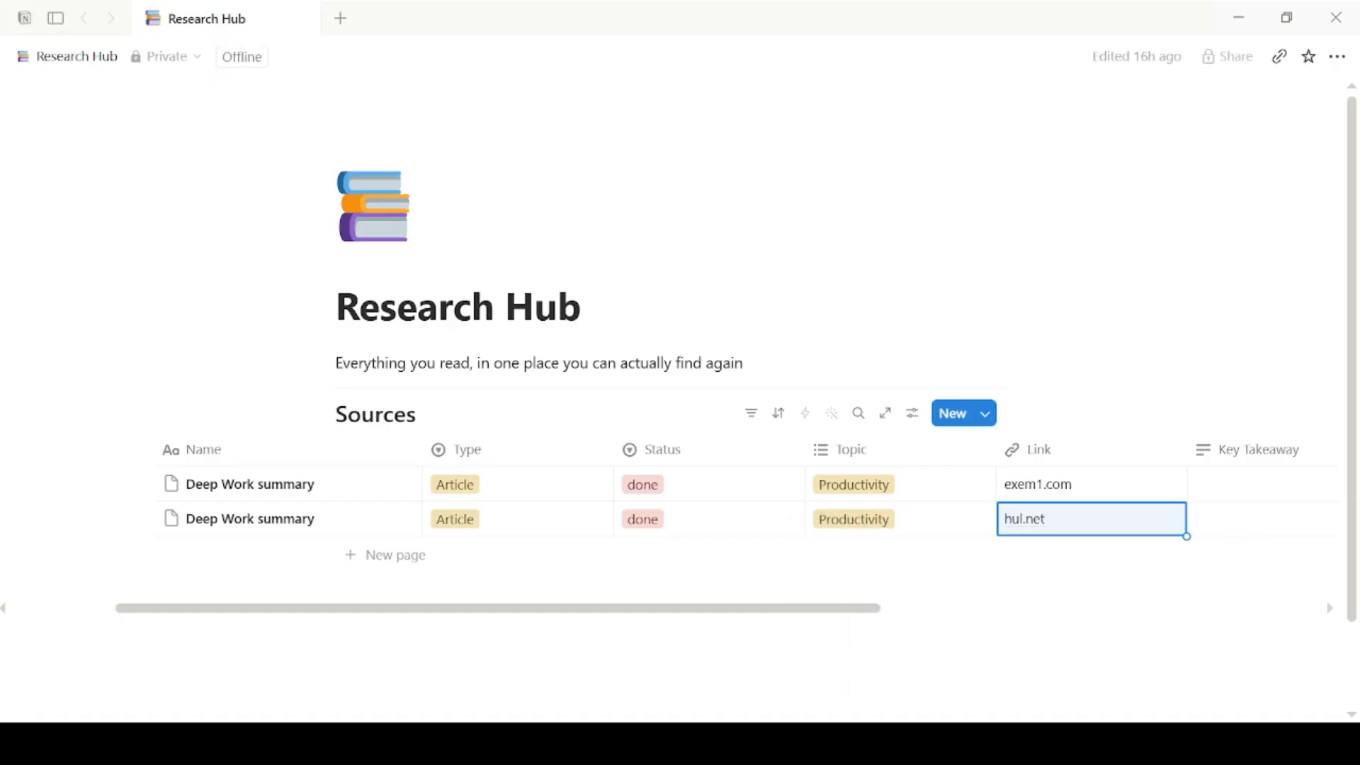
Step: Enter the takeaway 'Block distraction-free time for your hardest task' for the Deep Work row
{"action": "left_click", "coordinate": [1237, 522]}
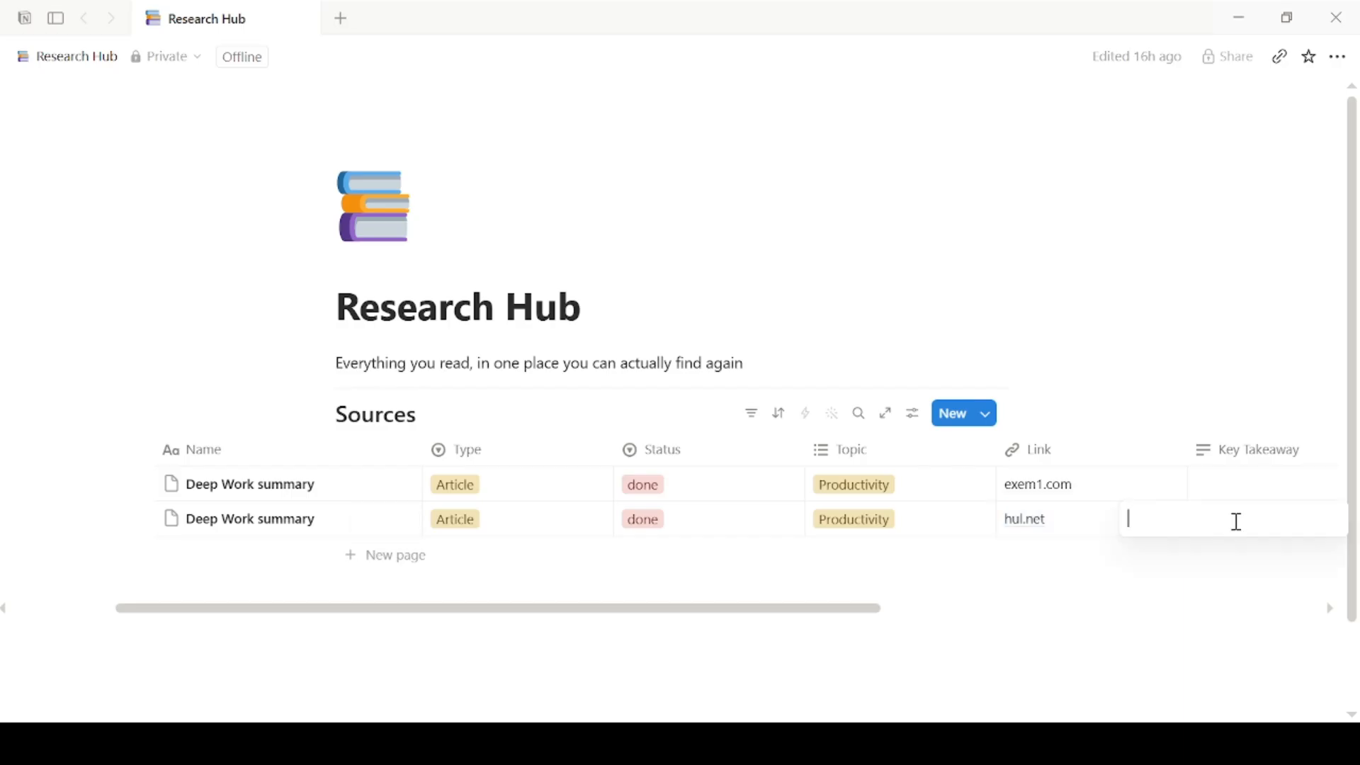
{"action": "type", "text": "Block distraction free time for your hardest task"}
{"action": "left_click", "coordinate": [1149, 611]}
{"action": "mouse_move", "coordinate": [868, 629]}
{"action": "left_mouse_down"}
{"action": "mouse_move", "coordinate": [899, 630]}
{"action": "mouse_move", "coordinate": [841, 629]}
{"action": "left_mouse_up"}
Step: Move the duplicate exem1.com row to Trash
{"action": "left_click", "coordinate": [158, 484]}
{"action": "left_click", "coordinate": [368, 614]}
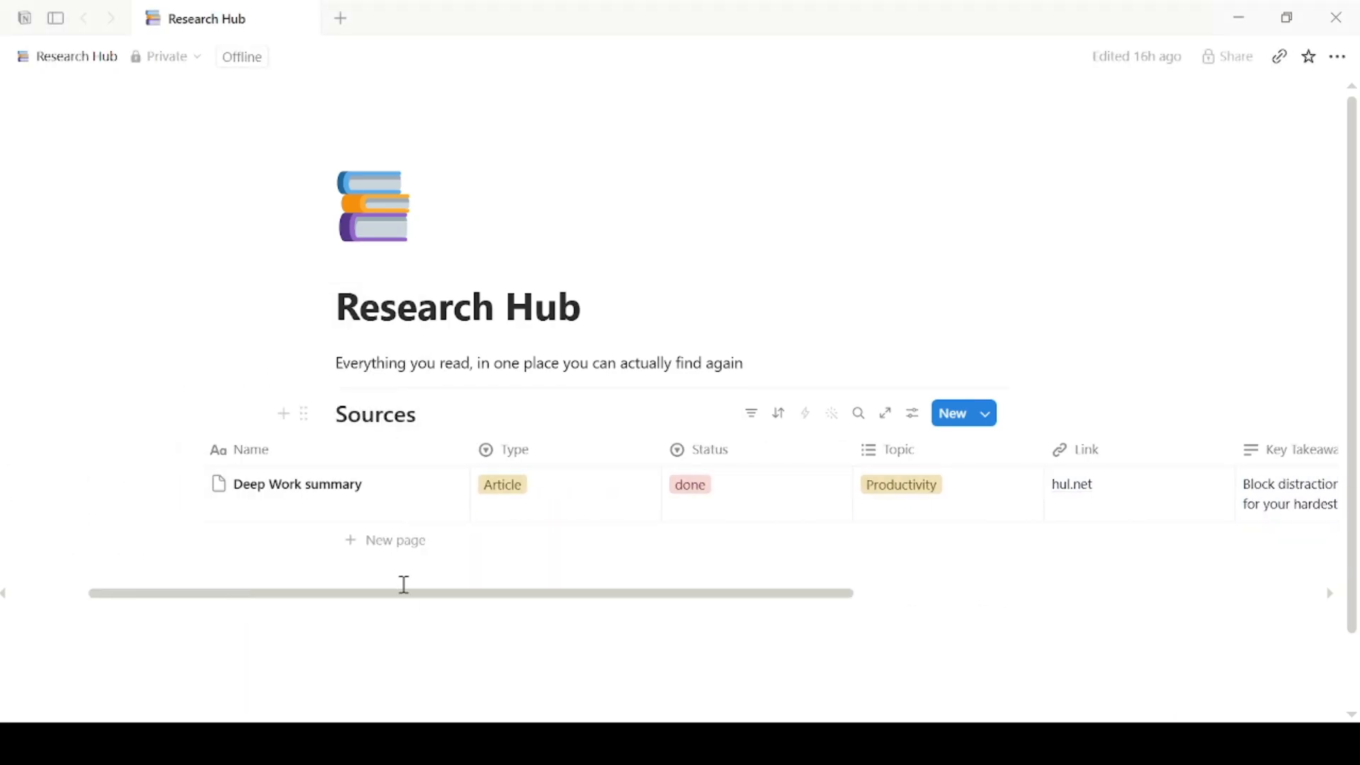
{"action": "left_click_drag", "start_coordinate": [404, 592], "coordinate": [544, 644]}
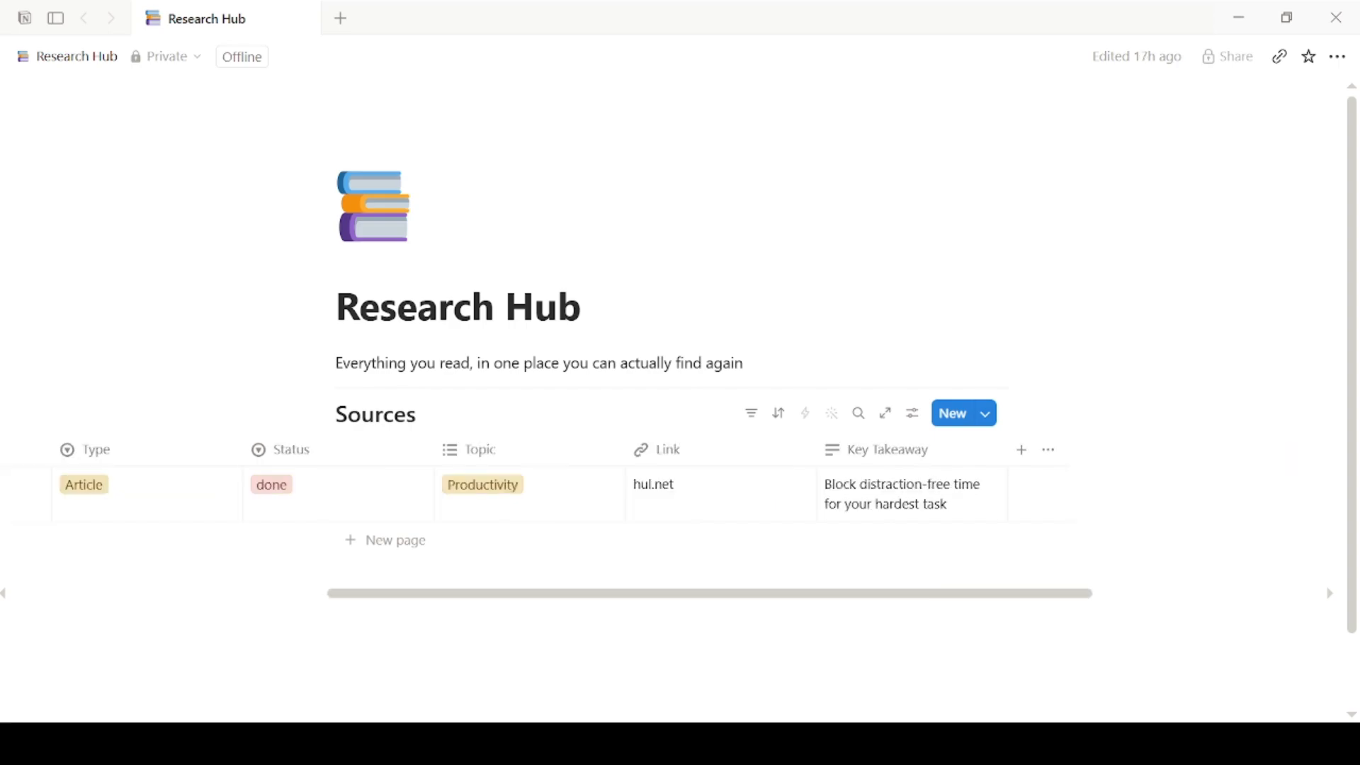
{"action": "left_click_drag", "start_coordinate": [576, 595], "coordinate": [349, 605]}
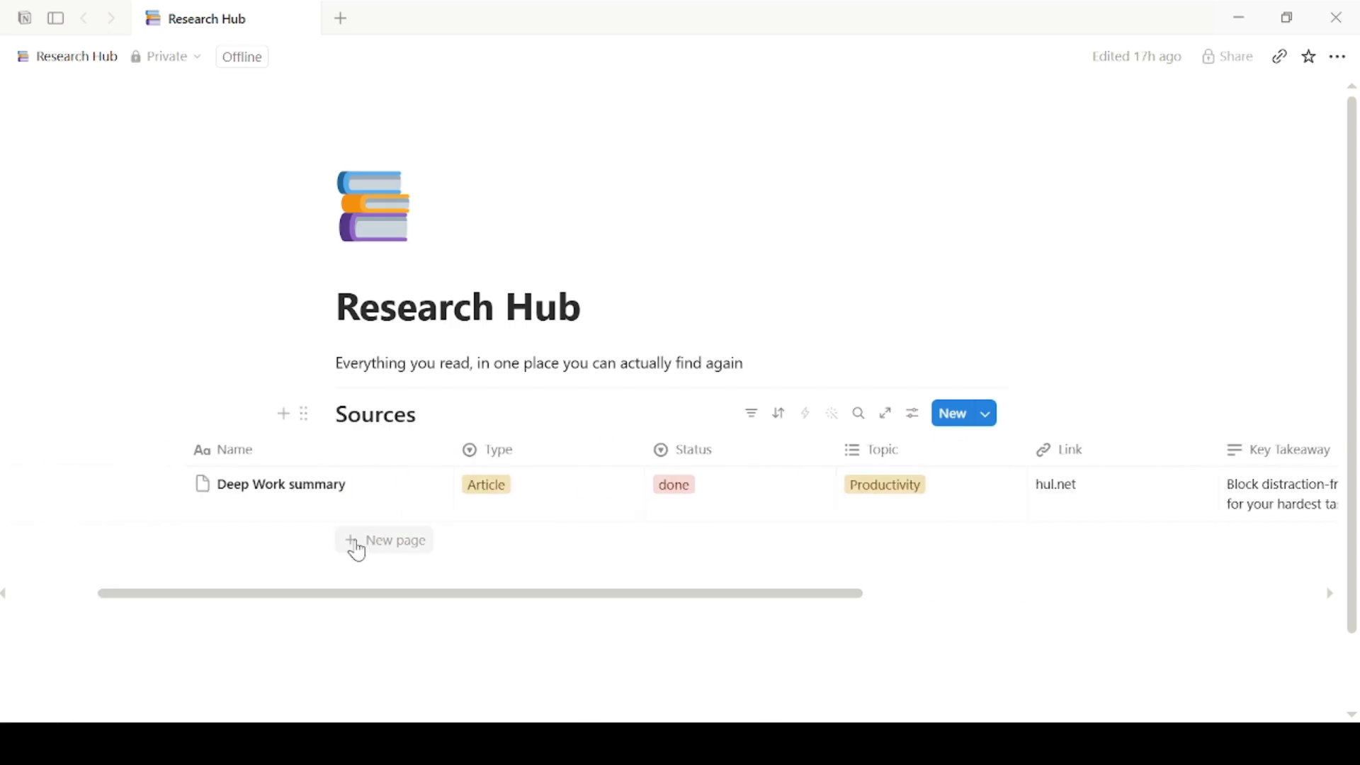
Step: Add a 'Gut health study' entry set to Paper, reading, with topic Health
{"action": "left_click", "coordinate": [356, 544]}
{"action": "type", "text": "Gut health study"}
{"action": "key", "text": "Escape"}
{"action": "left_click", "coordinate": [480, 546]}
{"action": "left_click", "coordinate": [520, 476]}
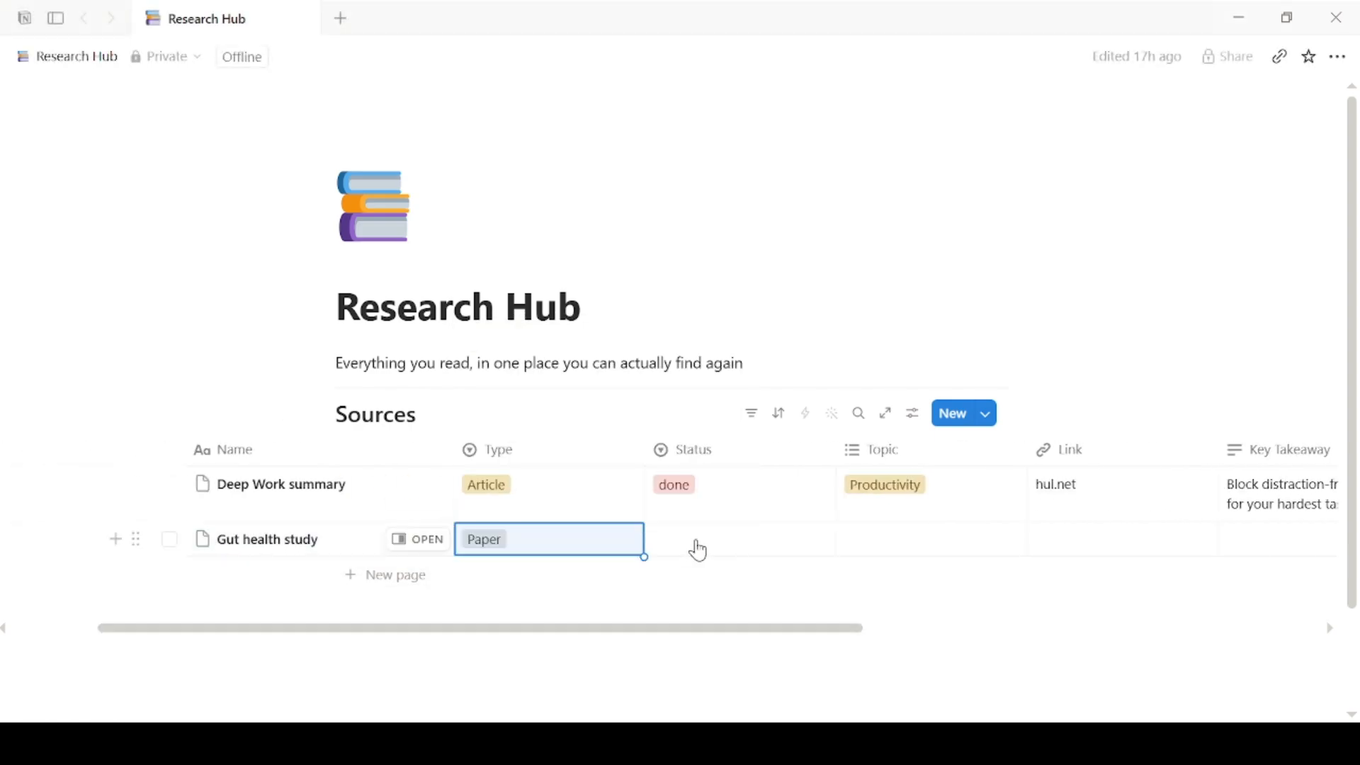
{"action": "left_click", "coordinate": [695, 550]}
{"action": "left_click", "coordinate": [712, 630]}
{"action": "left_click", "coordinate": [878, 547]}
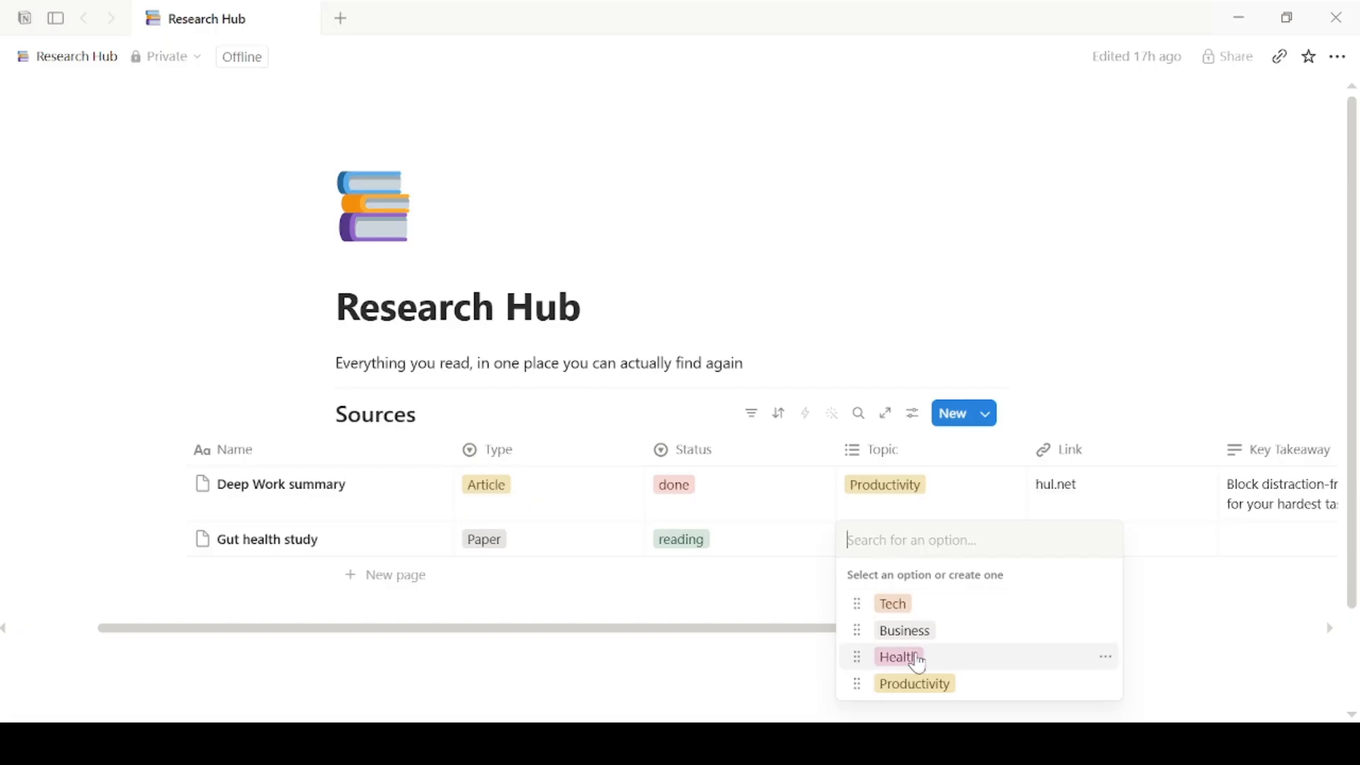
{"action": "left_click", "coordinate": [898, 657]}
Step: Give it the link exemple.com and takeaway 'Fiber diversity matters more than probiotics'
{"action": "left_click", "coordinate": [1163, 541]}
{"action": "type", "text": "www.exemple.com"}
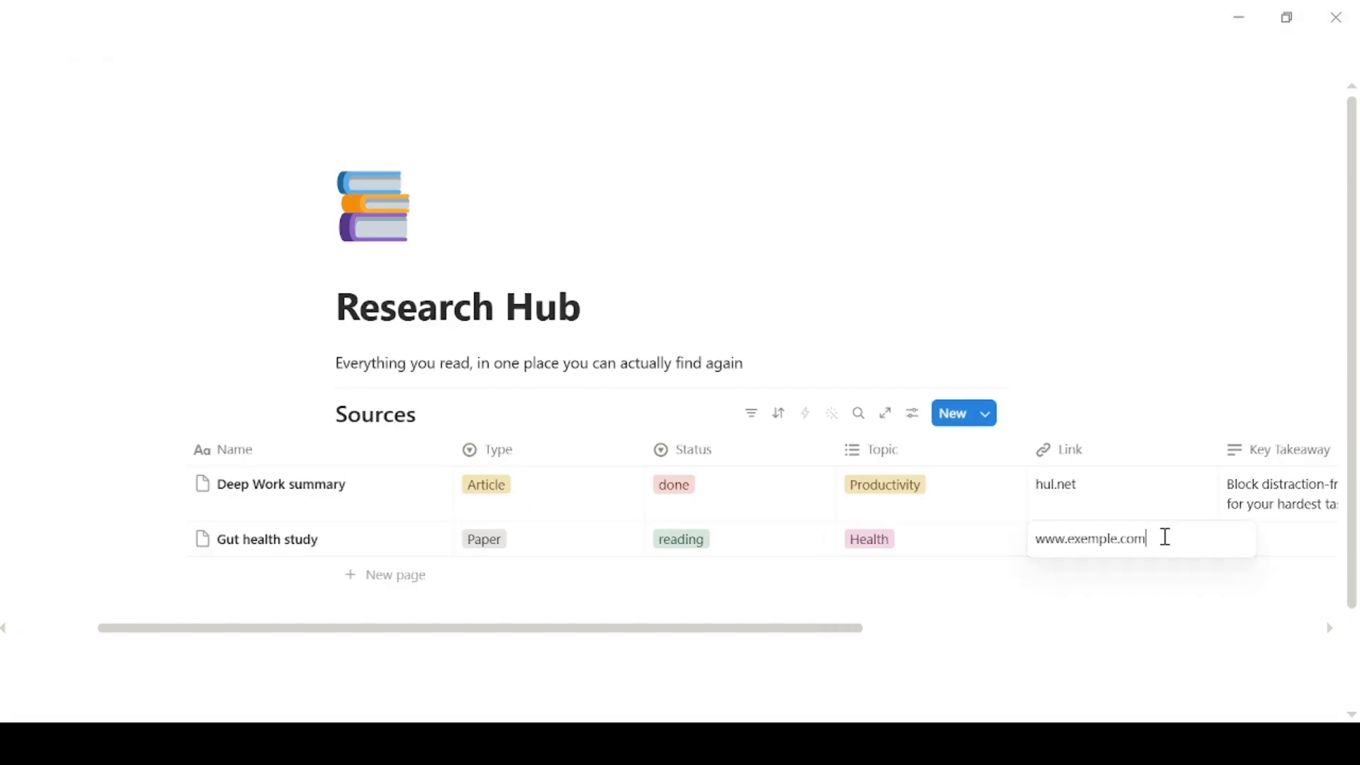
{"action": "key", "text": "Escape"}
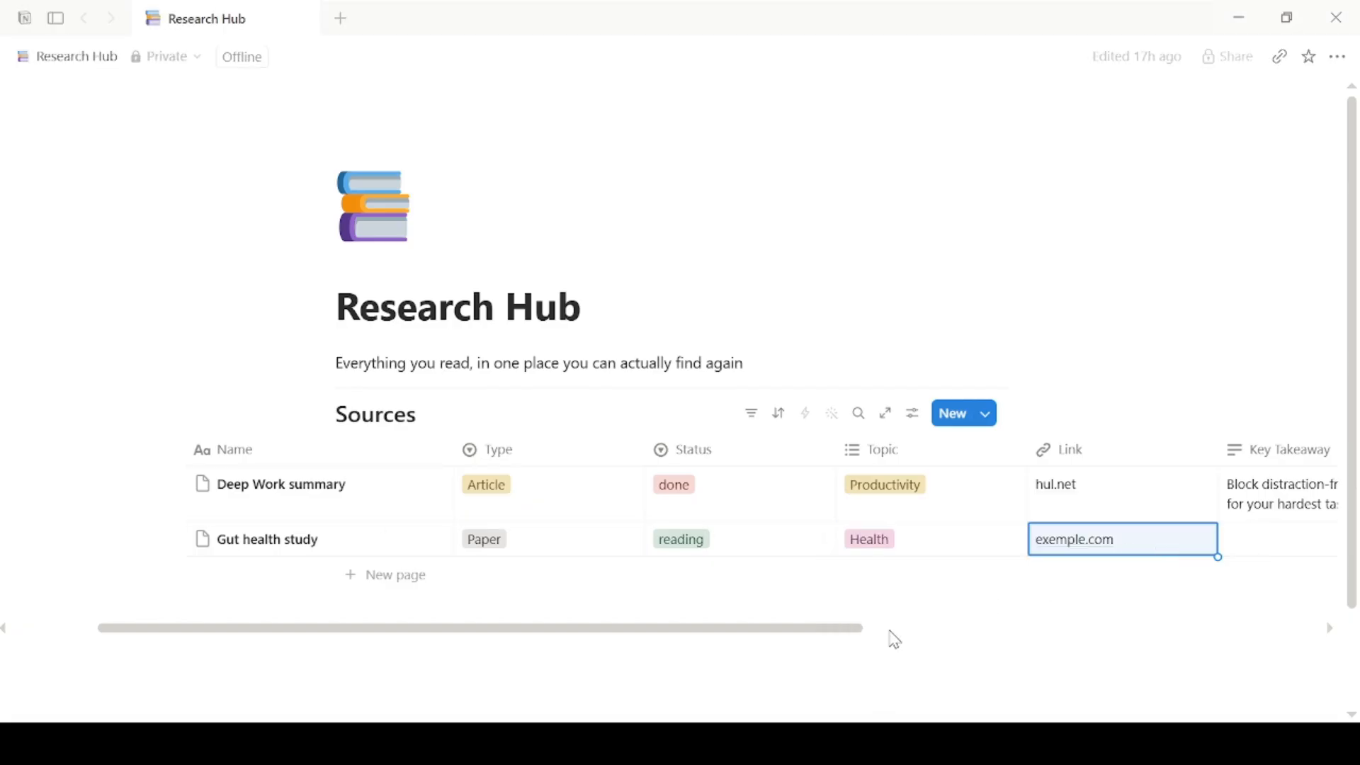
{"action": "scroll", "coordinate": [850, 635], "scroll_direction": "right", "scroll_amount": 4}
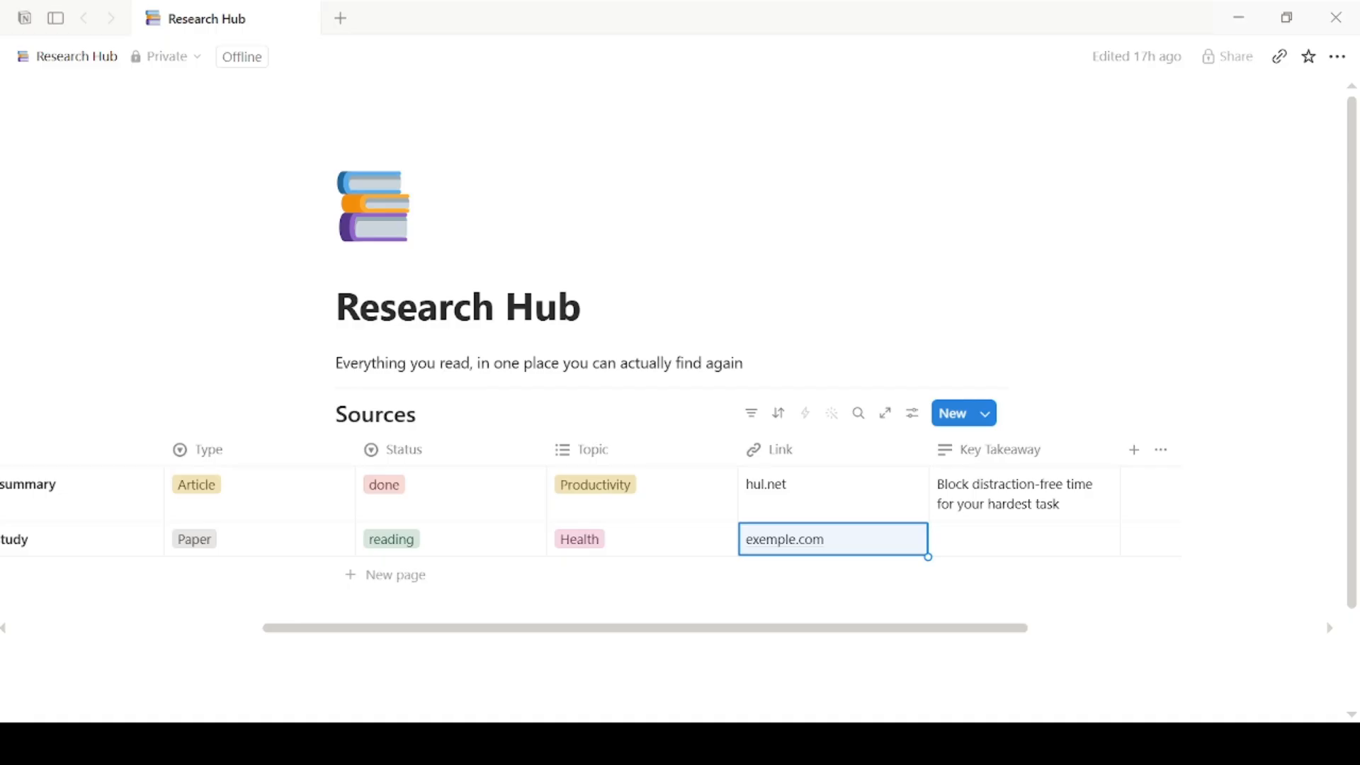
{"action": "left_click", "coordinate": [963, 547]}
{"action": "type", "text": "Fiber diversity matters more than probiotics"}
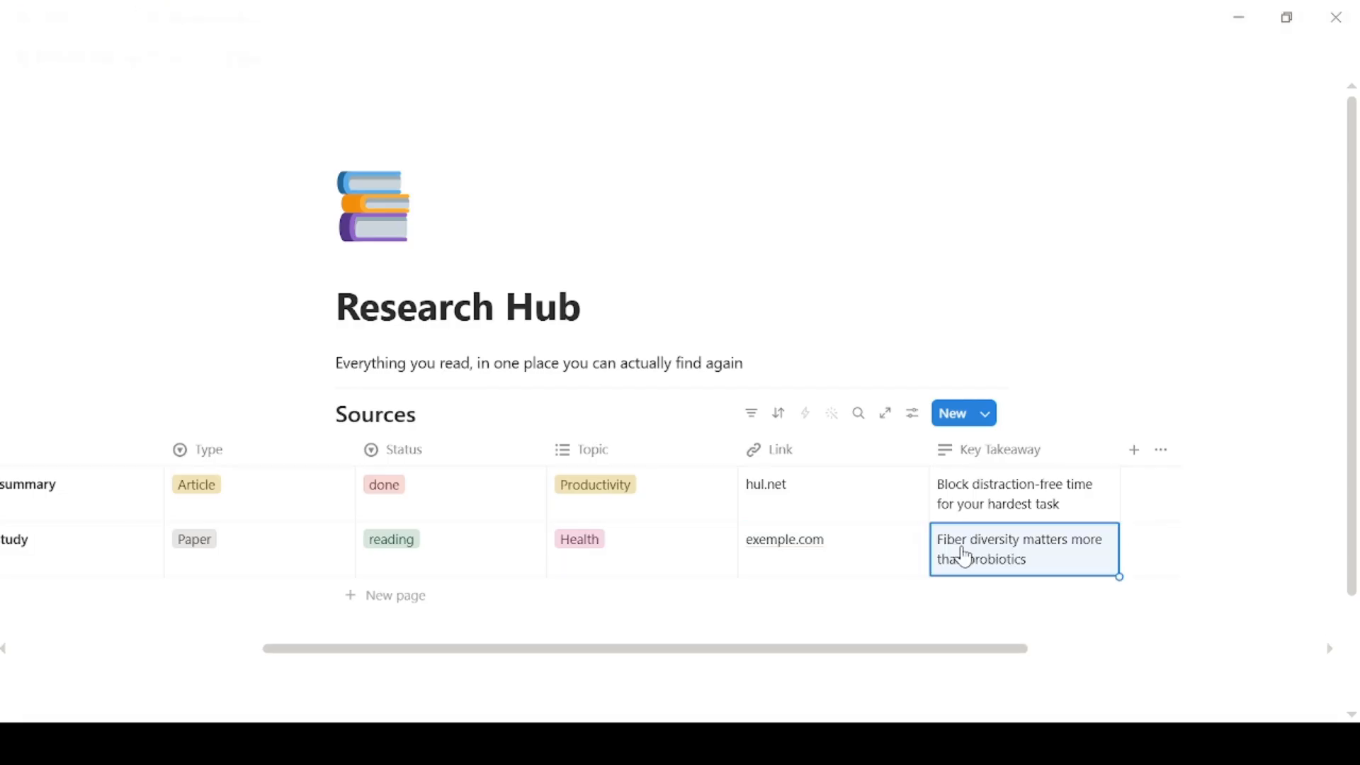
{"action": "key", "text": "Escape"}
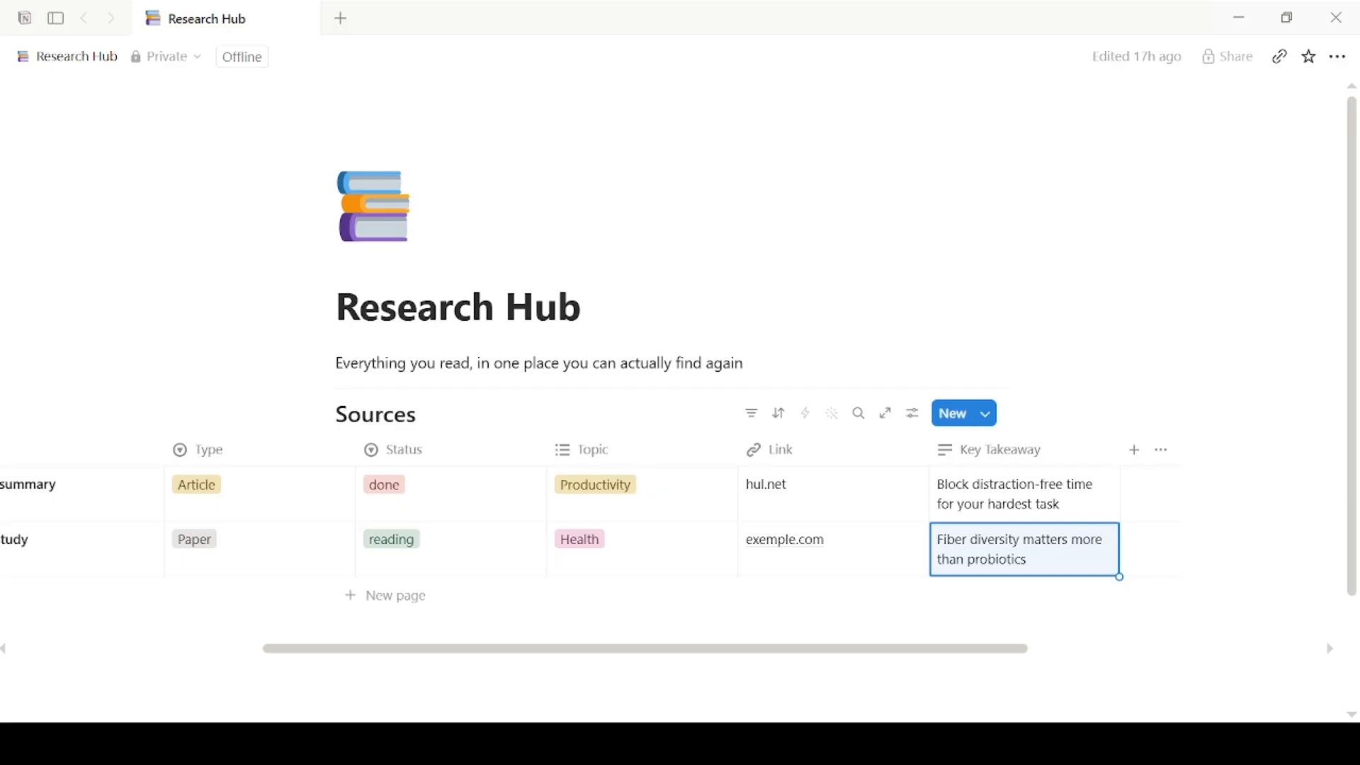
Step: Add a 'Pricing strategy video' entry with Type Video and Status to read
{"action": "left_click_drag", "start_coordinate": [428, 649], "coordinate": [326, 650]}
{"action": "left_click", "coordinate": [348, 597]}
{"action": "type", "text": "Pricing strategy video"}
{"action": "left_click", "coordinate": [376, 590]}
{"action": "left_click", "coordinate": [402, 582]}
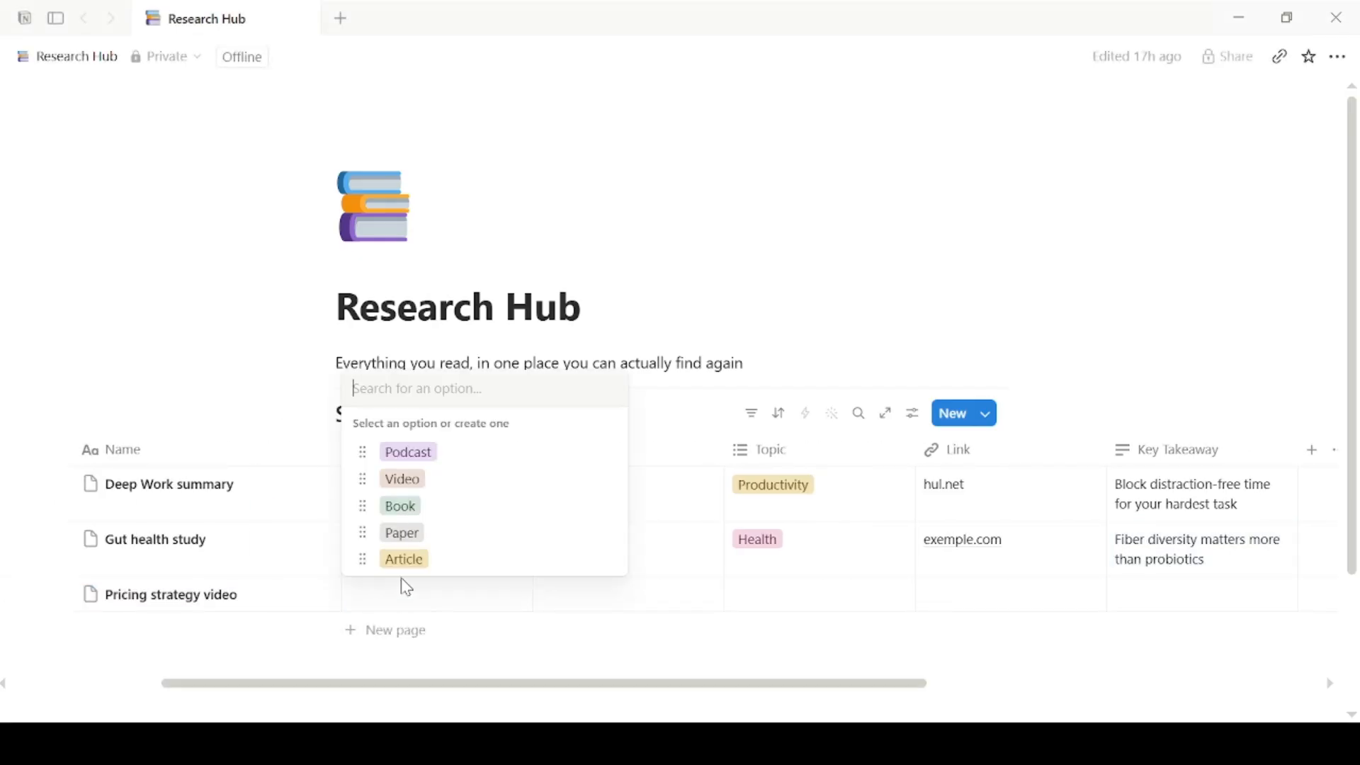
{"action": "left_click", "coordinate": [427, 483]}
{"action": "left_click", "coordinate": [575, 599]}
{"action": "left_click", "coordinate": [588, 559]}
{"action": "left_click", "coordinate": [767, 600]}
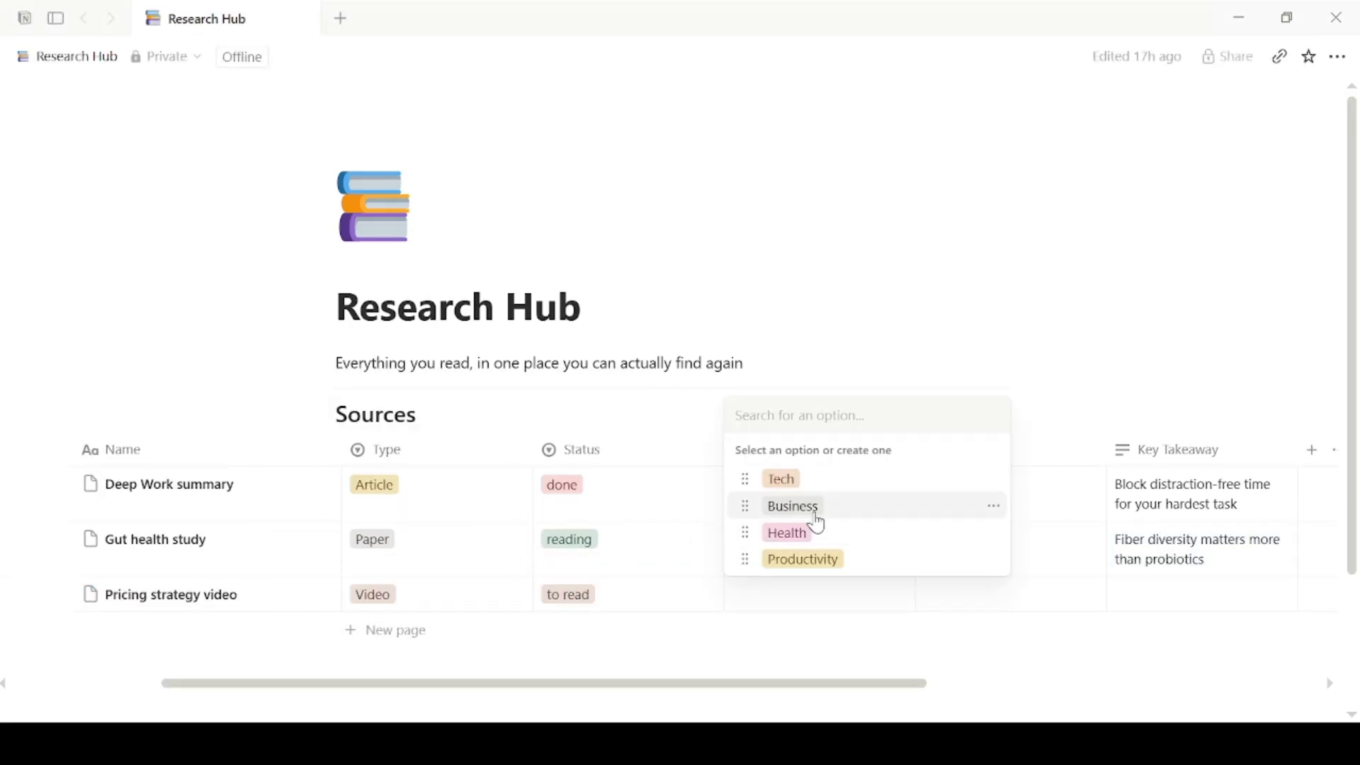
{"action": "left_click", "coordinate": [793, 506]}
{"action": "left_click", "coordinate": [782, 480]}
{"action": "left_click", "coordinate": [970, 597]}
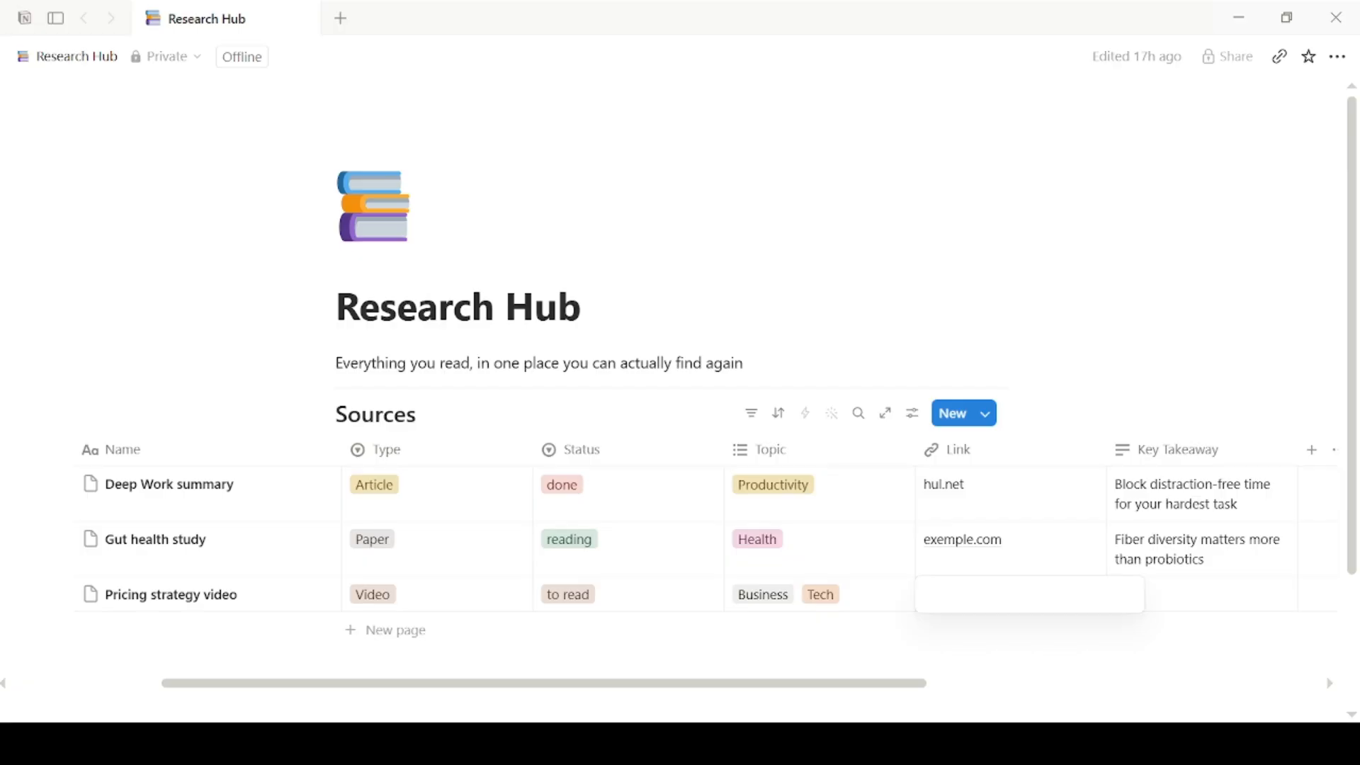
{"action": "type", "text": "www.exem3"}
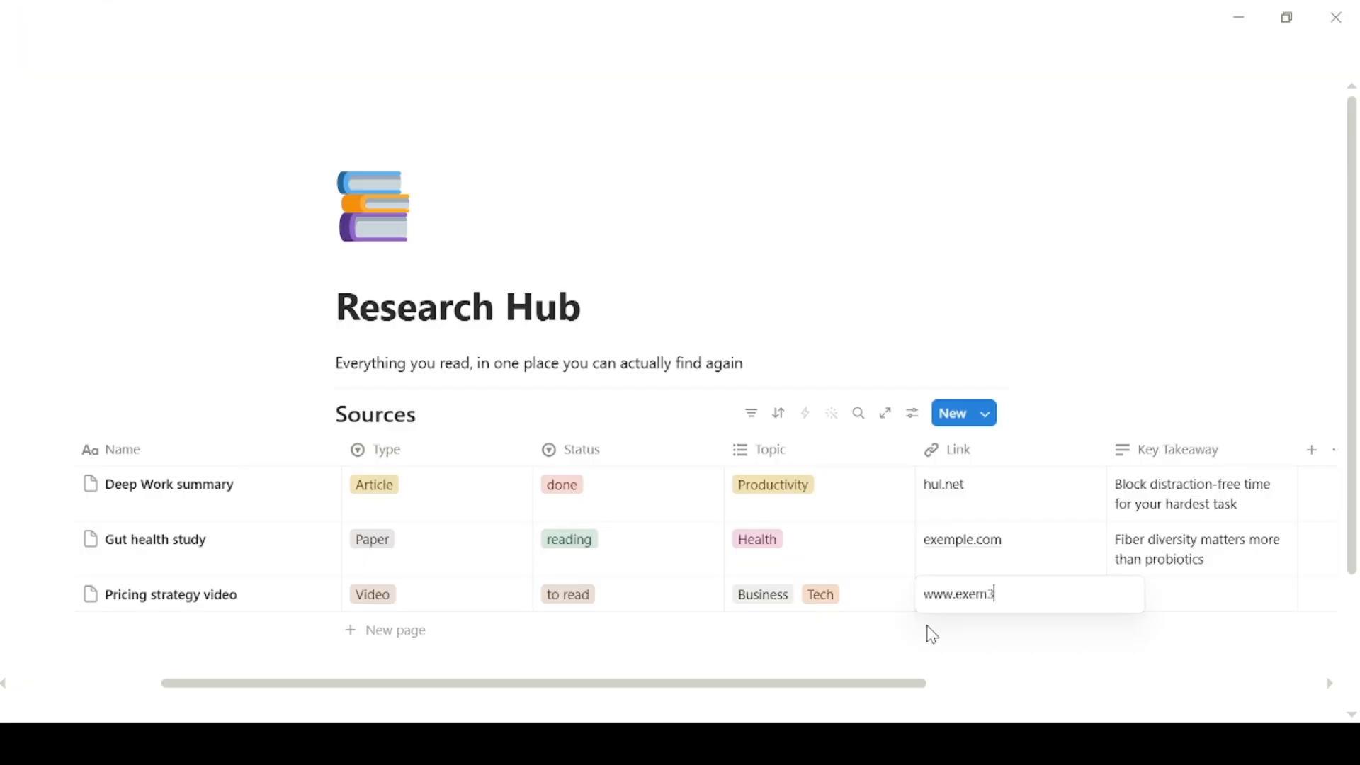
{"action": "type", "text": ".com"}
{"action": "key", "text": "Return"}
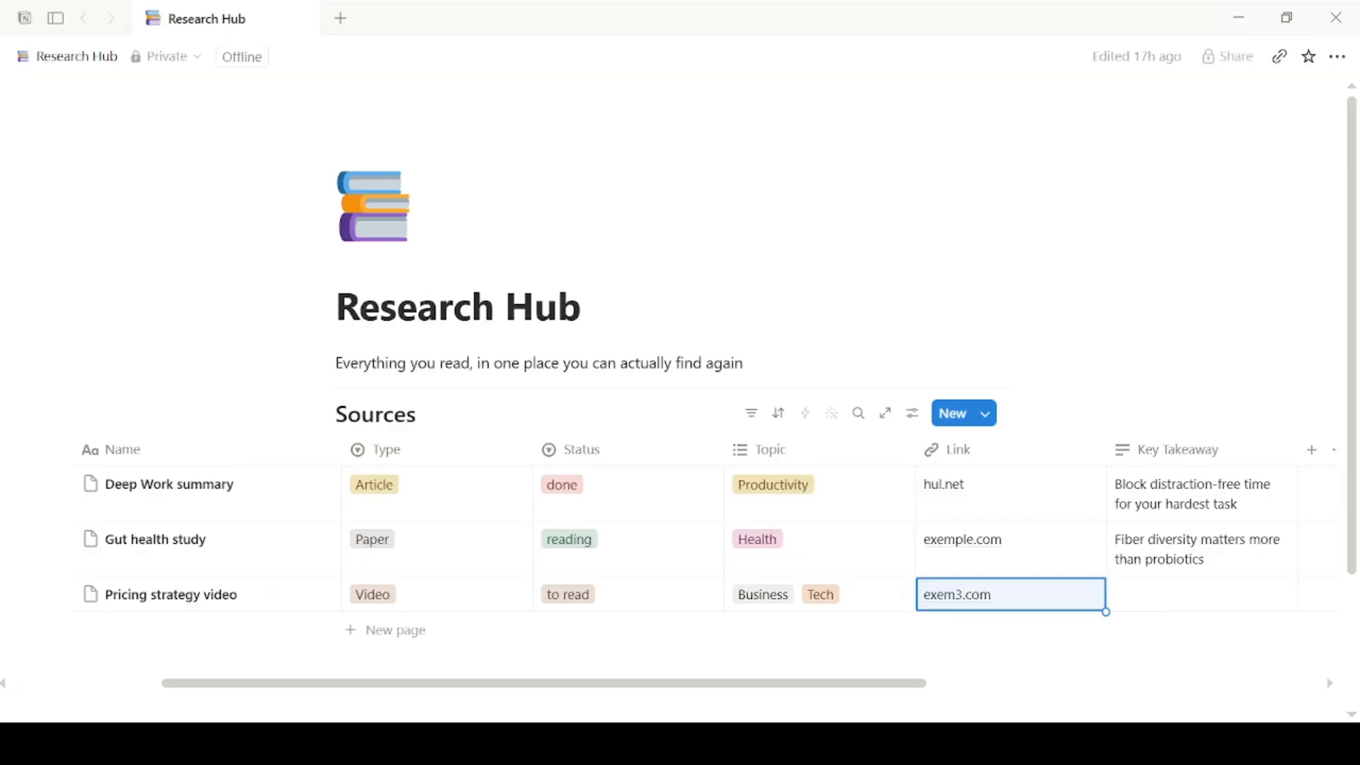
Step: Add an 'Atomic Habits' row to Sources with Type Book and Status to read
{"action": "left_click", "coordinate": [361, 631]}
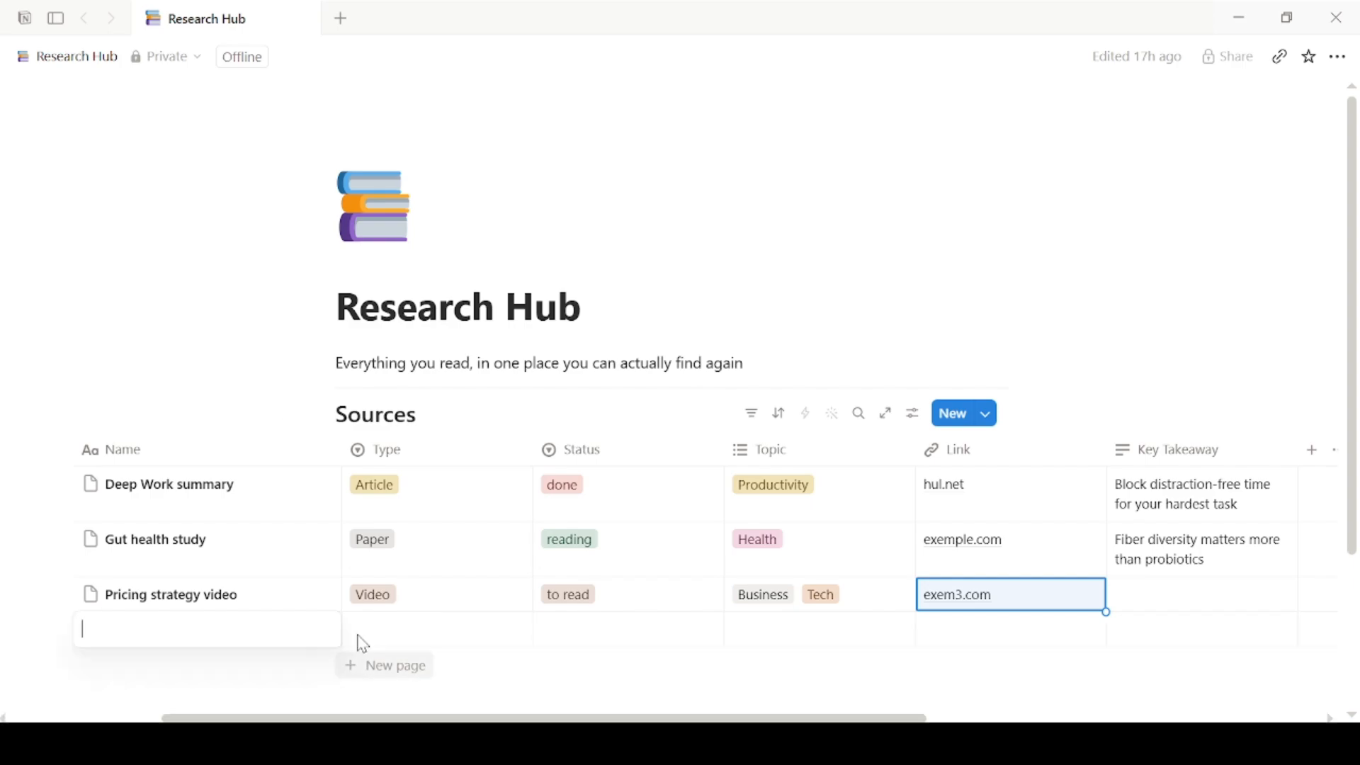
{"action": "type", "text": "Atomic Habits"}
{"action": "left_click", "coordinate": [403, 634]}
{"action": "left_click", "coordinate": [460, 540]}
{"action": "left_click", "coordinate": [602, 630]}
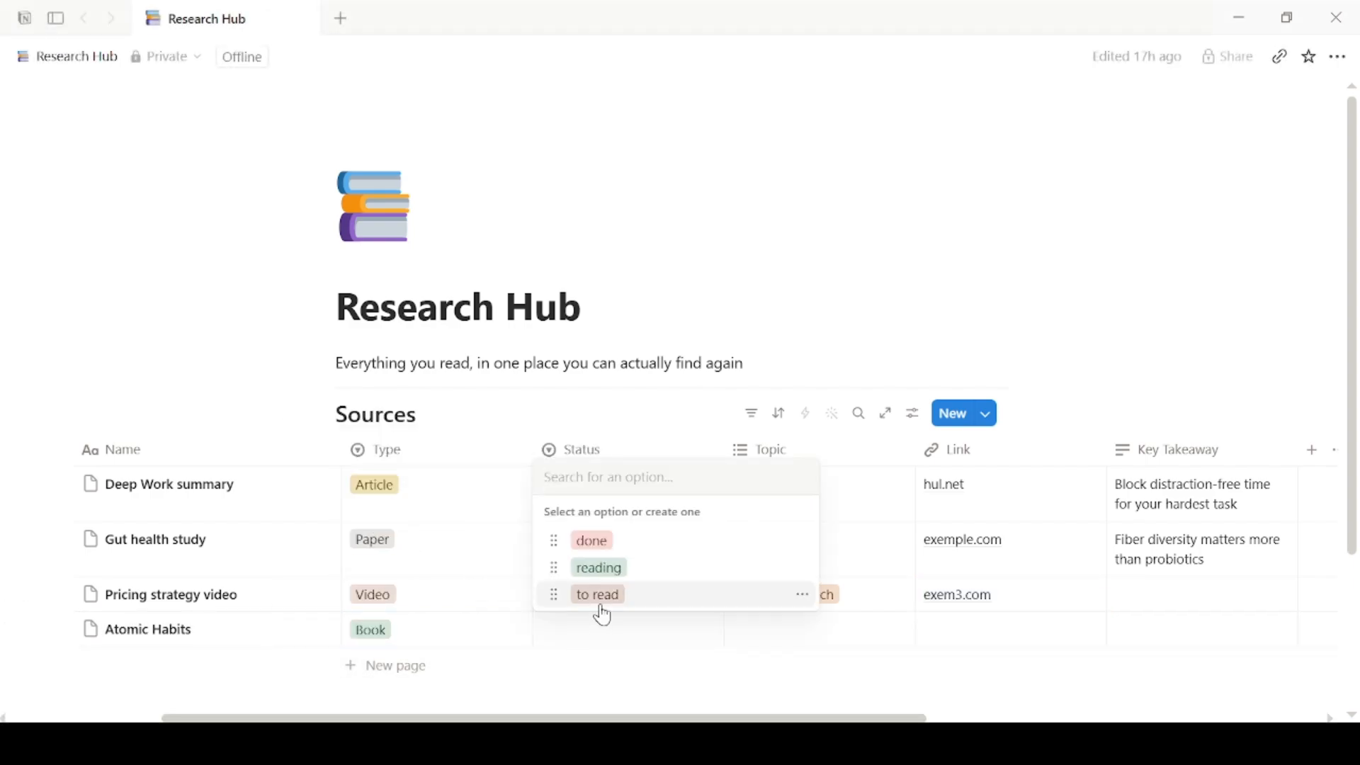
{"action": "left_click", "coordinate": [598, 594]}
{"action": "left_click", "coordinate": [796, 641]}
{"action": "left_click", "coordinate": [808, 594]}
{"action": "left_click", "coordinate": [790, 568]}
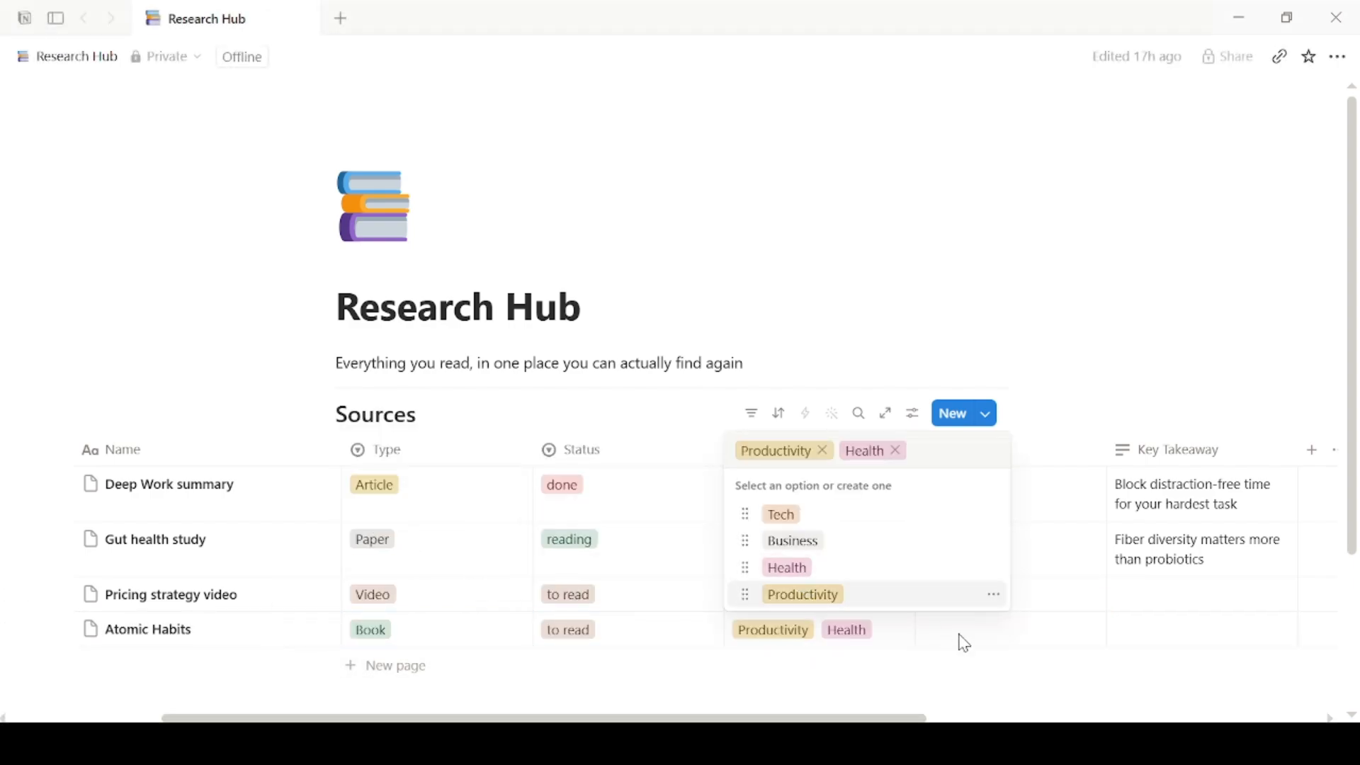
{"action": "key", "text": "Escape"}
{"action": "left_click", "coordinate": [969, 639]}
{"action": "type", "text": "www."}
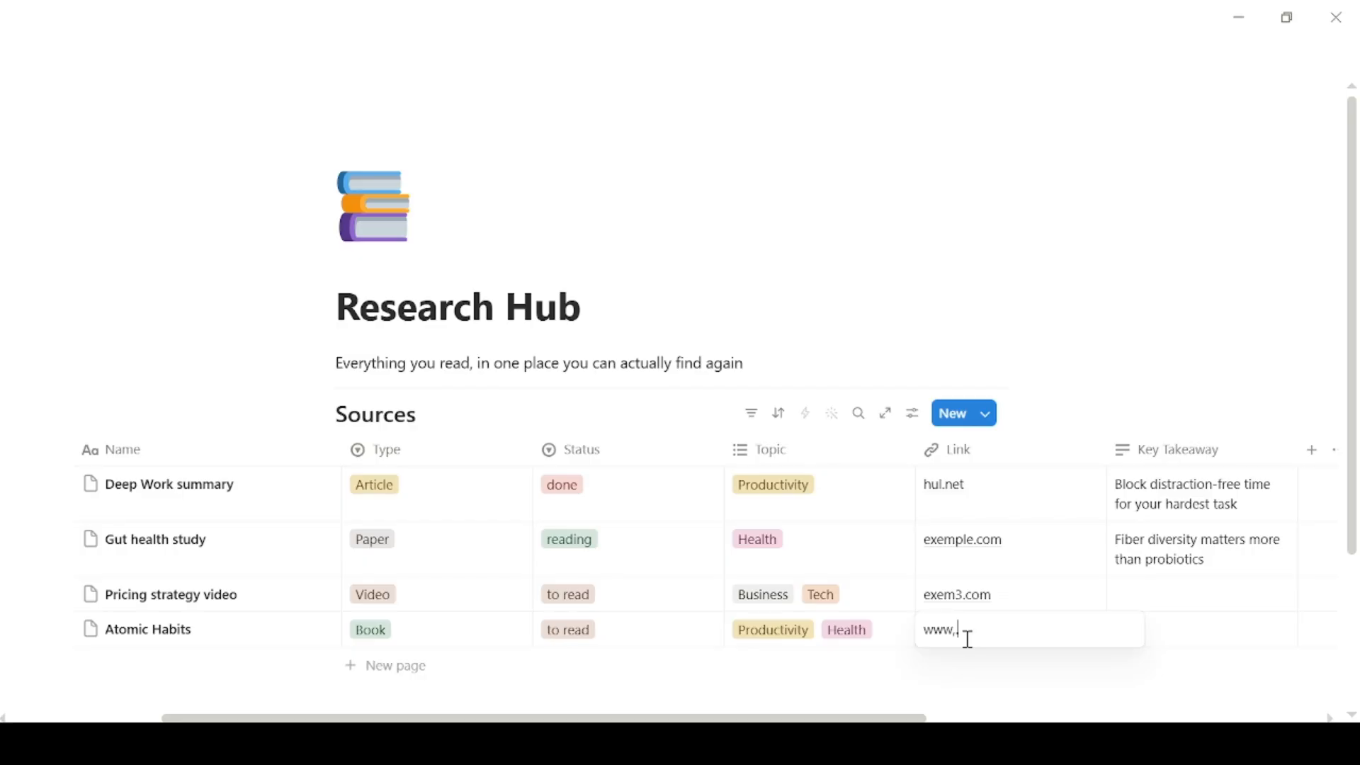
{"action": "type", "text": "exemple.com"}
{"action": "key", "text": "Return"}
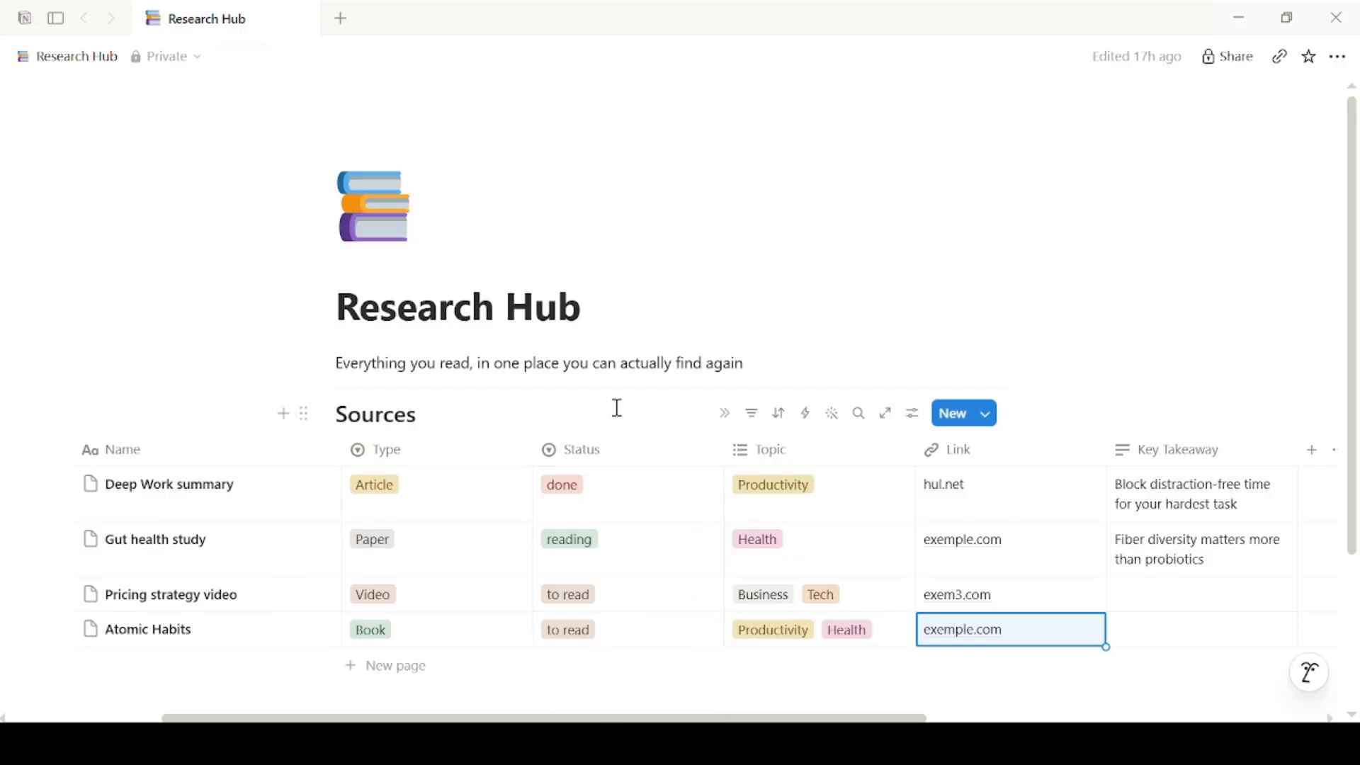
Step: Create a board view of Sources named 'By Status', grouped into done, reading and to read columns
{"action": "left_click", "coordinate": [568, 417]}
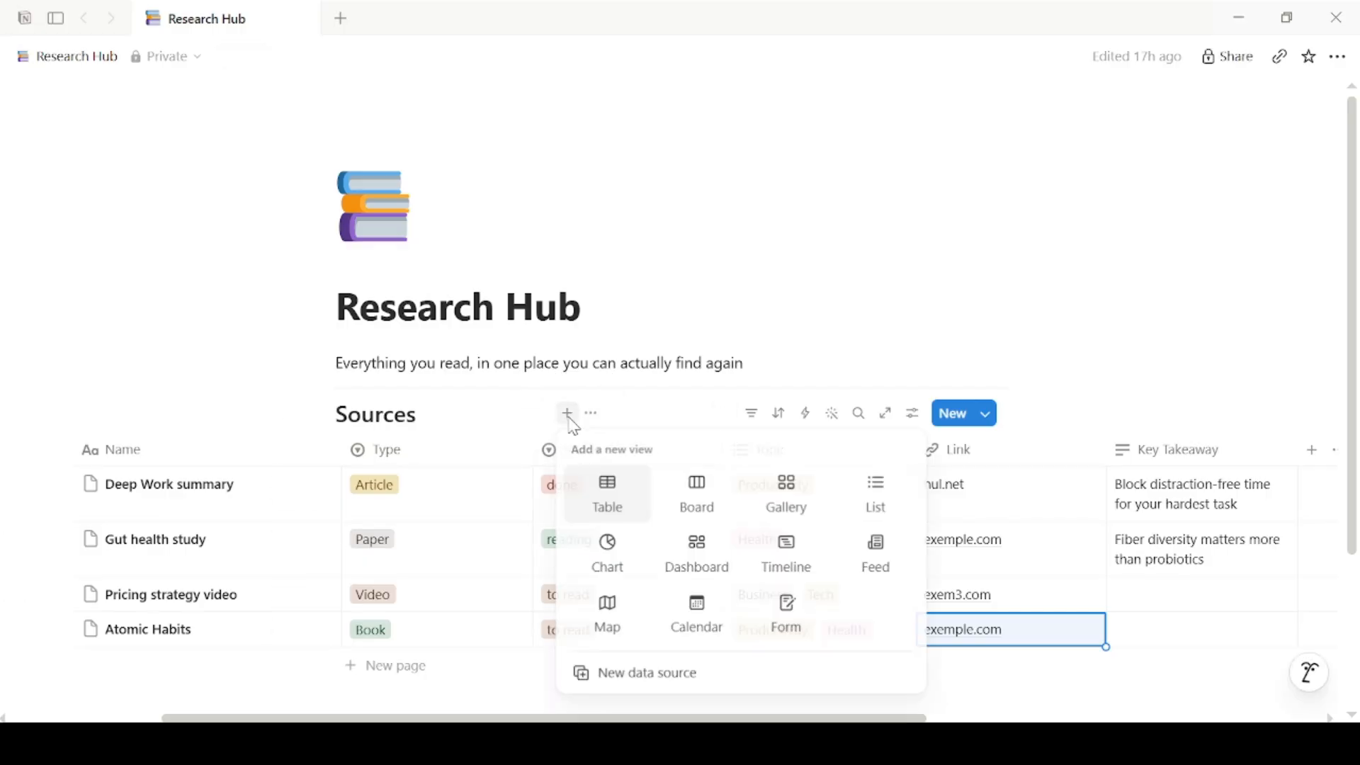
{"action": "left_click", "coordinate": [675, 500]}
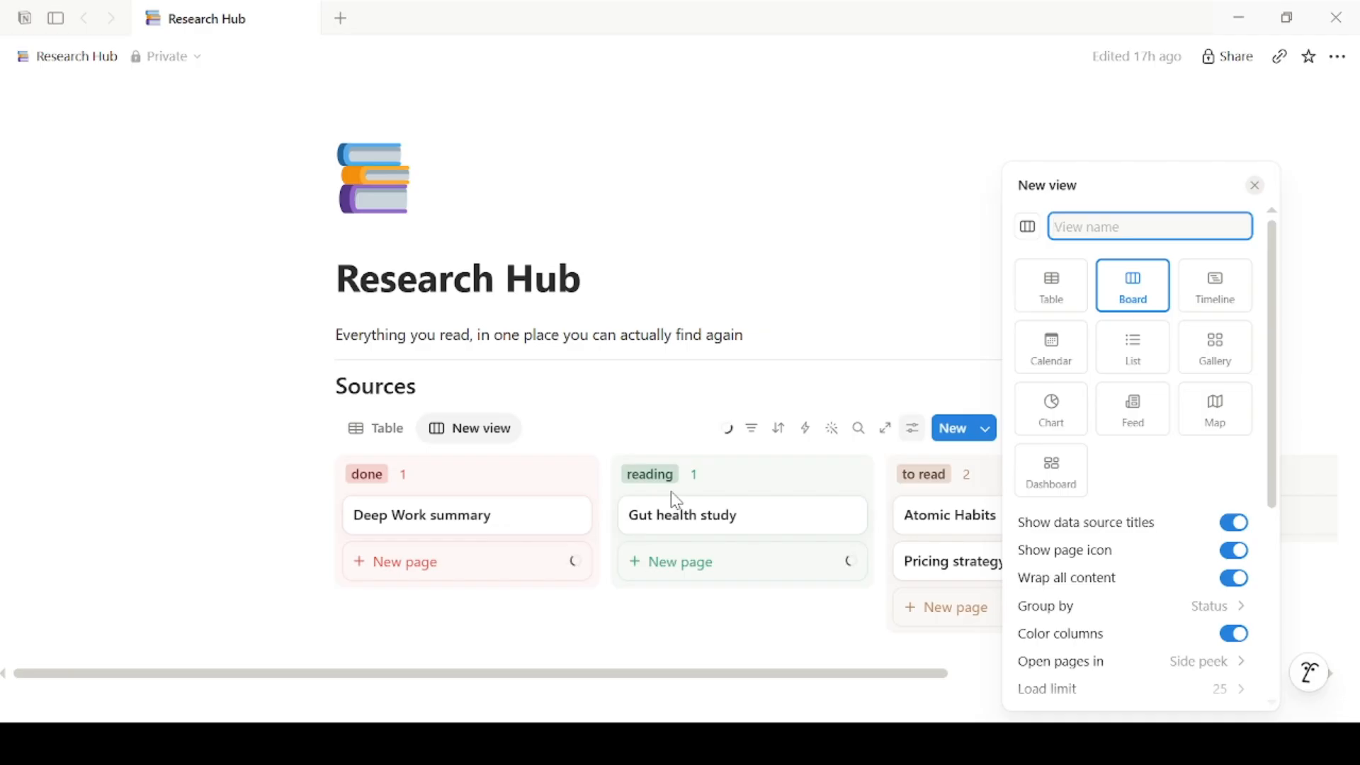
{"action": "type", "text": "By Status"}
{"action": "key", "text": "Return"}
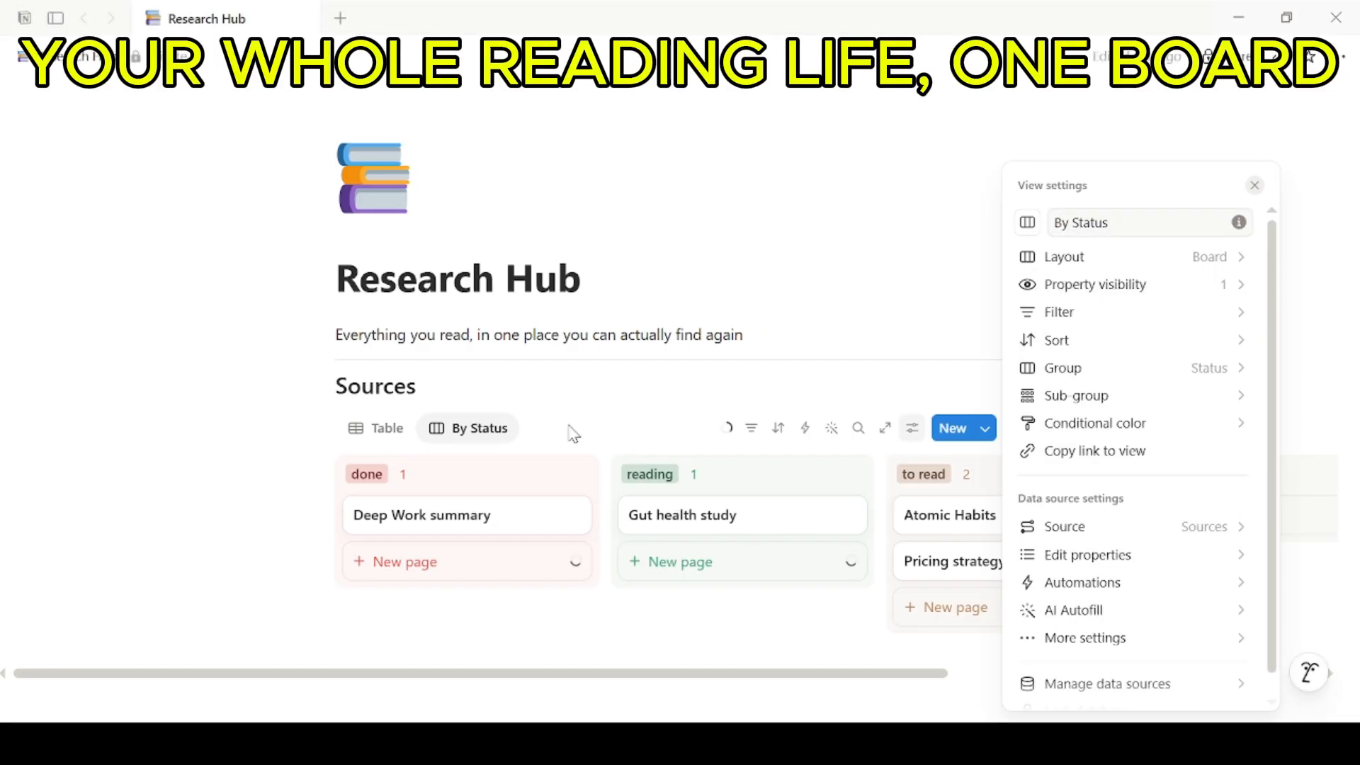
{"action": "left_click", "coordinate": [622, 418]}
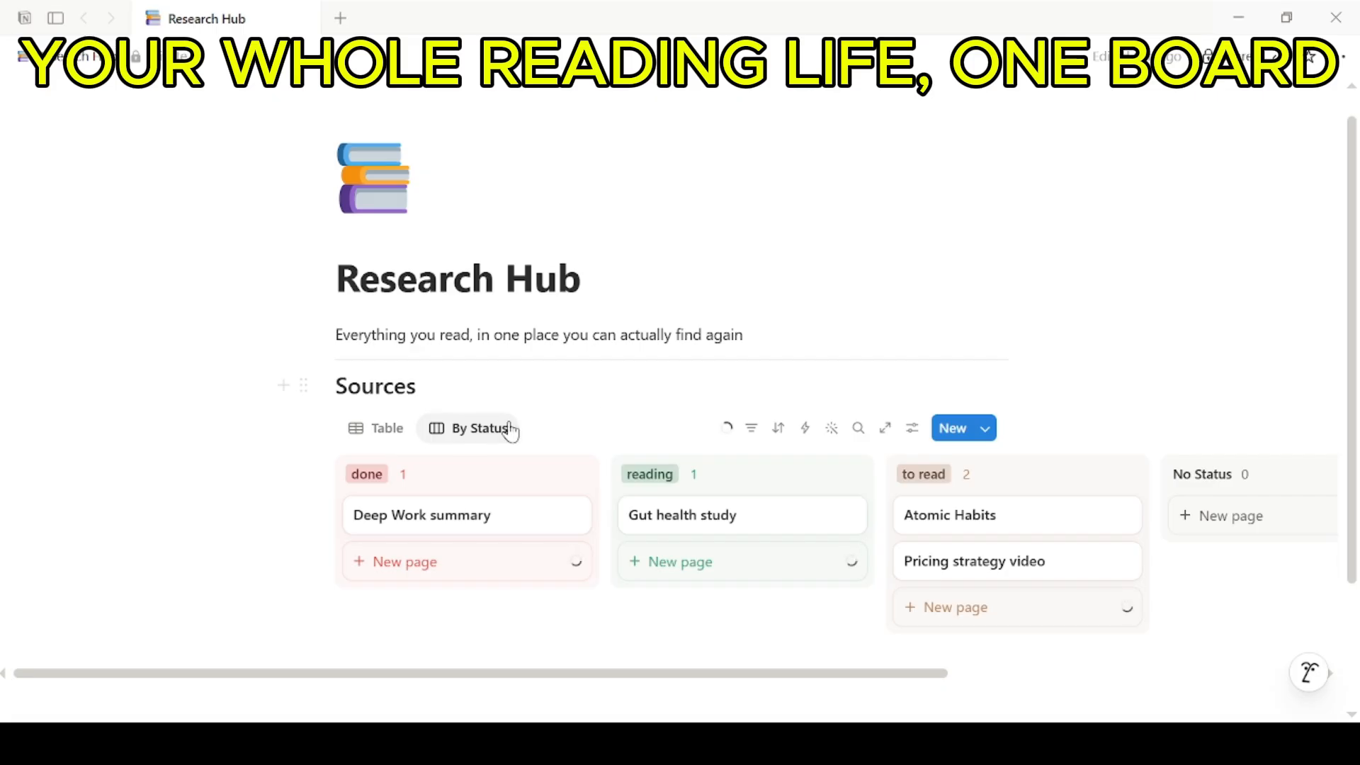
{"action": "mouse_move", "coordinate": [853, 682]}
{"action": "left_mouse_down"}
{"action": "mouse_move", "coordinate": [1063, 710]}
{"action": "mouse_move", "coordinate": [848, 707]}
{"action": "left_mouse_up"}
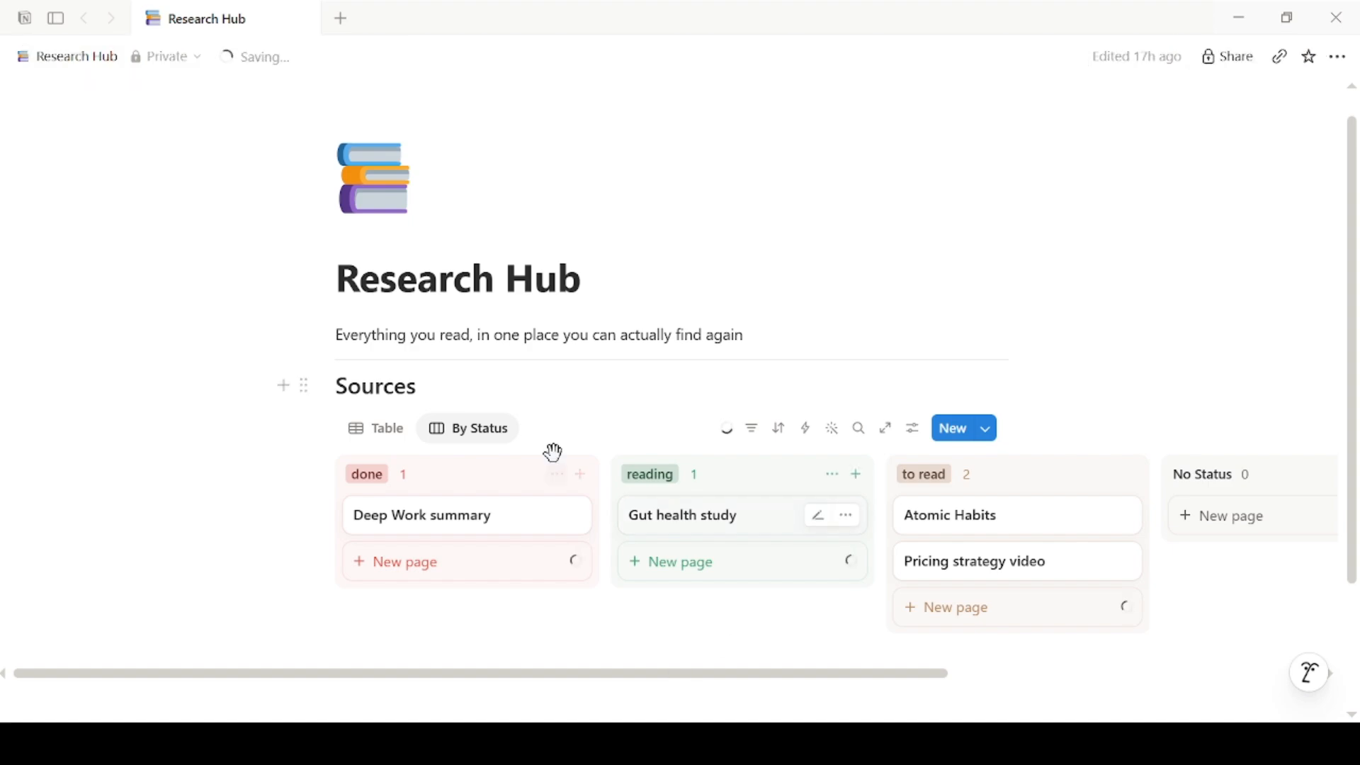
Step: Add another board view of Sources grouped by the Topic property
{"action": "left_click", "coordinate": [534, 428]}
{"action": "left_click", "coordinate": [655, 511]}
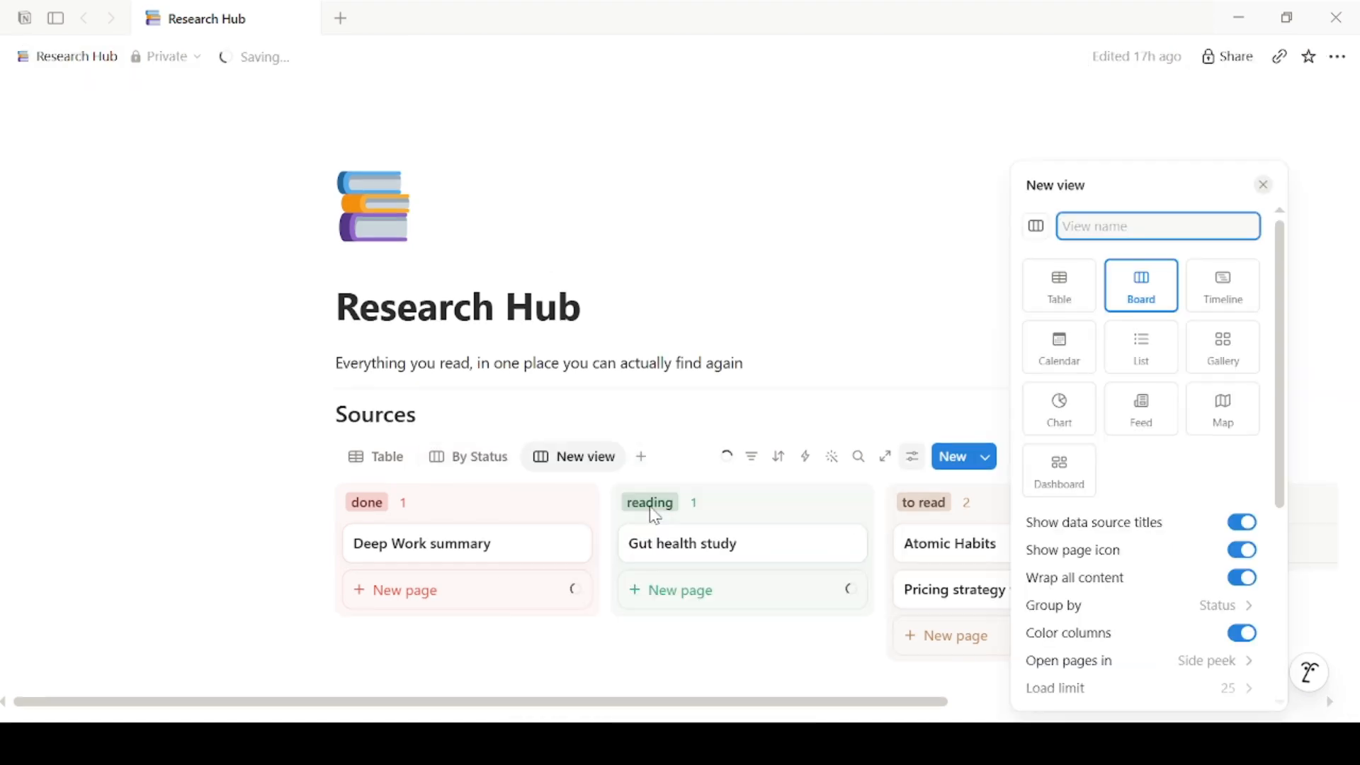
{"action": "type", "text": "By Topic"}
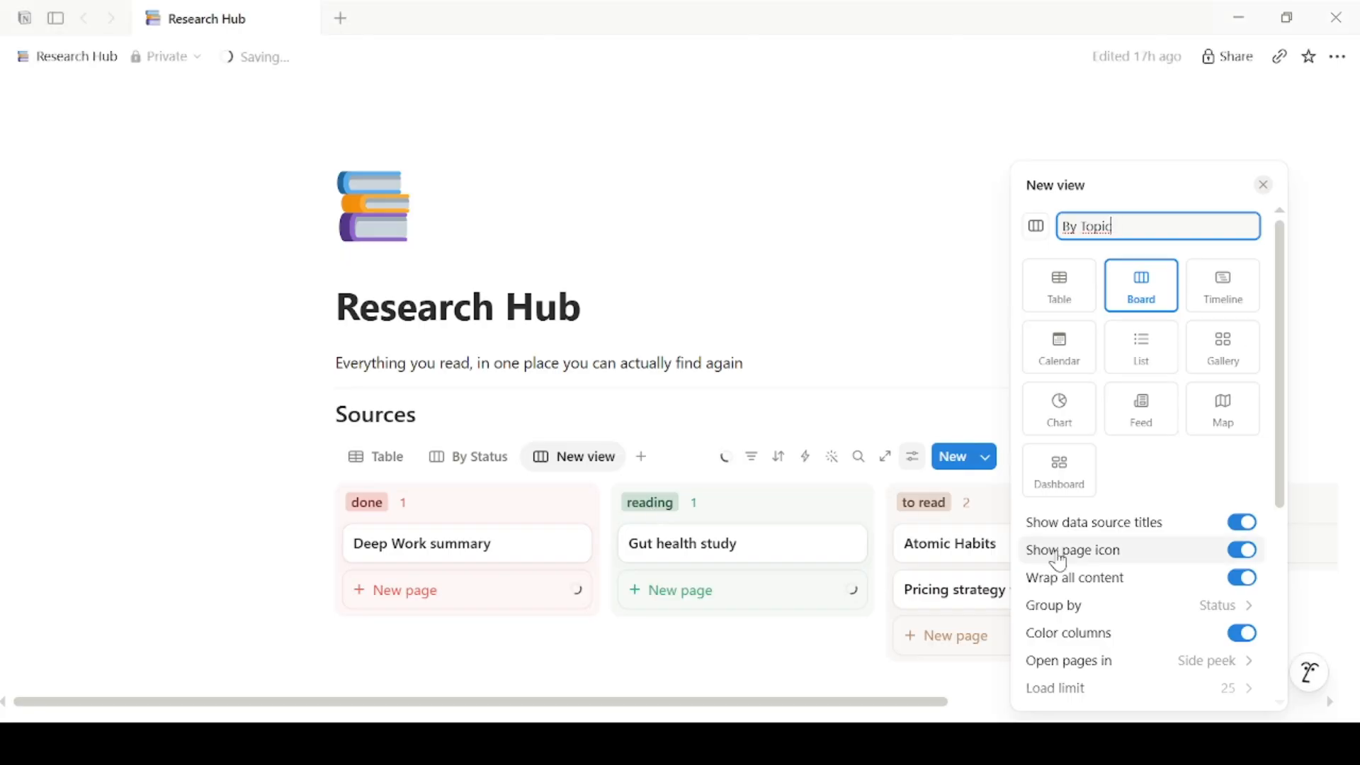
{"action": "left_click", "coordinate": [1081, 607]}
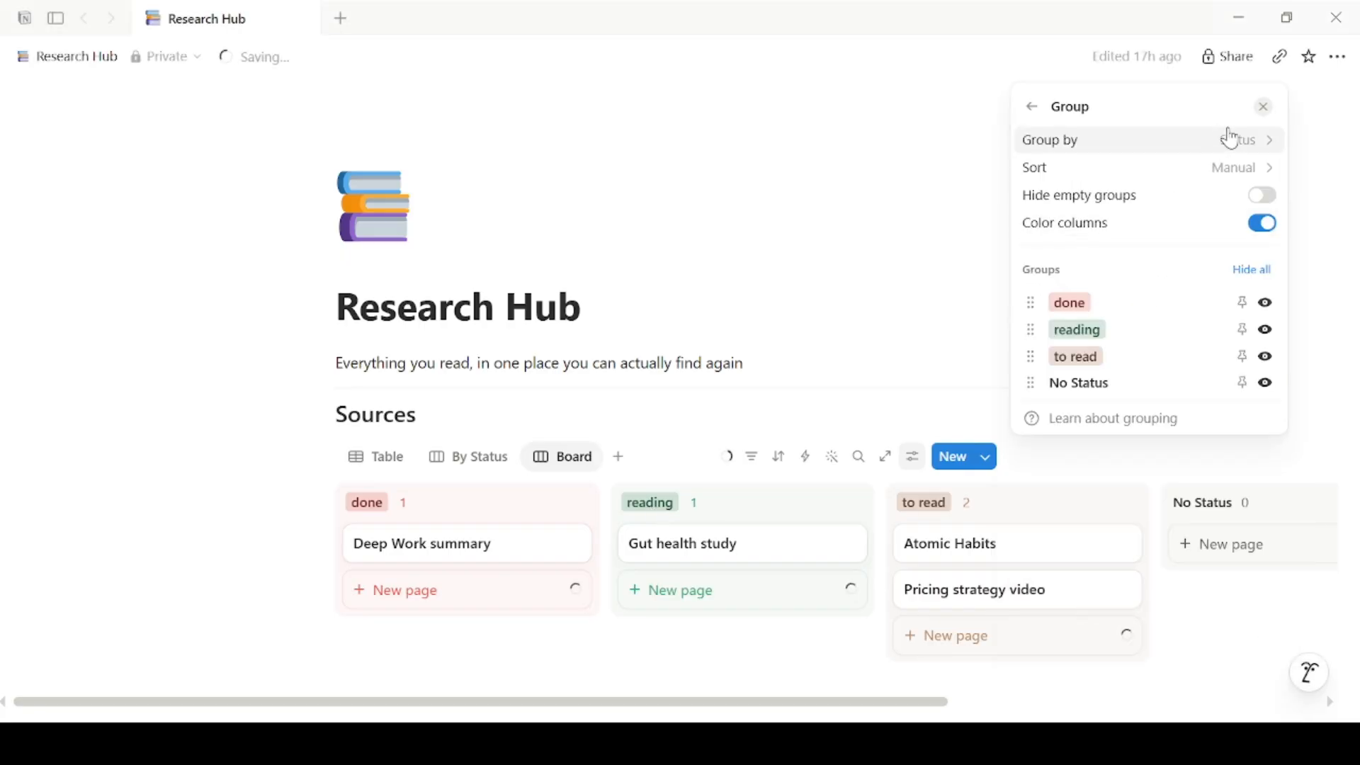
{"action": "left_click", "coordinate": [1228, 140]}
{"action": "left_click", "coordinate": [1100, 389]}
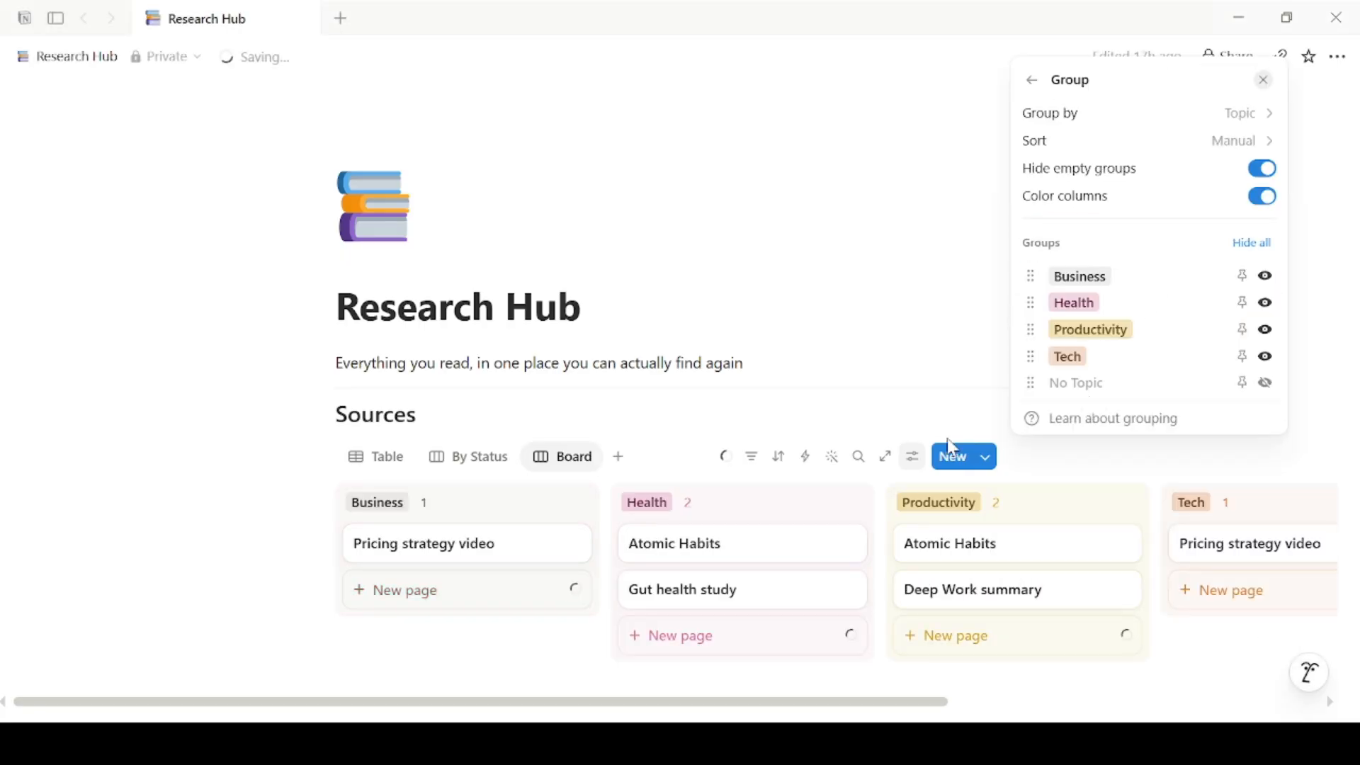
{"action": "left_click", "coordinate": [578, 471]}
Step: Rename the new board view to 'By Topic'
{"action": "left_click", "coordinate": [578, 471]}
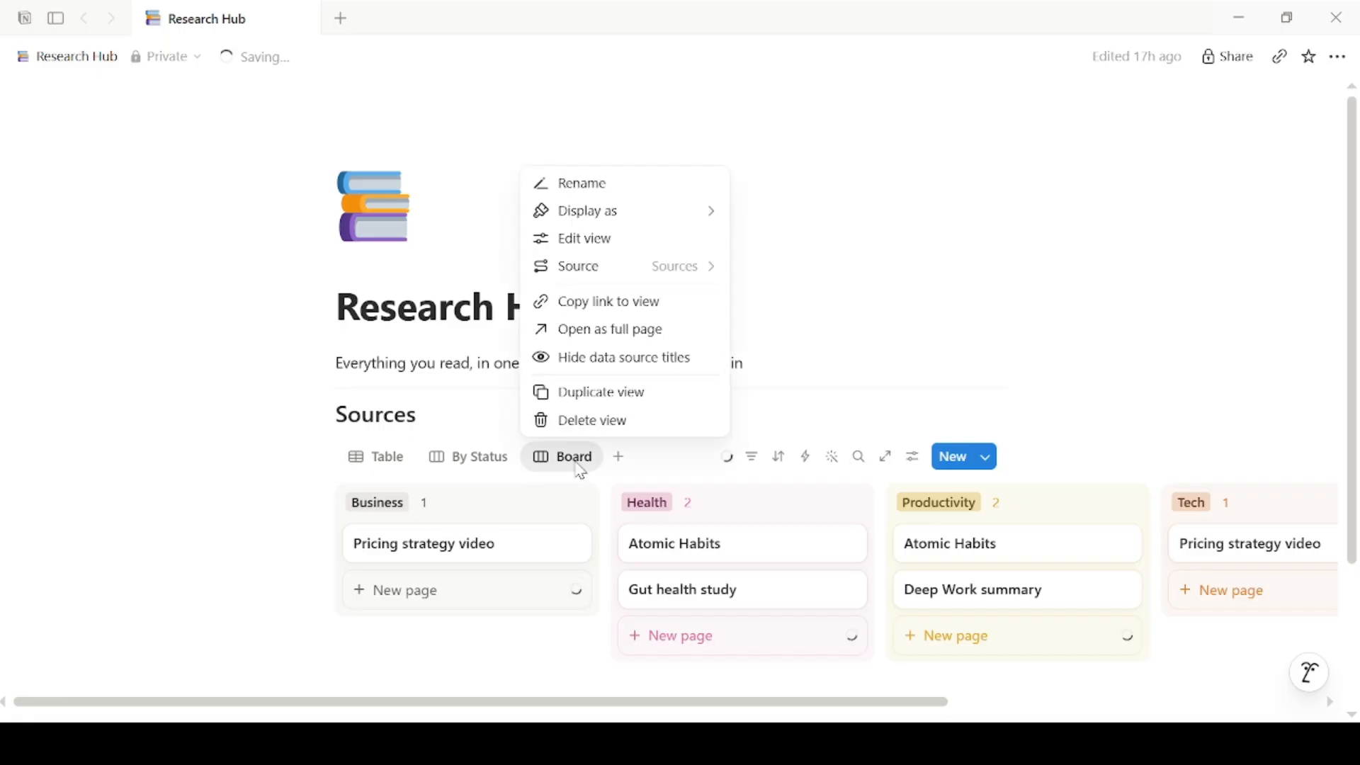
{"action": "left_click", "coordinate": [587, 192]}
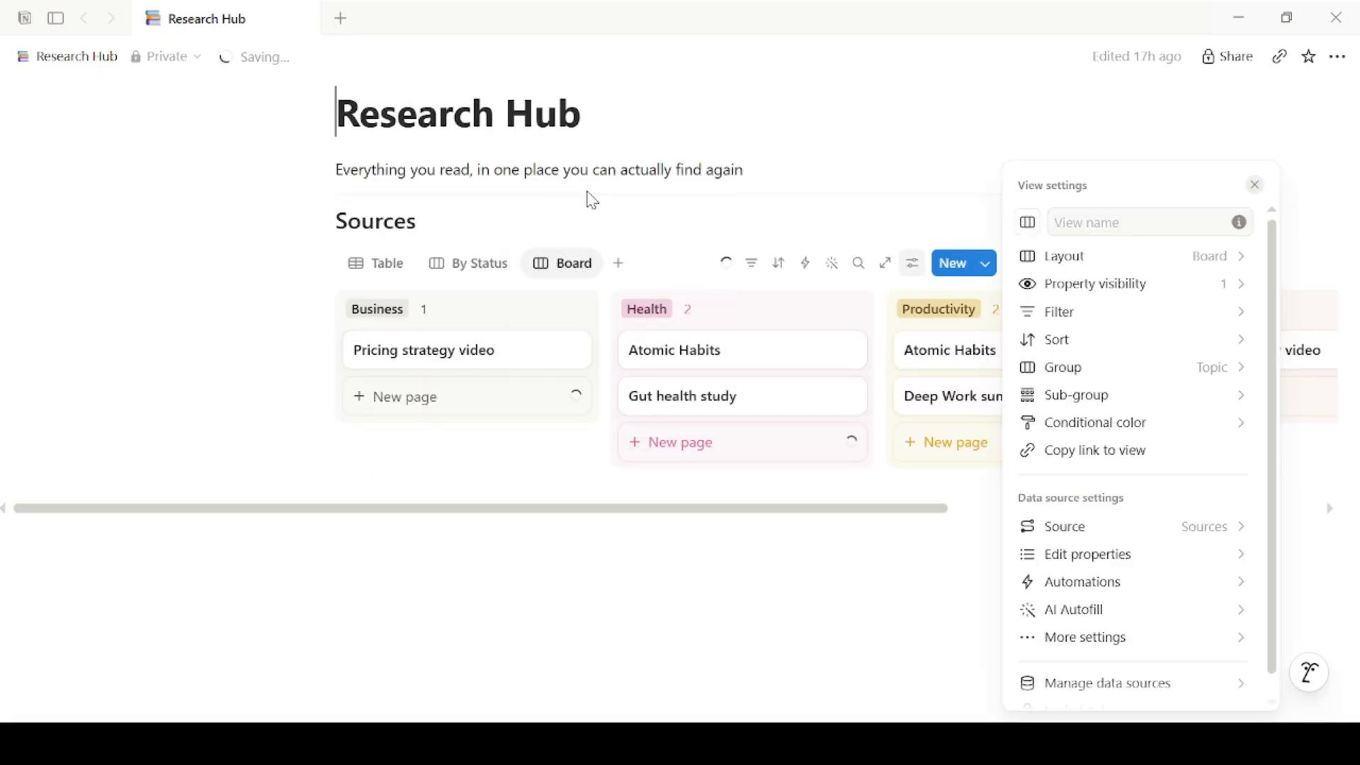
{"action": "left_click", "coordinate": [1084, 218]}
{"action": "type", "text": "By Topic"}
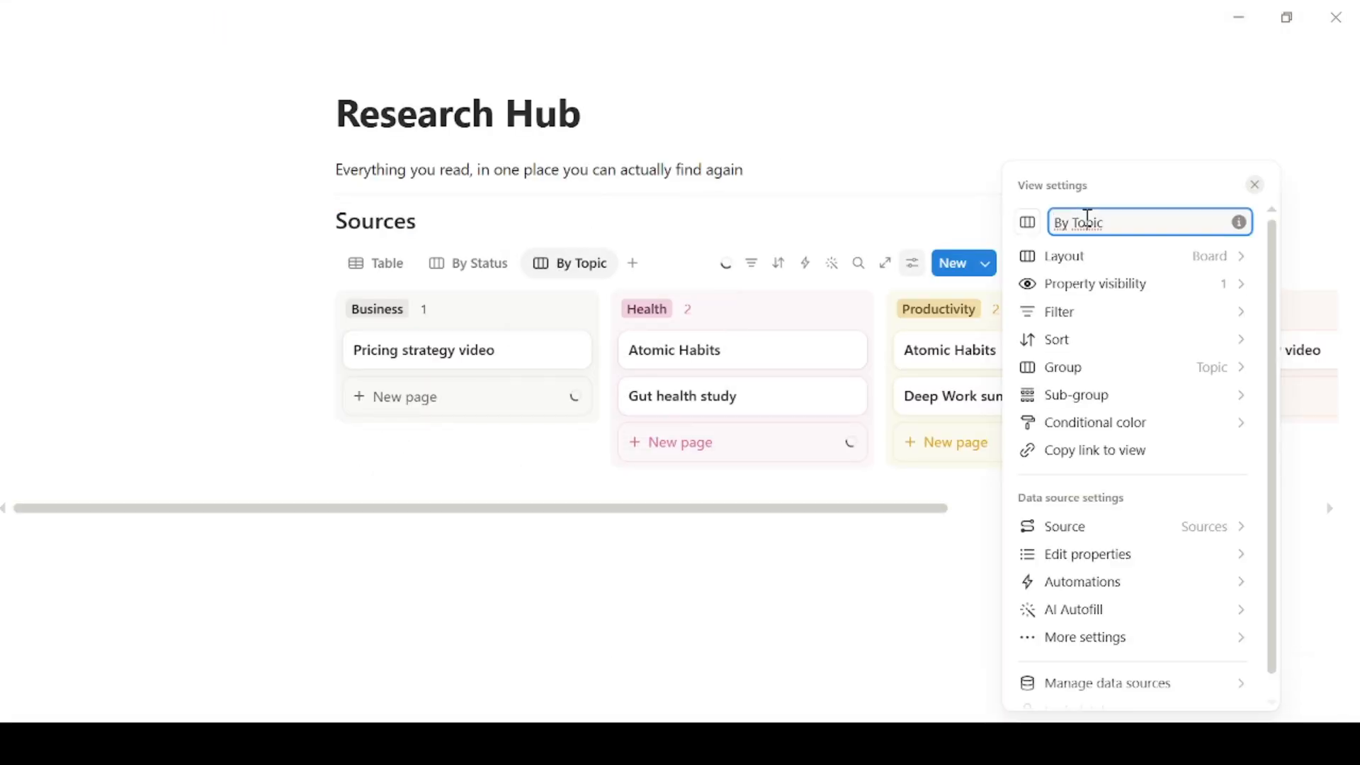
{"action": "key", "text": "Escape"}
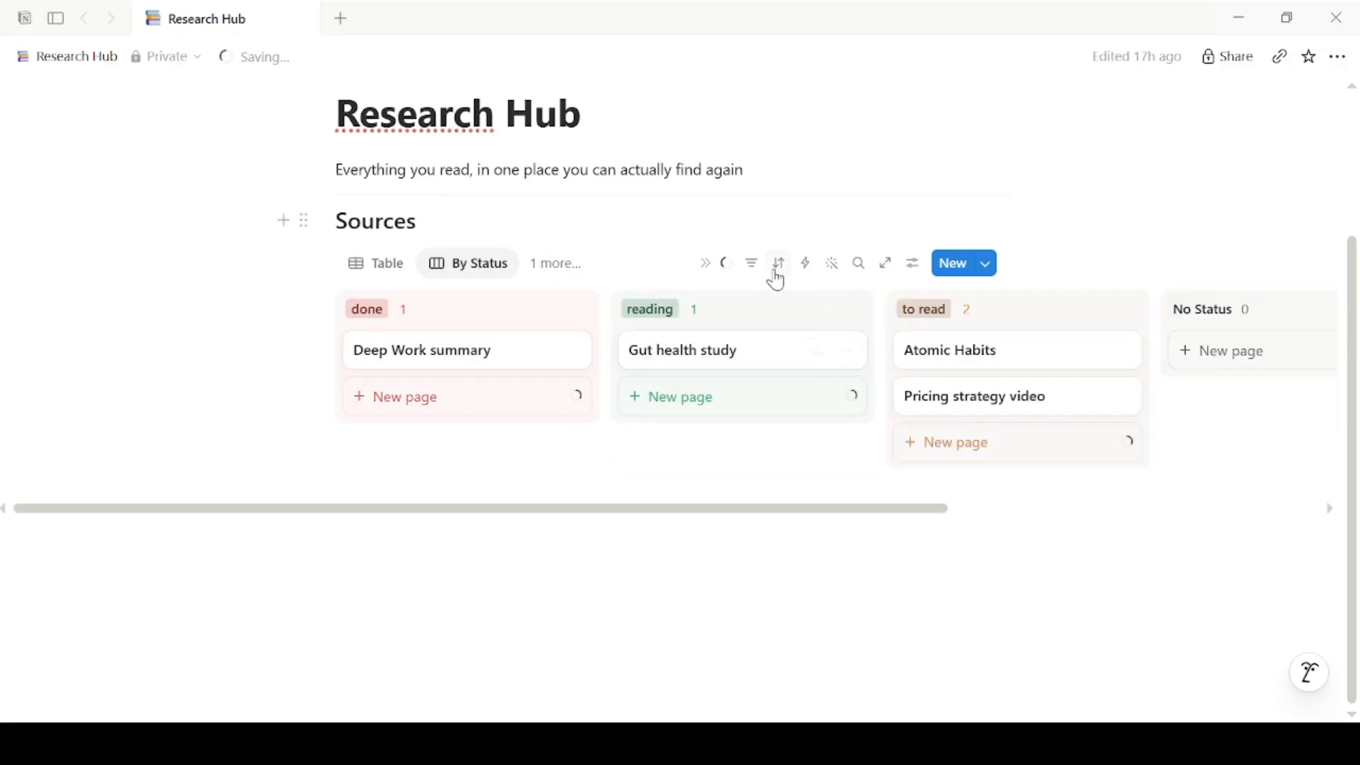
Step: Add a 'Status is not done' filter to the By Status board
{"action": "left_click", "coordinate": [752, 263]}
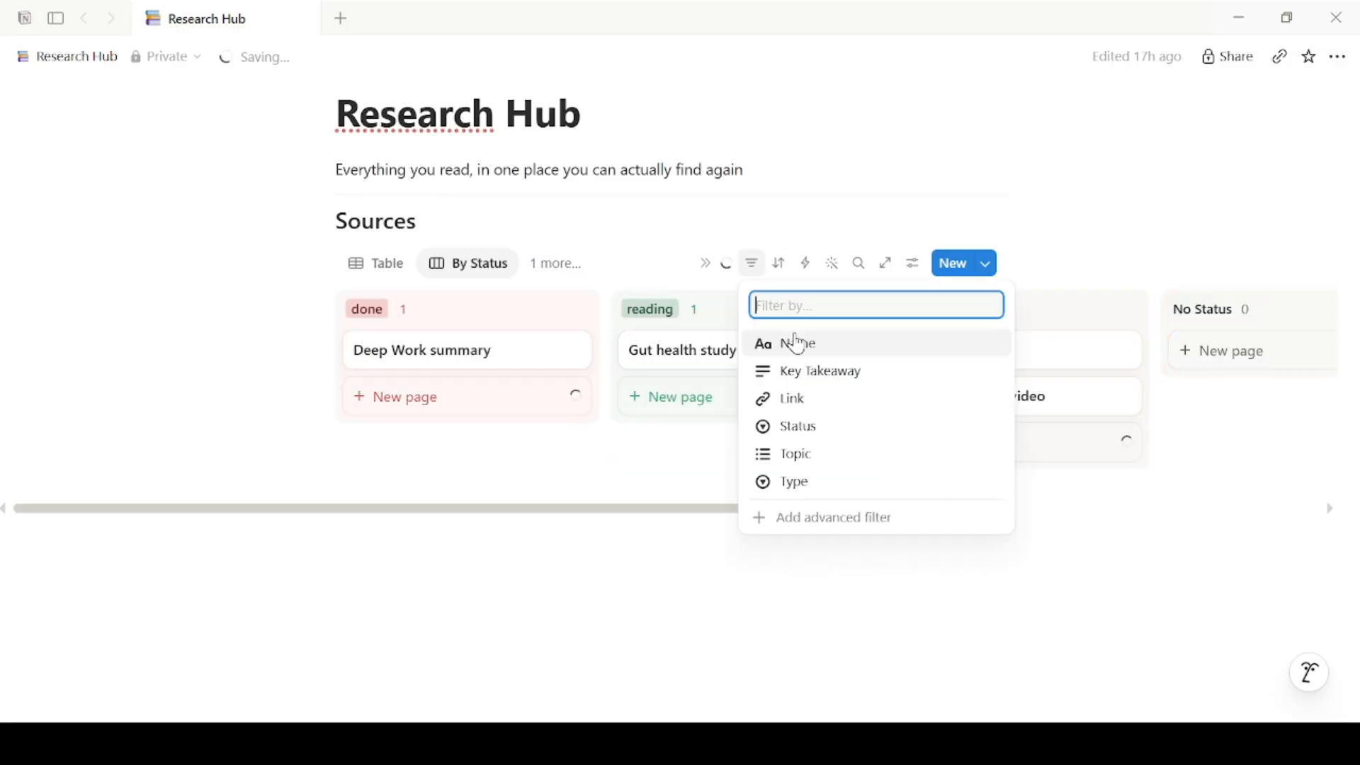
{"action": "left_click", "coordinate": [804, 427]}
{"action": "left_click", "coordinate": [397, 342]}
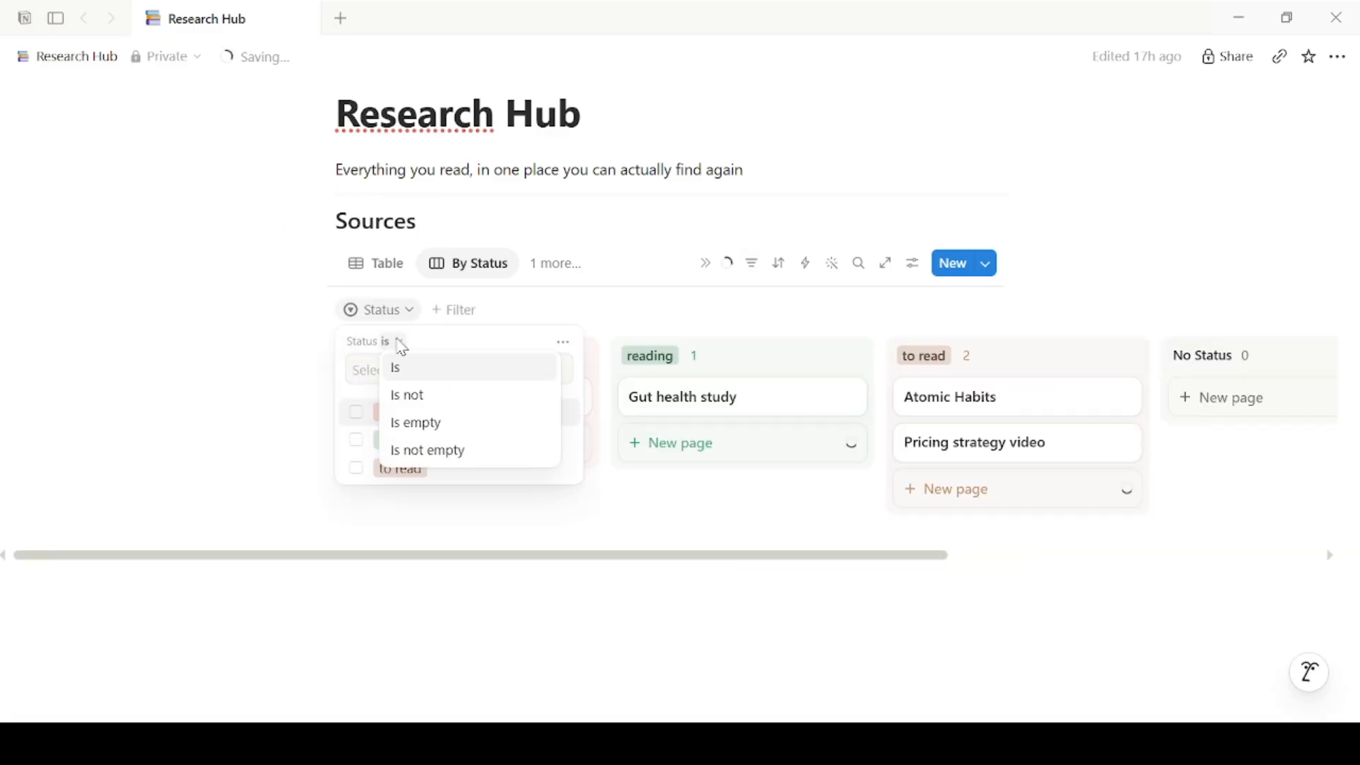
{"action": "left_click", "coordinate": [418, 403]}
{"action": "left_click", "coordinate": [393, 412]}
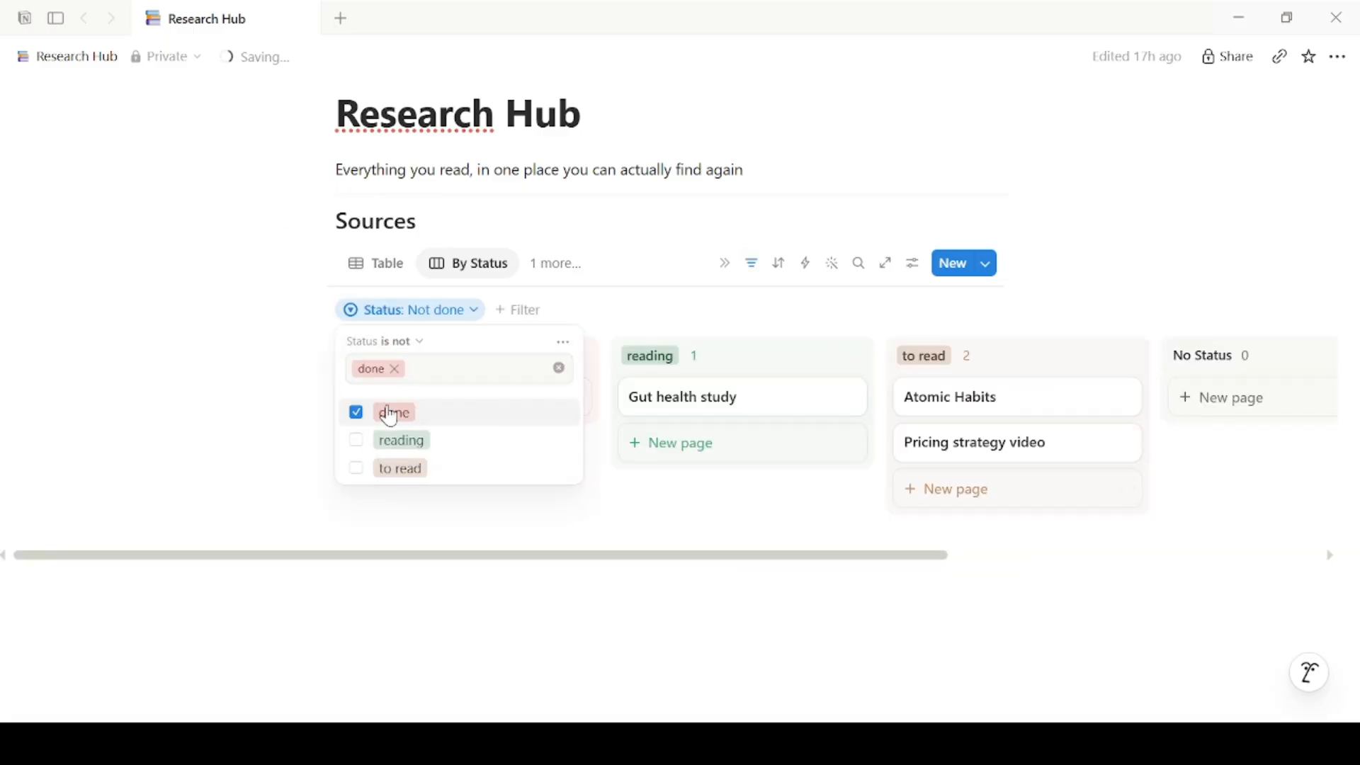
{"action": "left_click", "coordinate": [272, 462]}
{"action": "scroll", "coordinate": [544, 571], "scroll_direction": "right", "scroll_amount": 3}
{"action": "scroll", "coordinate": [458, 586], "scroll_direction": "left", "scroll_amount": 1}
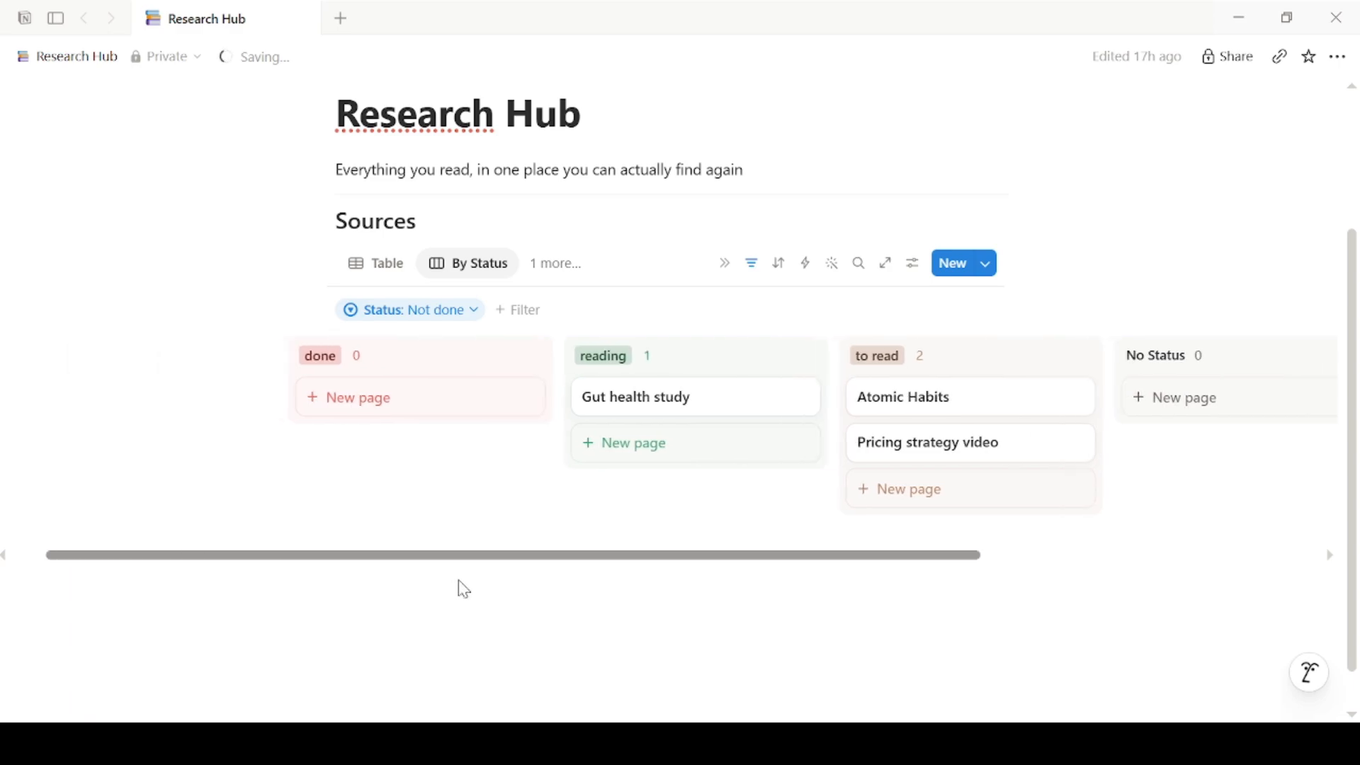
Step: Review the By Topic board, then return Sources to its Table view showing all four entries
{"action": "left_click", "coordinate": [556, 263]}
{"action": "left_click", "coordinate": [605, 399]}
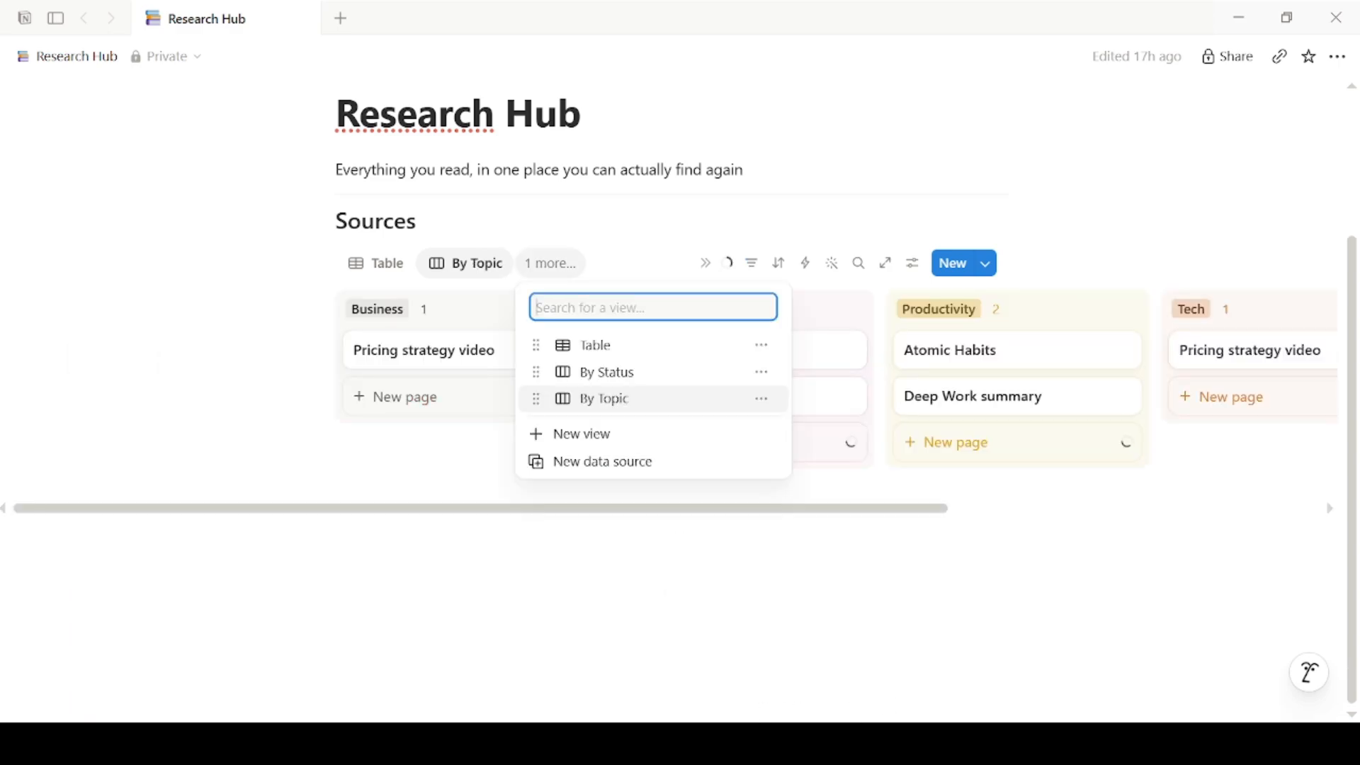
{"action": "left_click", "coordinate": [457, 282]}
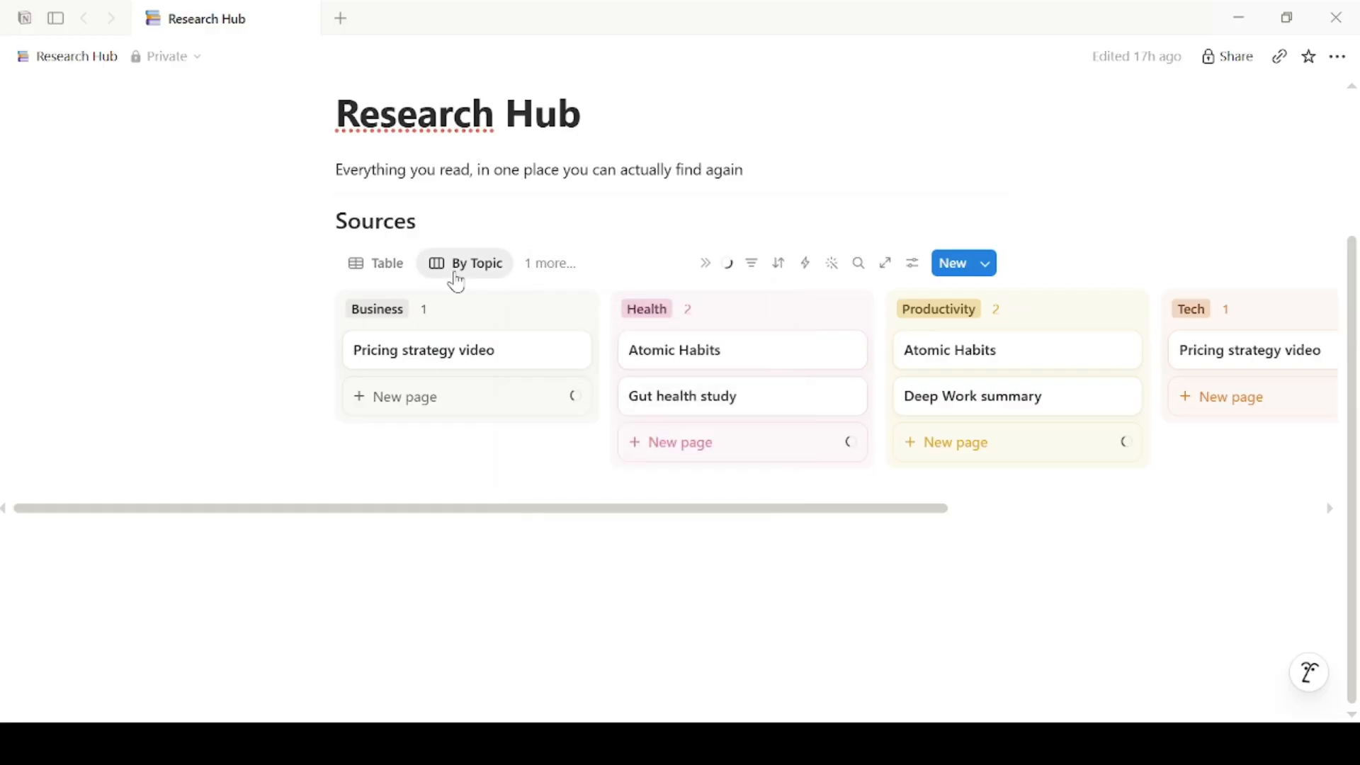
{"action": "left_click", "coordinate": [457, 282]}
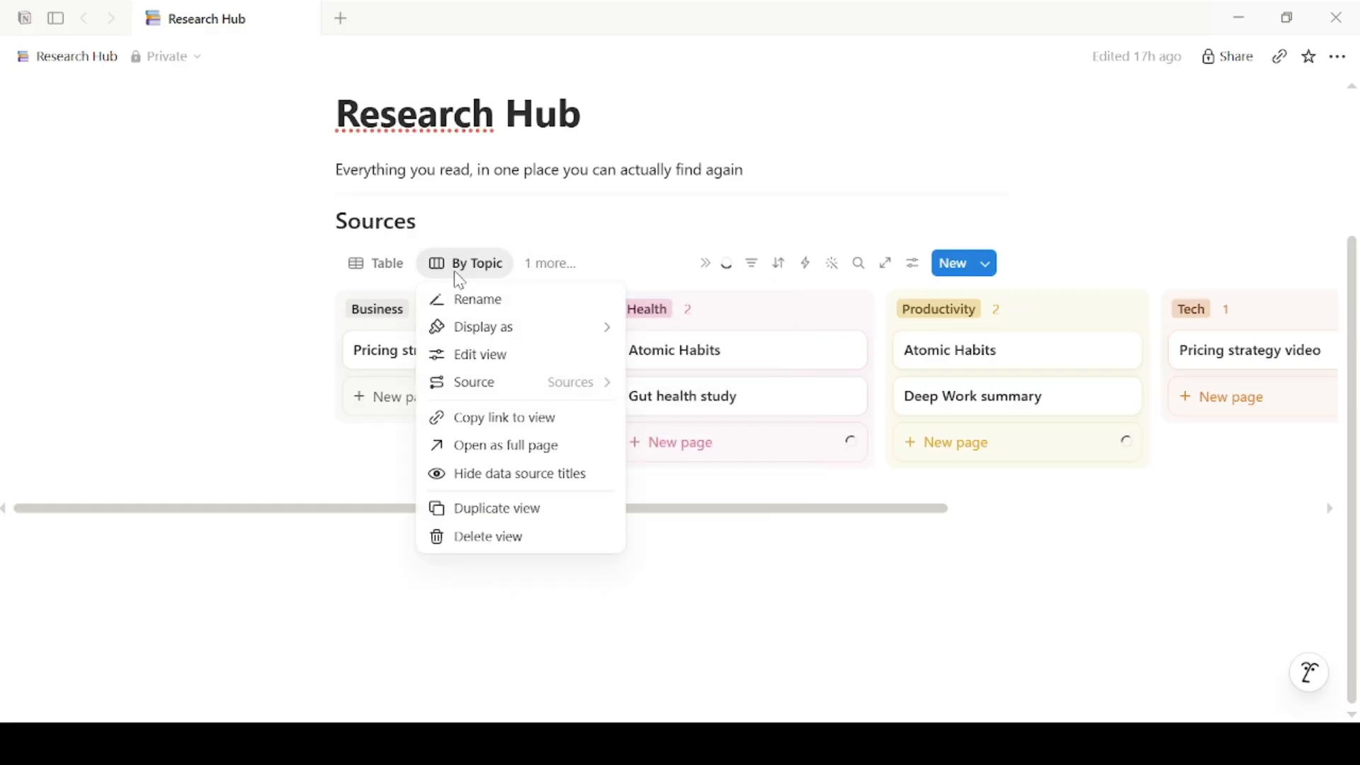
{"action": "left_click", "coordinate": [399, 275]}
{"action": "left_click", "coordinate": [399, 275]}
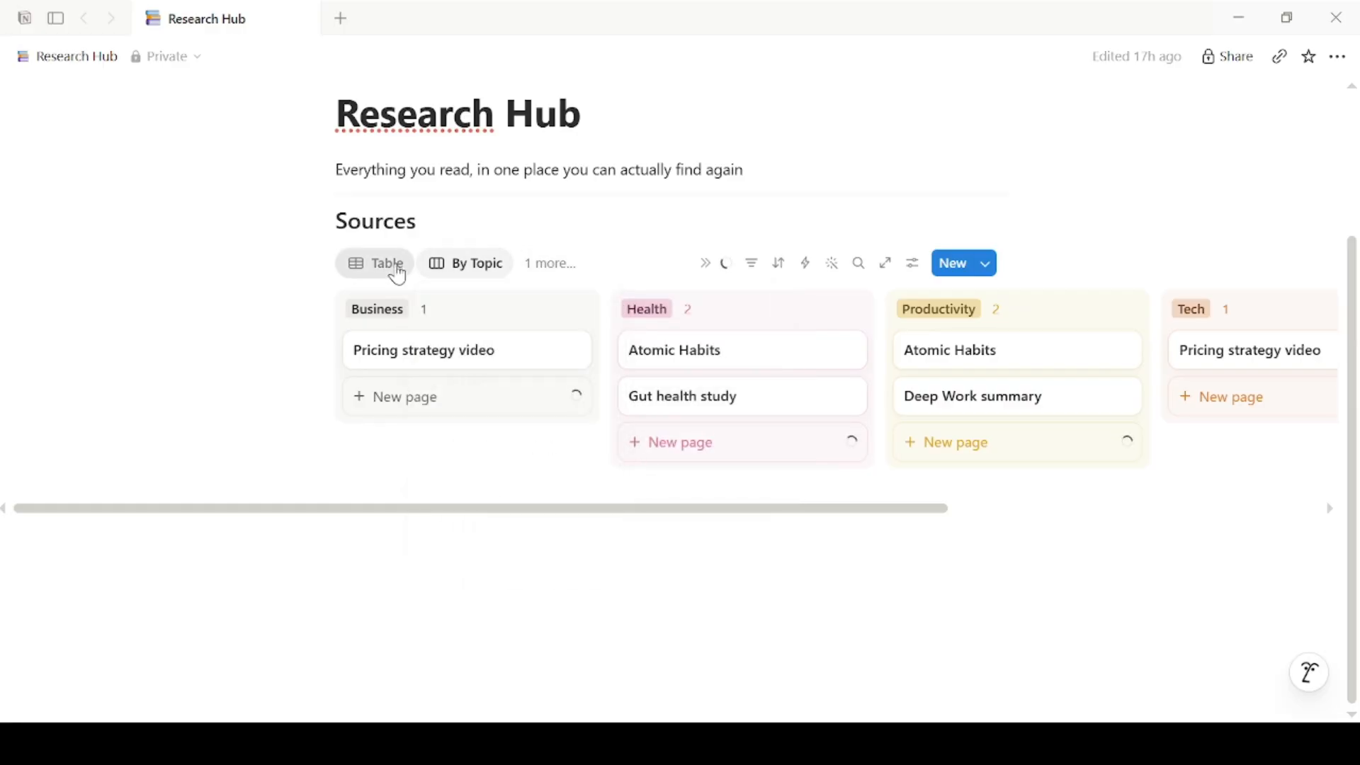
{"action": "left_click", "coordinate": [537, 276]}
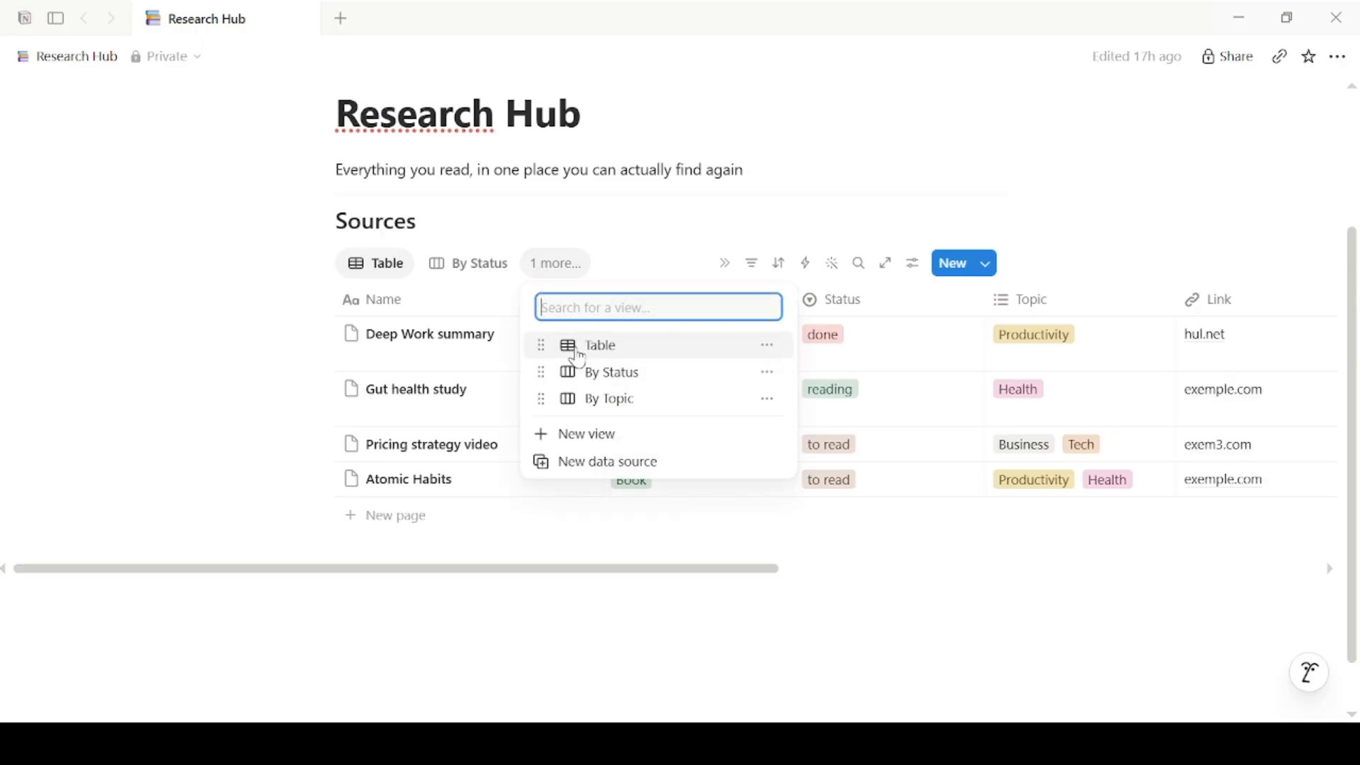
{"action": "left_click", "coordinate": [622, 401]}
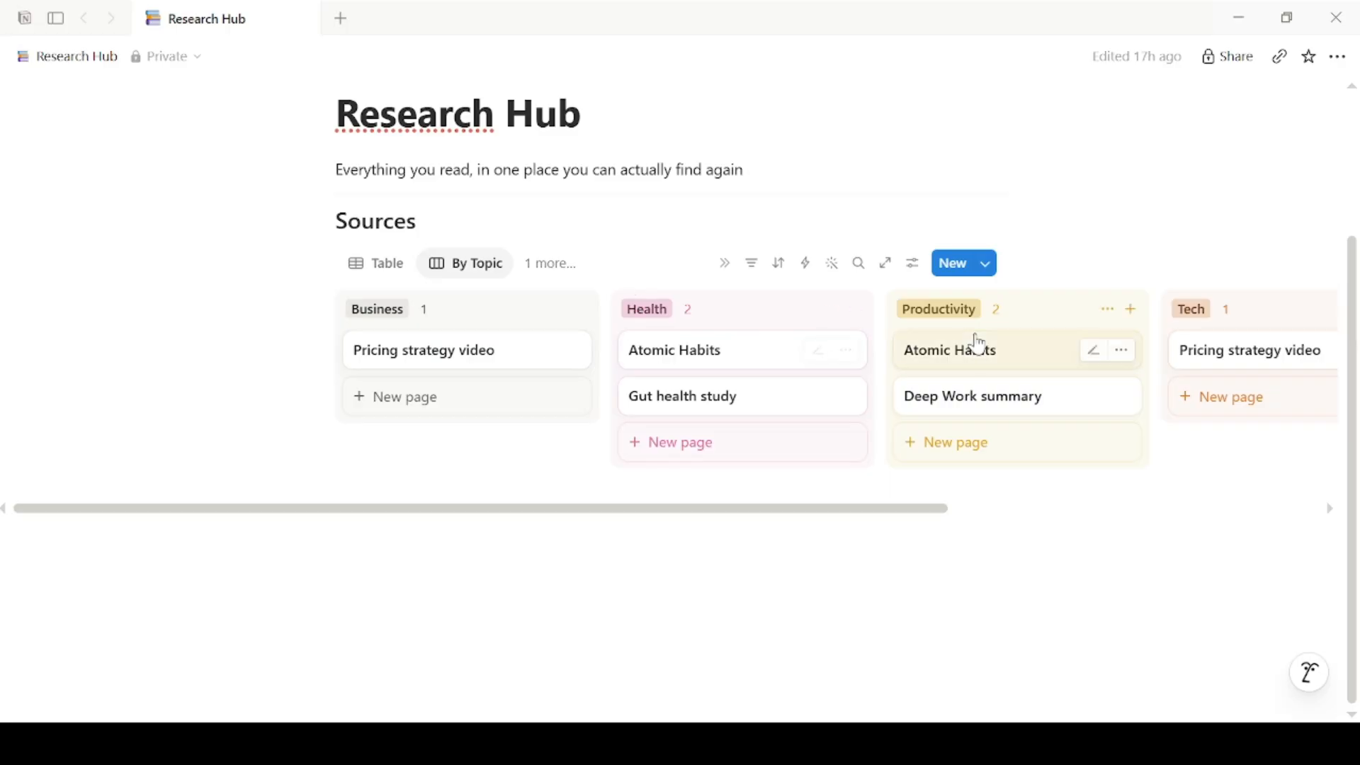
{"action": "left_click_drag", "start_coordinate": [1355, 416], "coordinate": [1356, 265]}
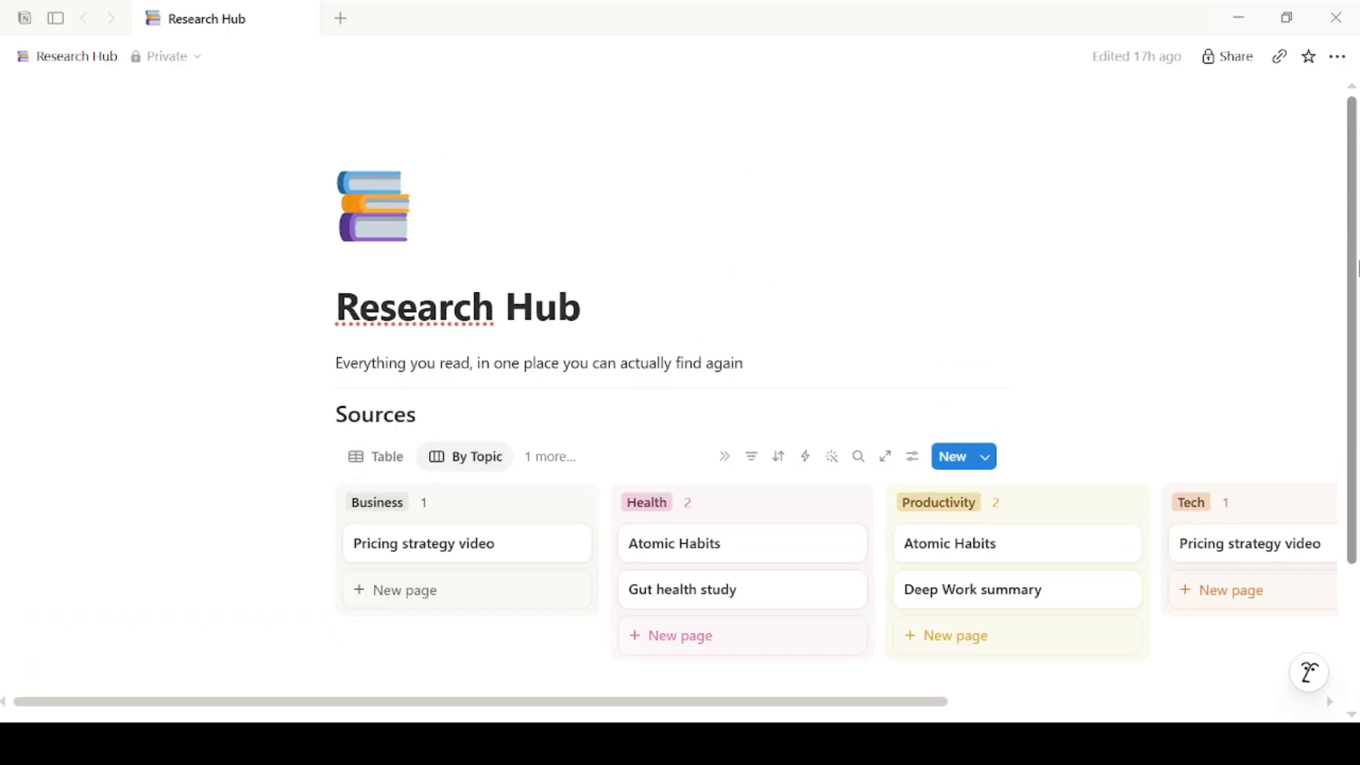
{"action": "left_click", "coordinate": [354, 471]}
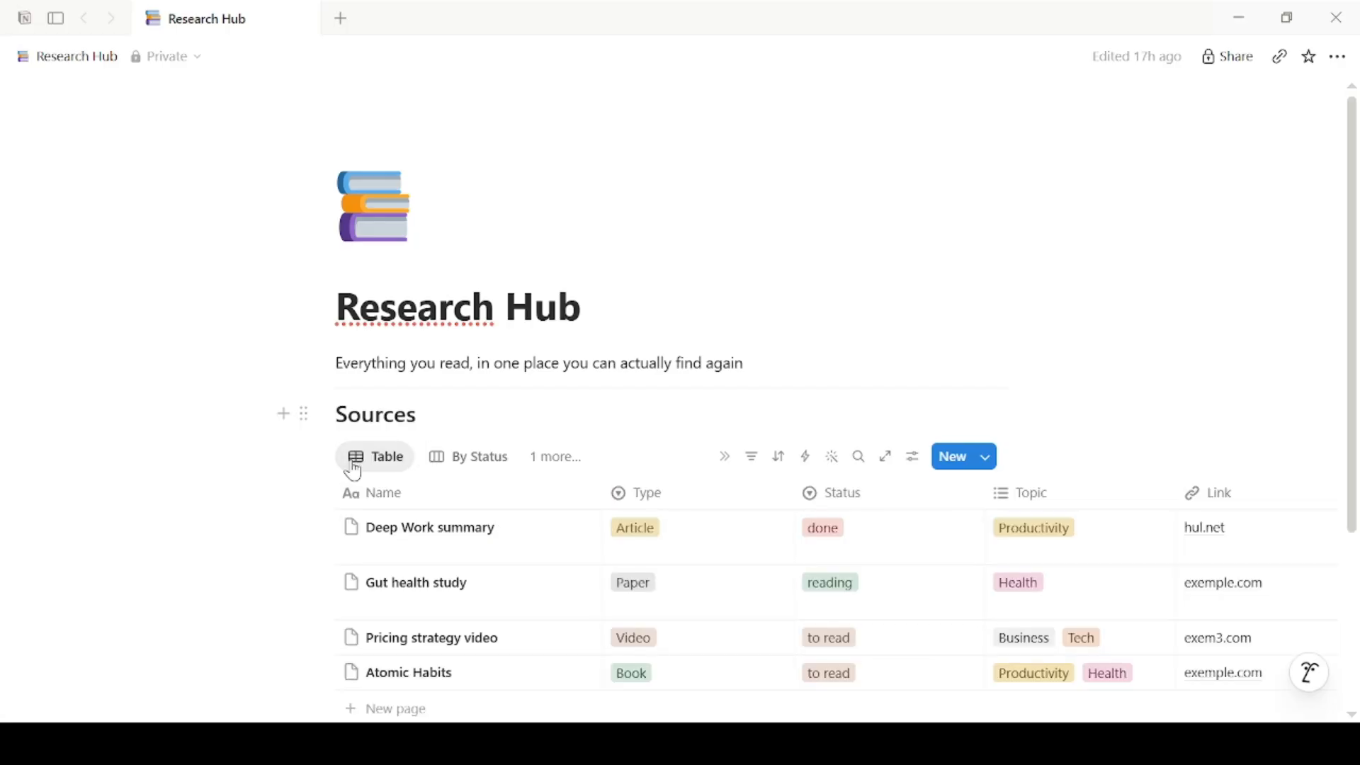
{"action": "left_click_drag", "start_coordinate": [1355, 333], "coordinate": [1355, 477]}
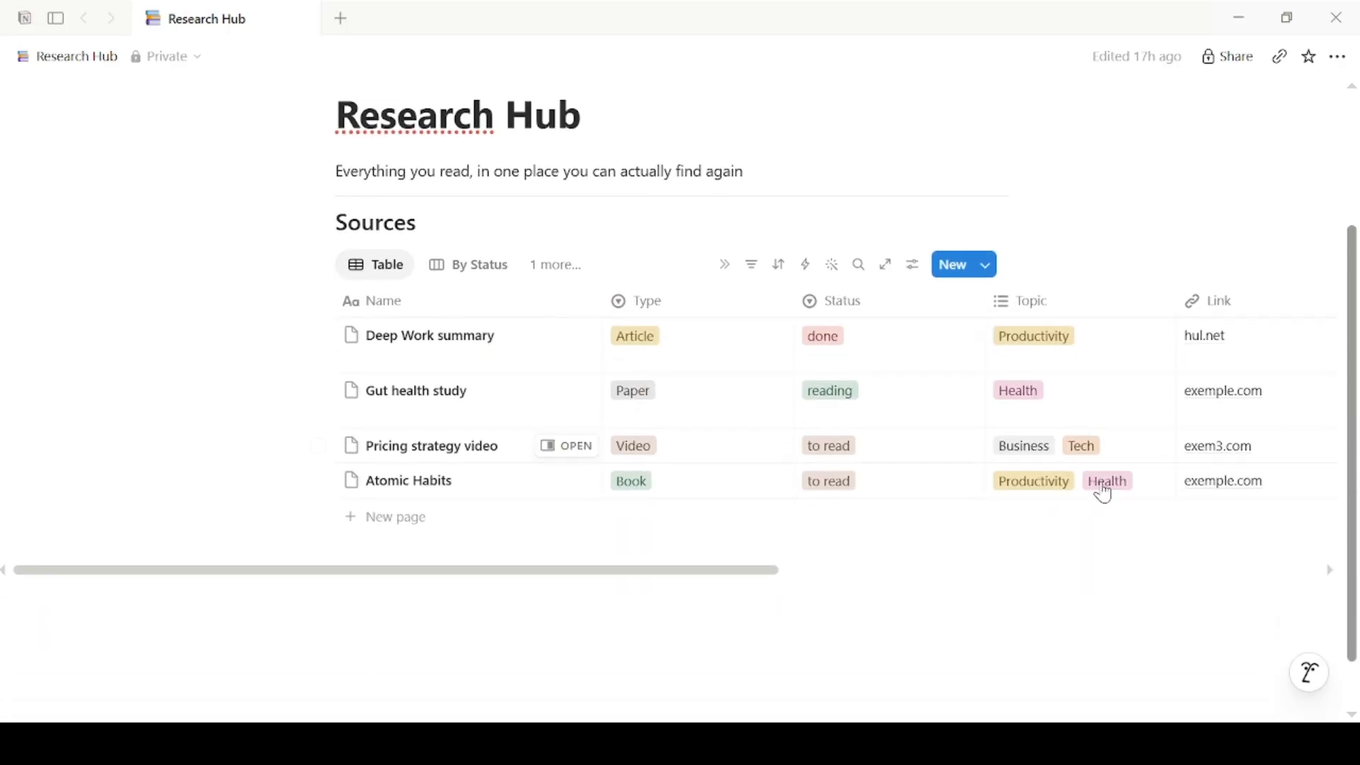
{"action": "mouse_move", "coordinate": [777, 571]}
{"action": "left_mouse_down"}
{"action": "mouse_move", "coordinate": [1047, 605]}
{"action": "mouse_move", "coordinate": [853, 610]}
{"action": "mouse_move", "coordinate": [782, 593]}
{"action": "left_mouse_up"}
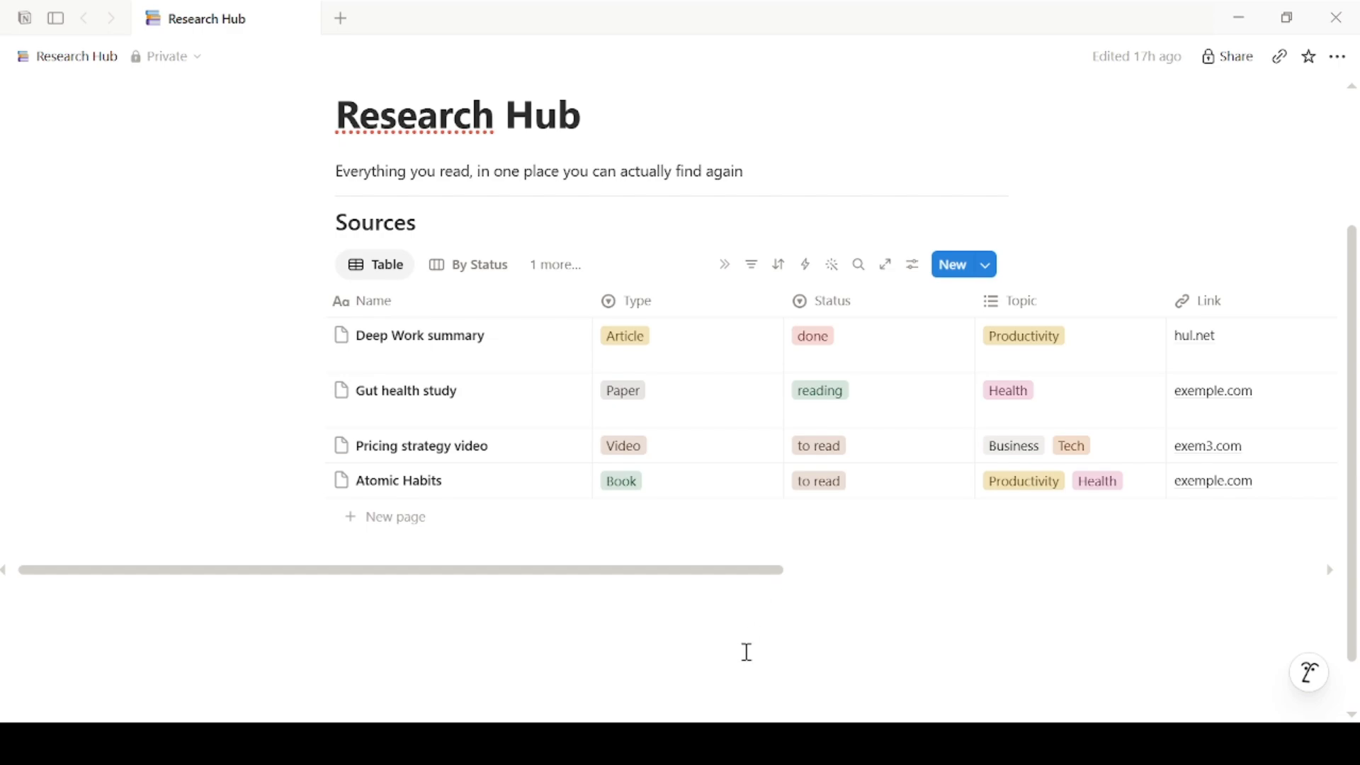